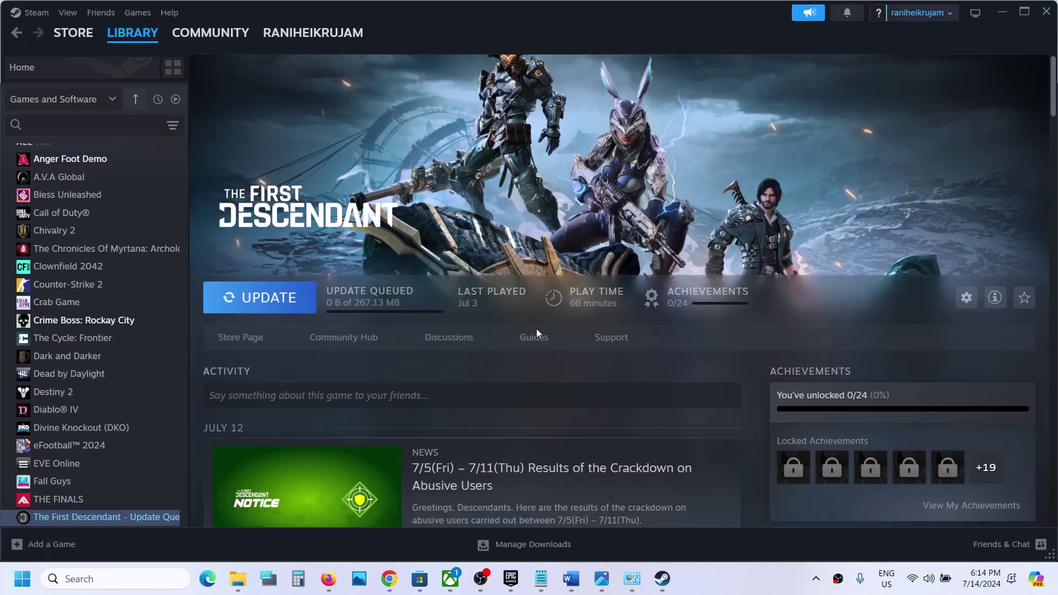
Switch to the Word notes, highlight the step 1 instruction on selecting the right audio device, and minimize the document.
{"action": "left_click", "coordinate": [272, 306]}
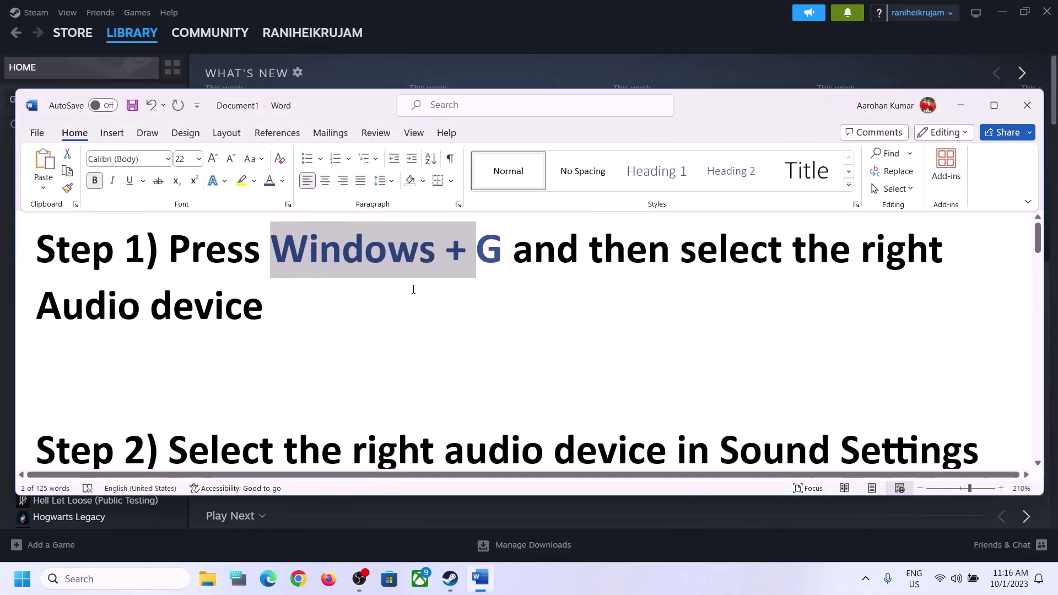
{"action": "left_click", "coordinate": [480, 579]}
{"action": "left_click", "coordinate": [293, 262]}
{"action": "left_click_drag", "start_coordinate": [294, 262], "coordinate": [679, 259]}
{"action": "left_click", "coordinate": [961, 106]}
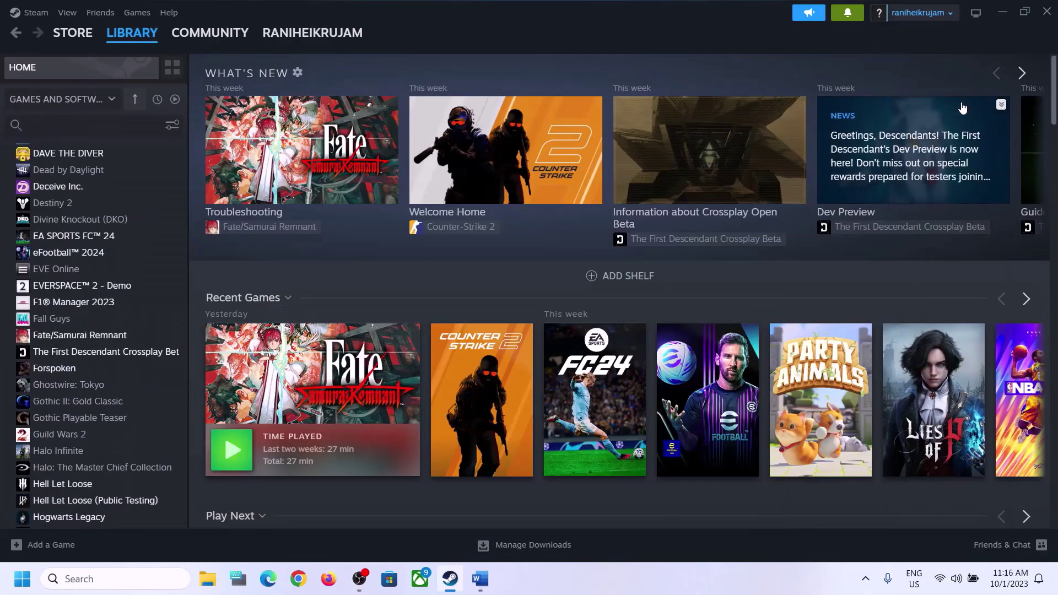
Open the Xbox Game Bar and set the Windows default output to Speakers (Realtek(R) Audio).
{"action": "key", "text": "super+g"}
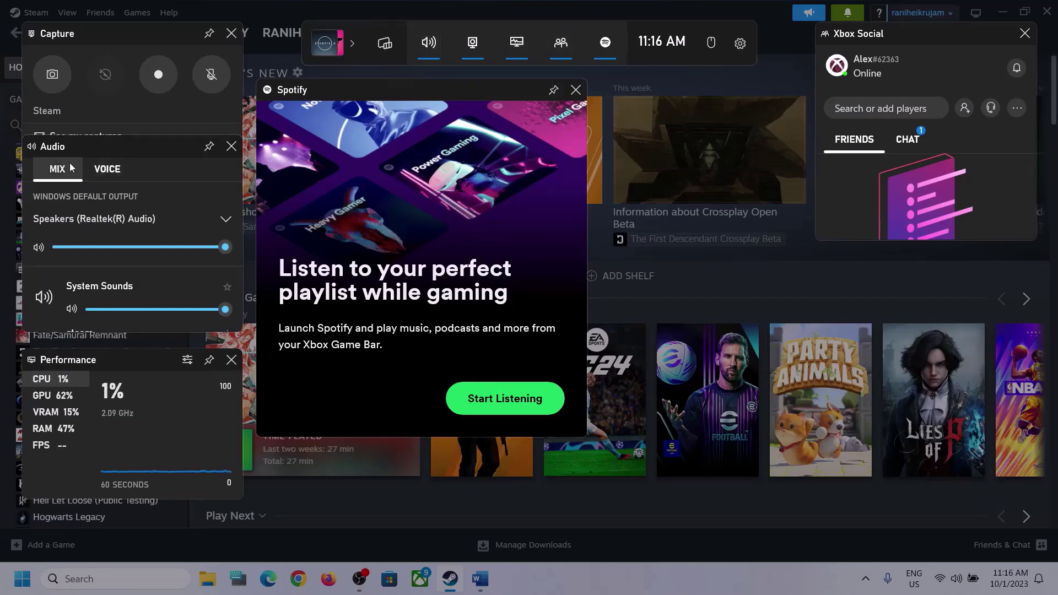
{"action": "left_click", "coordinate": [225, 221]}
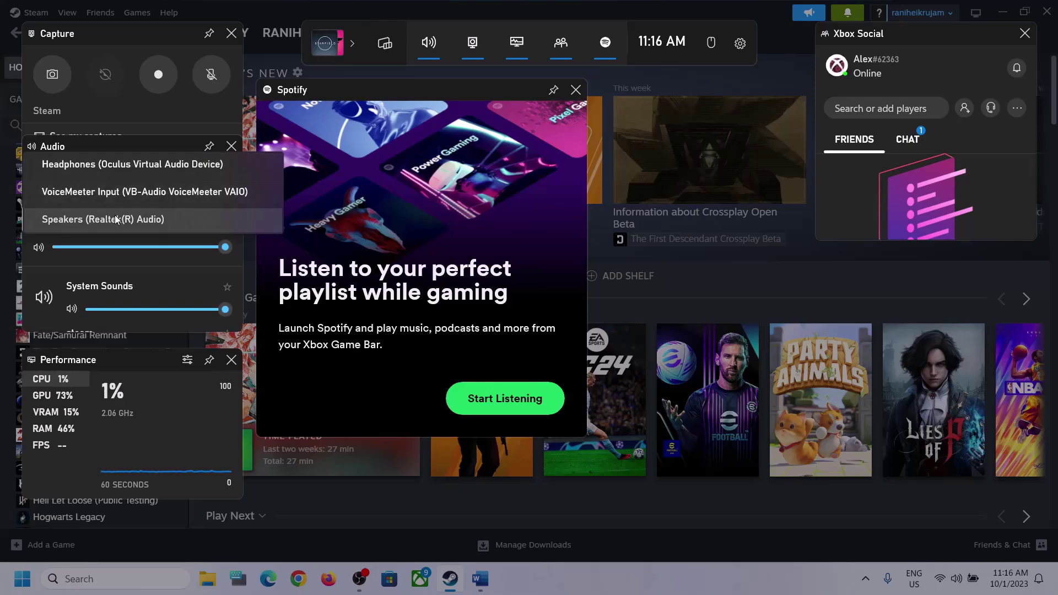
{"action": "left_click", "coordinate": [151, 220]}
{"action": "scroll", "coordinate": [161, 272], "scroll_direction": "down", "scroll_amount": 1}
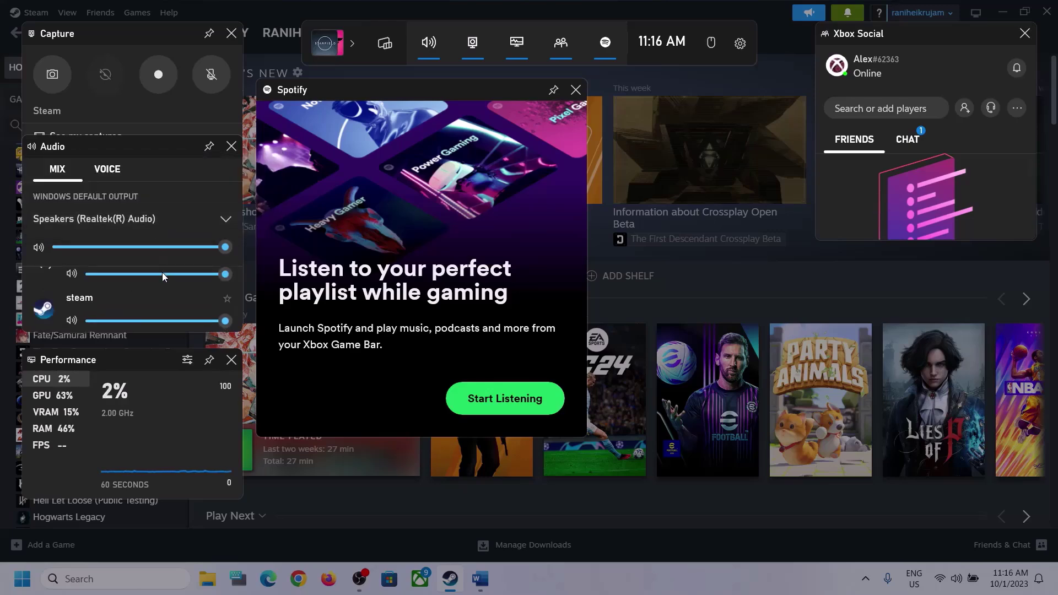
{"action": "scroll", "coordinate": [155, 295], "scroll_direction": "up", "scroll_amount": 1}
{"action": "scroll", "coordinate": [141, 293], "scroll_direction": "down", "scroll_amount": 1}
{"action": "scroll", "coordinate": [174, 300], "scroll_direction": "up", "scroll_amount": 1}
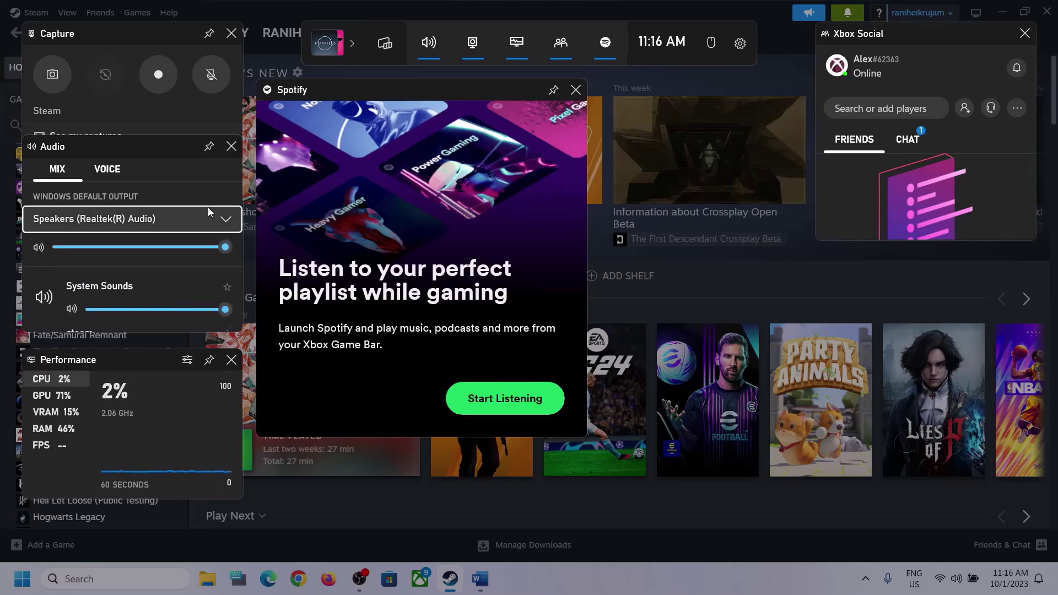
Check the Game Bar's voice input devices, set the default communications output to Speakers (Realtek(R) Audio), and close the overlay.
{"action": "left_click", "coordinate": [106, 172]}
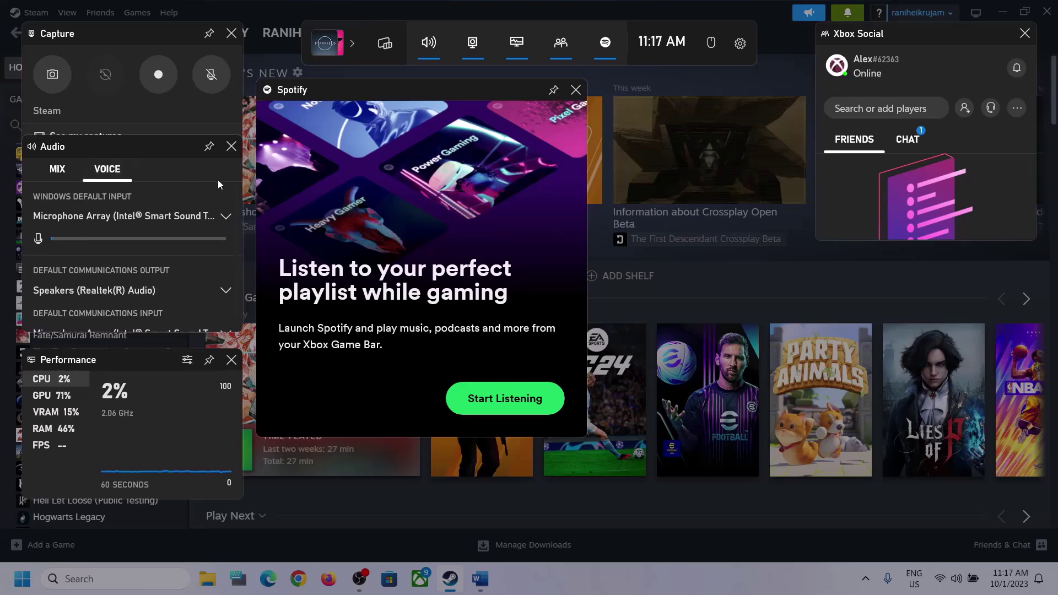
{"action": "left_click", "coordinate": [222, 216]}
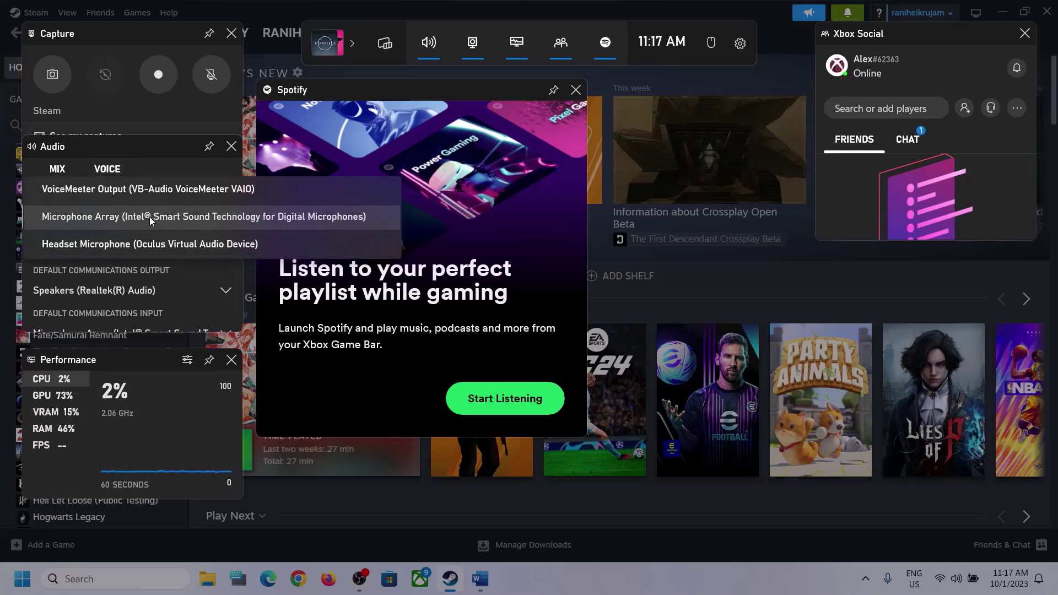
{"action": "left_click", "coordinate": [155, 150]}
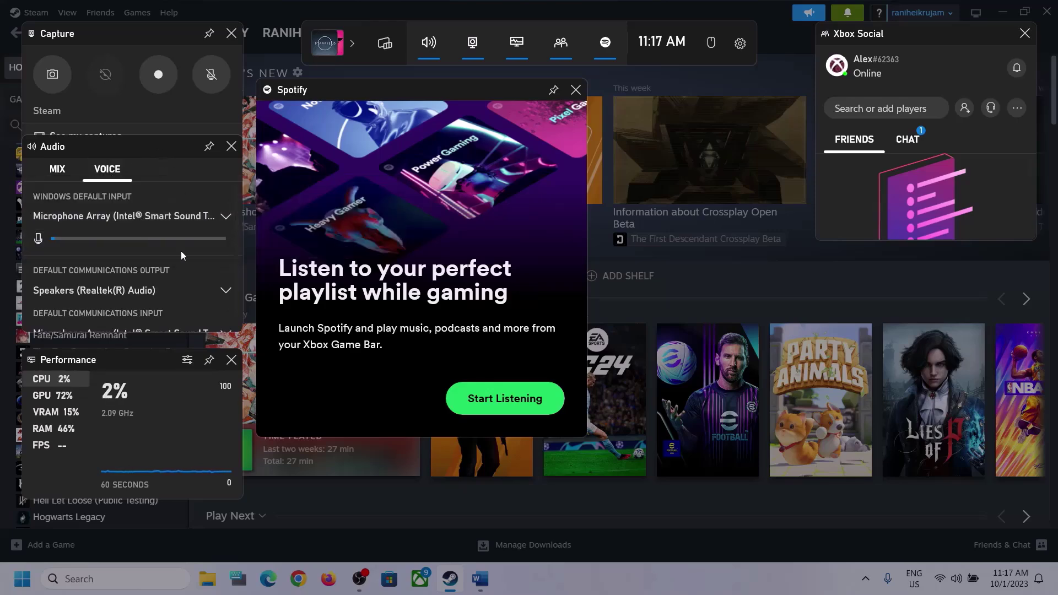
{"action": "scroll", "coordinate": [180, 268], "scroll_direction": "down", "scroll_amount": 1}
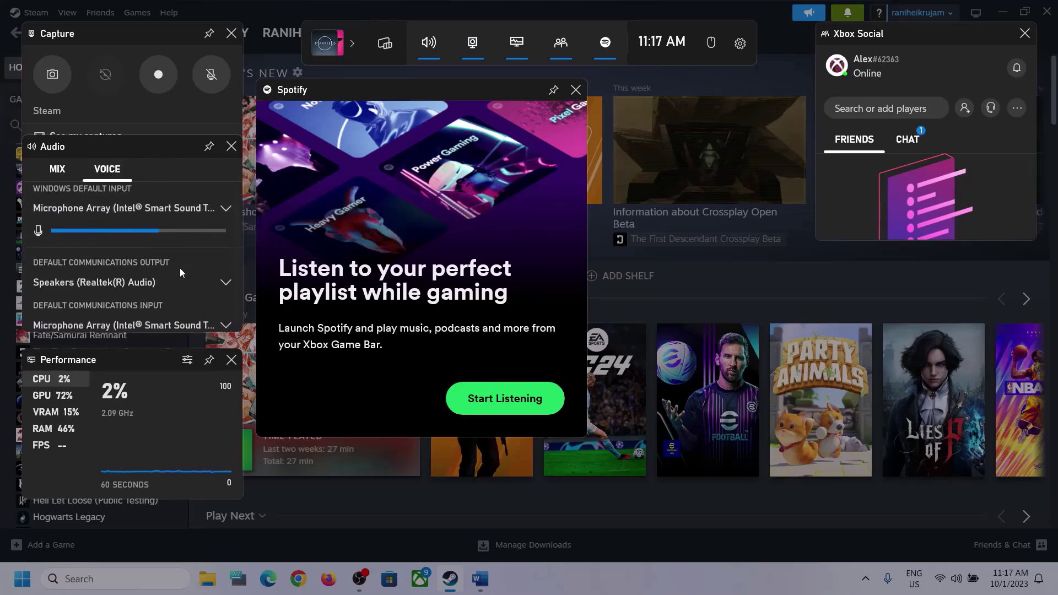
{"action": "left_click", "coordinate": [226, 274]}
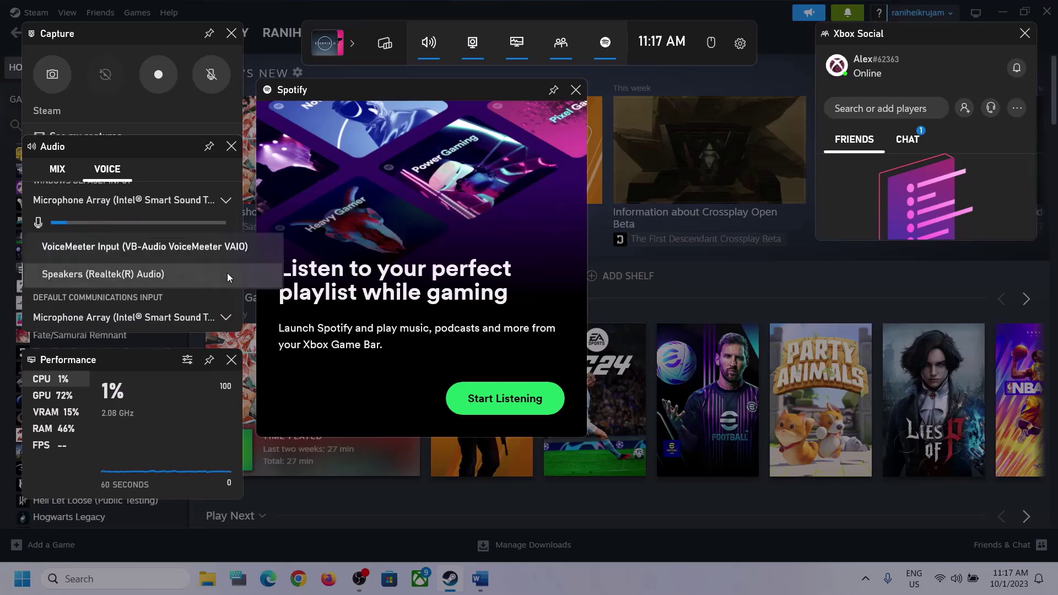
{"action": "left_click", "coordinate": [172, 276]}
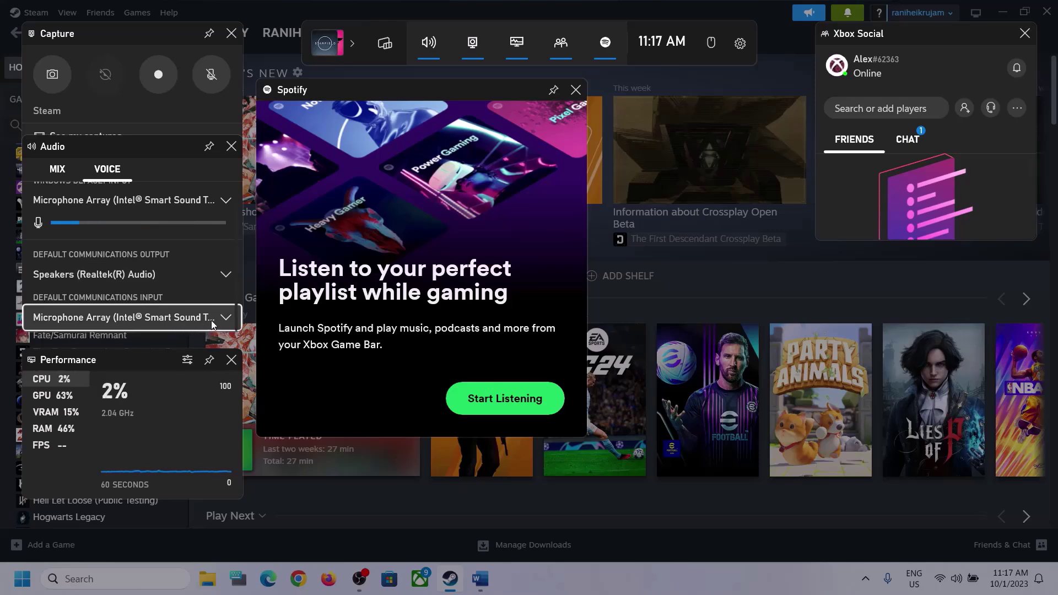
{"action": "left_click", "coordinate": [185, 325]}
{"action": "left_click", "coordinate": [219, 236]}
{"action": "left_click", "coordinate": [611, 164]}
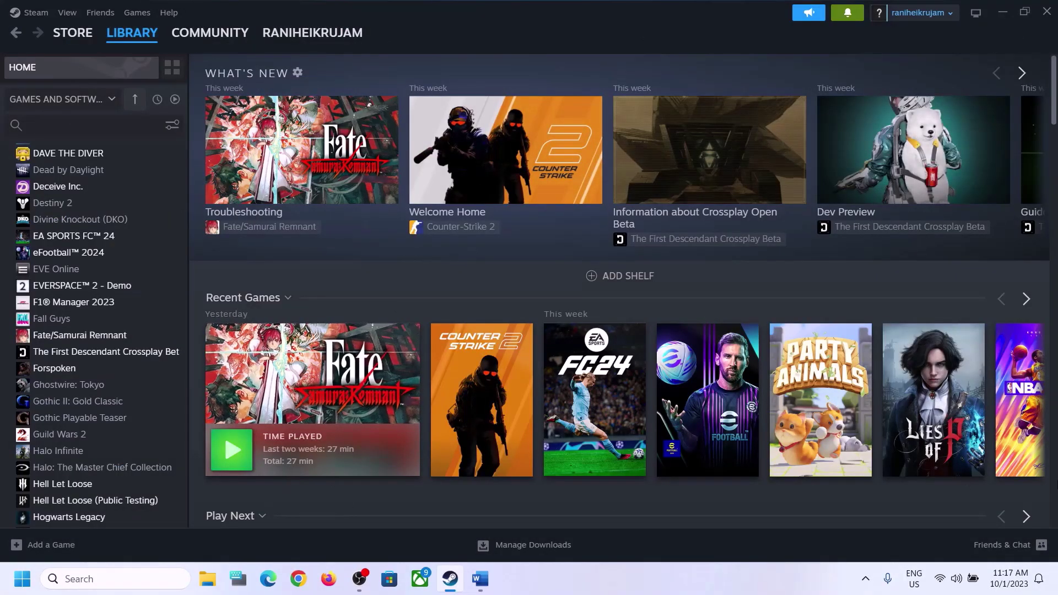
Return to the Word notes, highlight the step 2 instruction on Sound Settings, and minimize the document.
{"action": "left_click", "coordinate": [480, 579]}
{"action": "scroll", "coordinate": [292, 364], "scroll_direction": "down", "scroll_amount": 2}
{"action": "scroll", "coordinate": [310, 363], "scroll_direction": "up", "scroll_amount": 1}
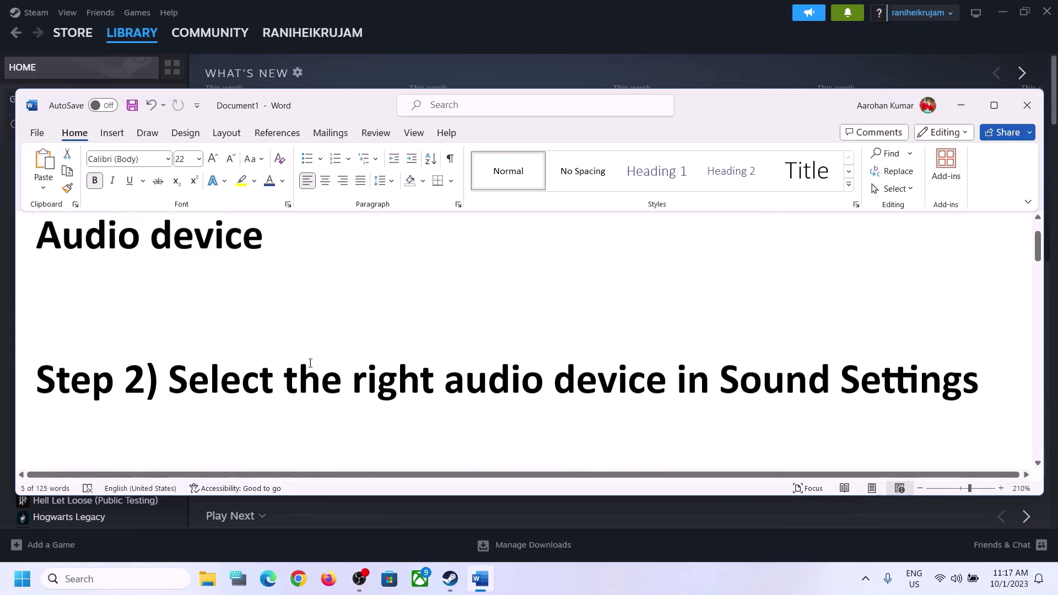
{"action": "left_click_drag", "start_coordinate": [168, 381], "coordinate": [839, 381]}
{"action": "left_click", "coordinate": [961, 105]}
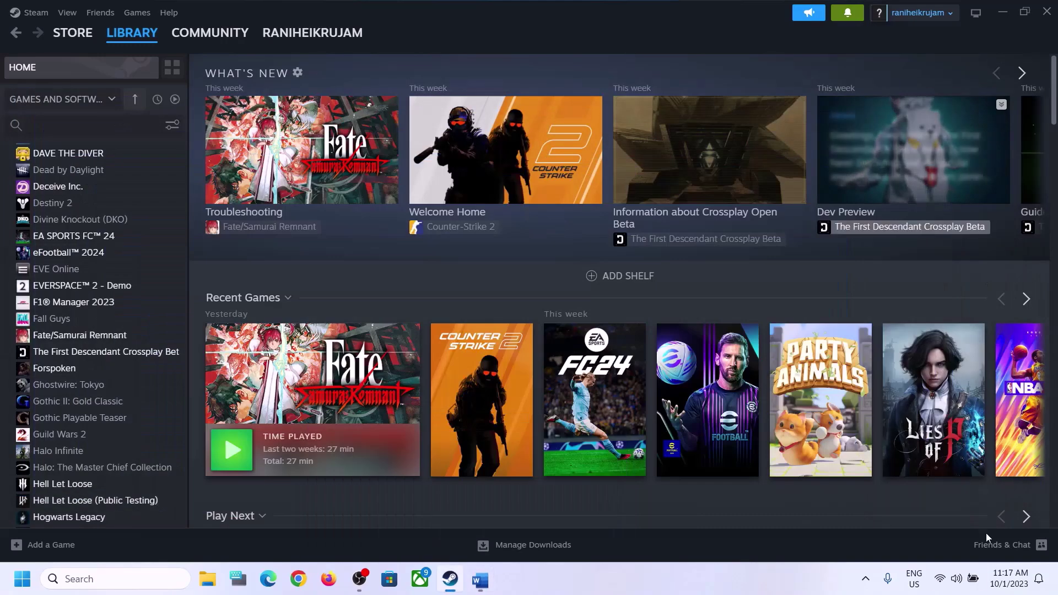
Review the sound output devices and volume mixer in the Windows quick settings, and dismiss them.
{"action": "left_click", "coordinate": [958, 582]}
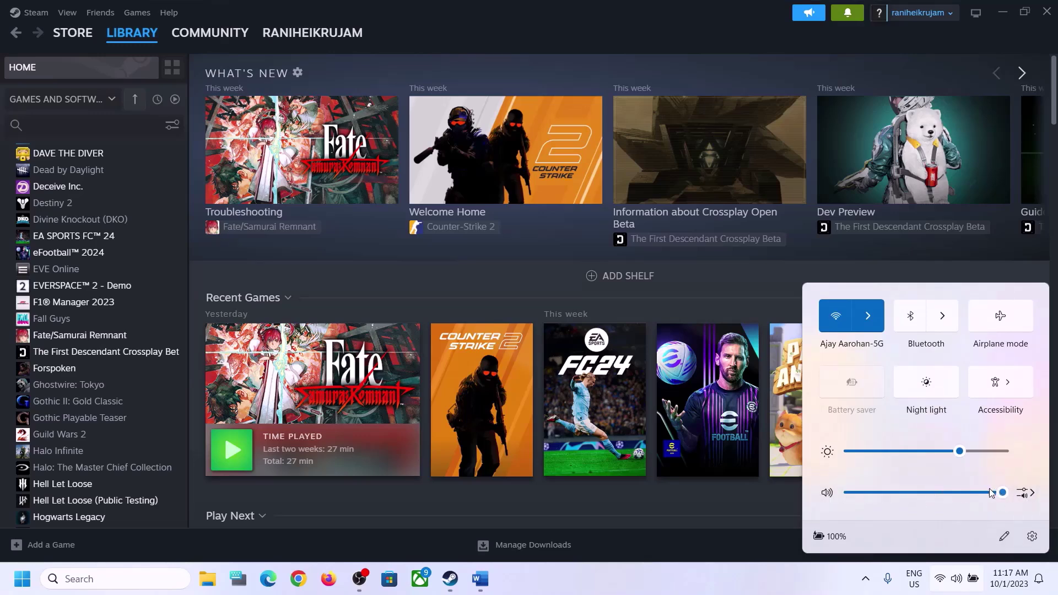
{"action": "left_click", "coordinate": [1025, 494]}
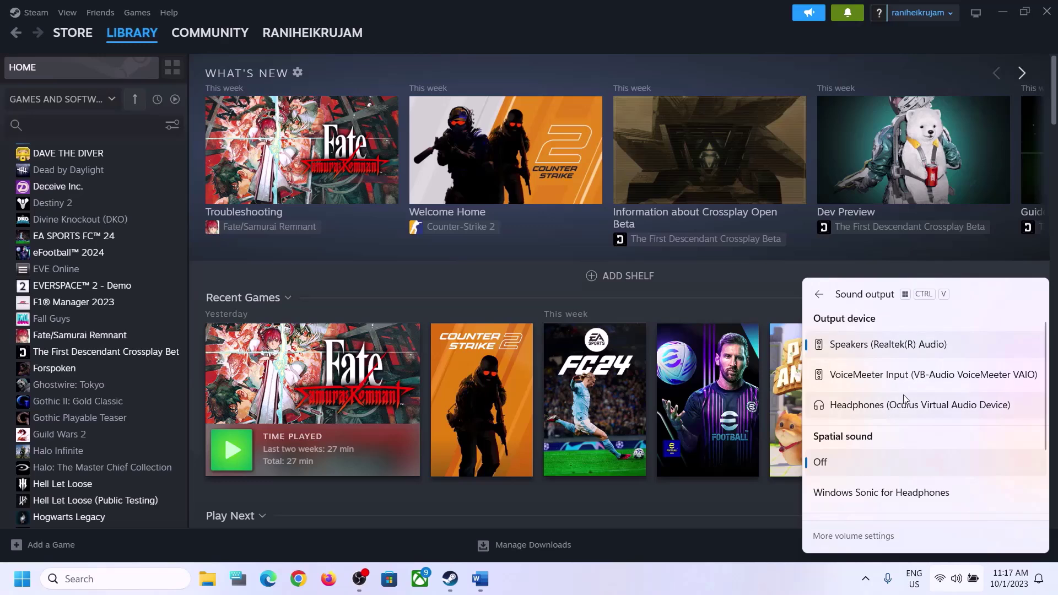
{"action": "scroll", "coordinate": [903, 390], "scroll_direction": "down", "scroll_amount": 3}
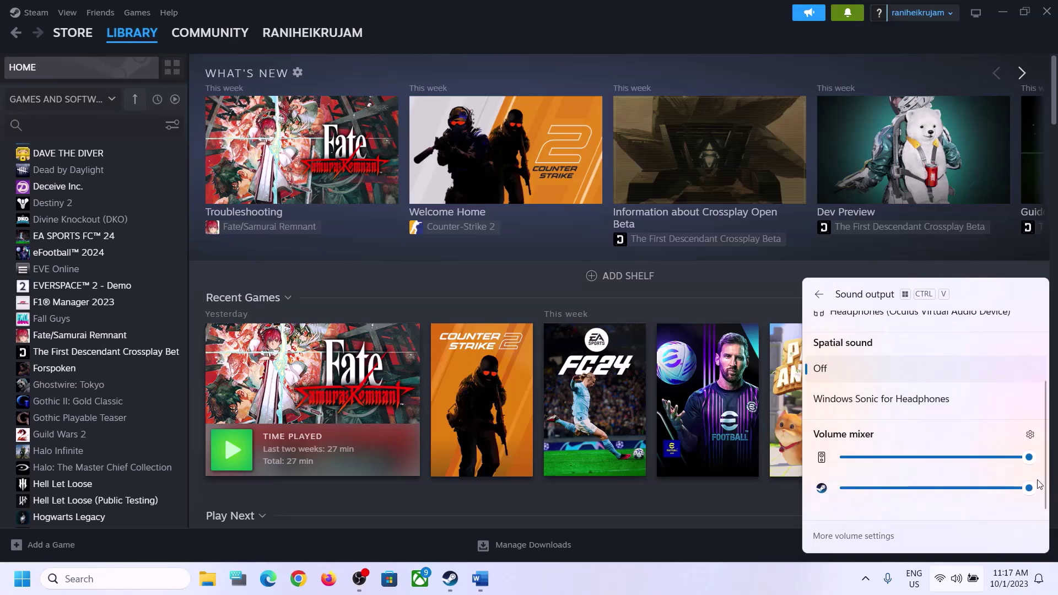
{"action": "left_click", "coordinate": [904, 559]}
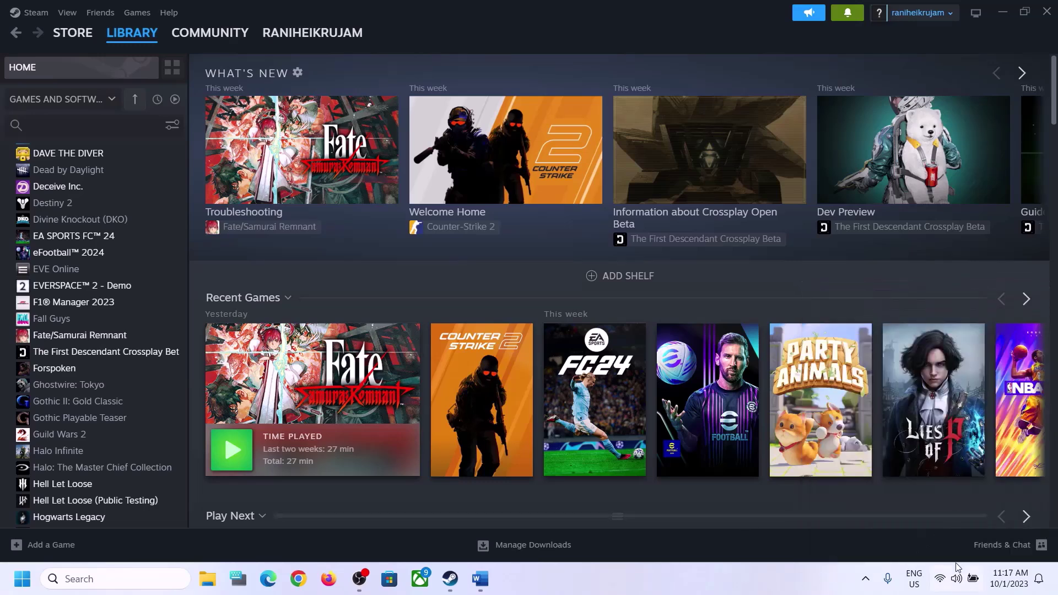
Open the Windows Sound settings and examine the output and input device choices and their volumes.
{"action": "right_click", "coordinate": [957, 584]}
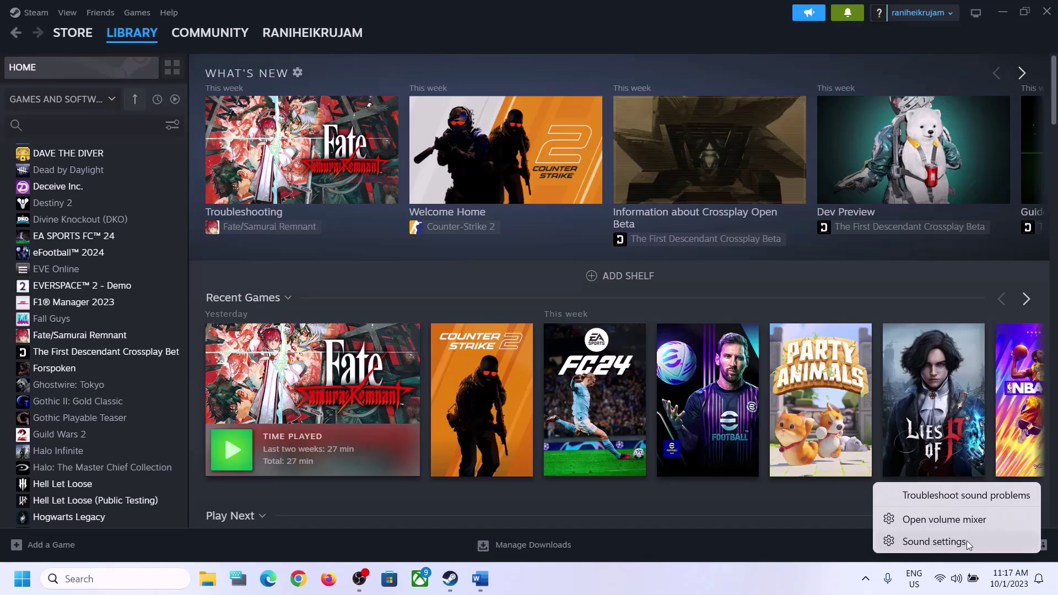
{"action": "left_click", "coordinate": [950, 541]}
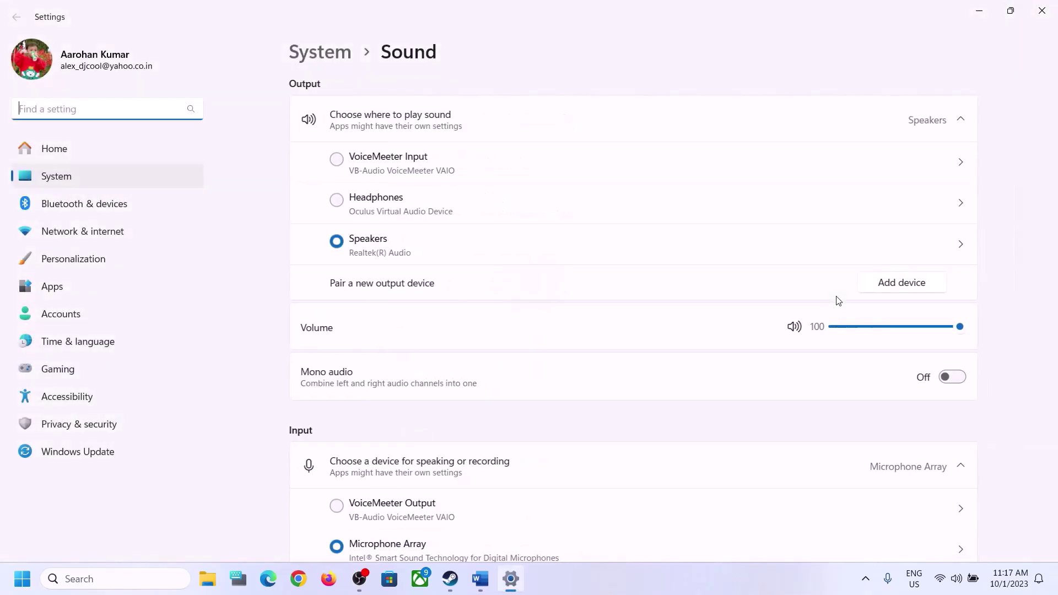
{"action": "left_click", "coordinate": [961, 120]}
{"action": "left_click", "coordinate": [961, 121]}
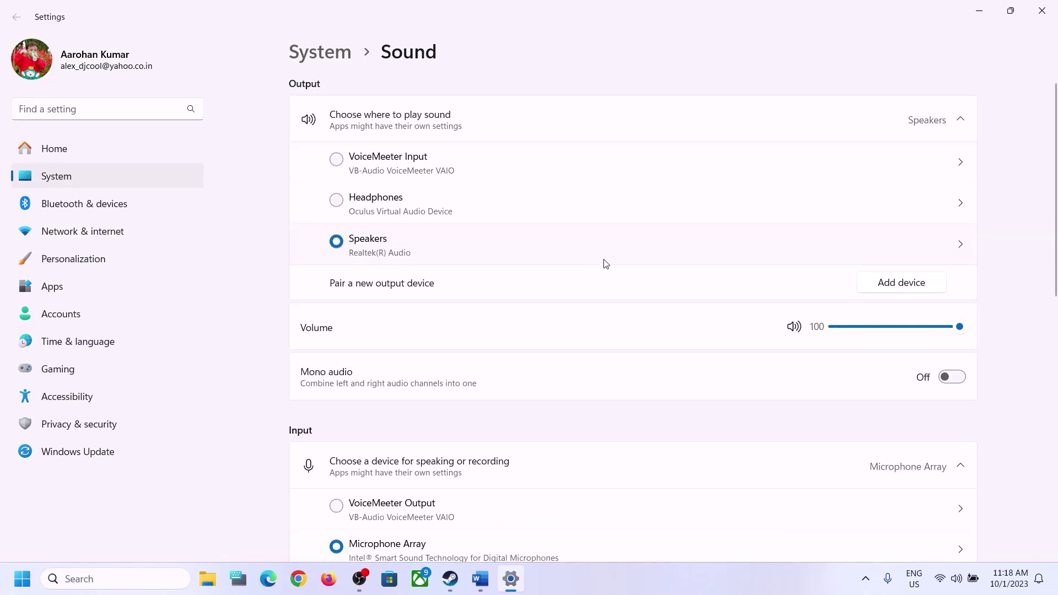
{"action": "scroll", "coordinate": [789, 418], "scroll_direction": "down", "scroll_amount": 5}
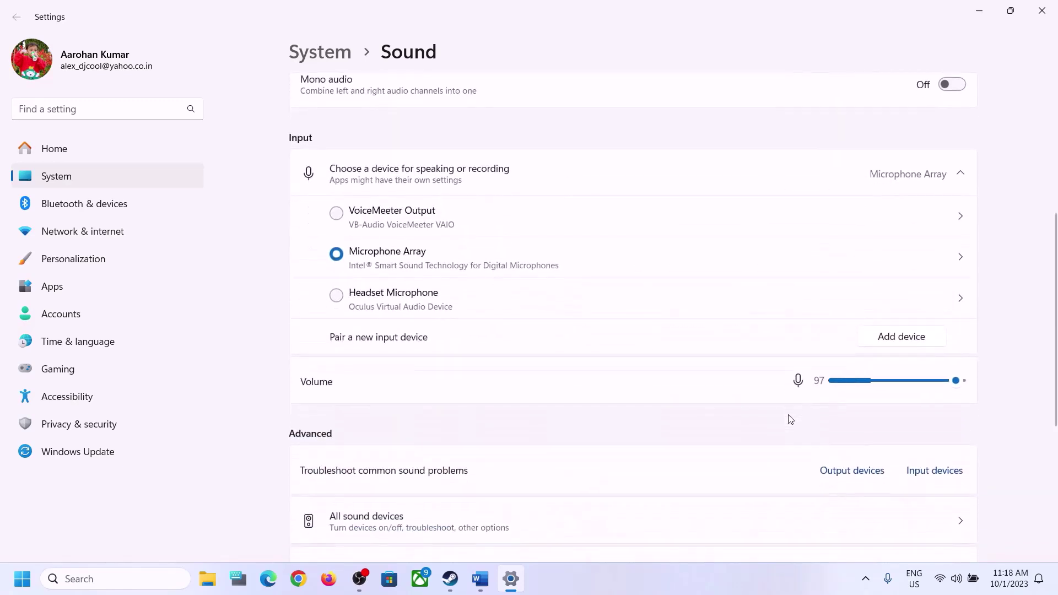
{"action": "scroll", "coordinate": [789, 419], "scroll_direction": "down", "scroll_amount": 3}
{"action": "scroll", "coordinate": [789, 421], "scroll_direction": "up", "scroll_amount": 3}
{"action": "scroll", "coordinate": [784, 420], "scroll_direction": "down", "scroll_amount": 3}
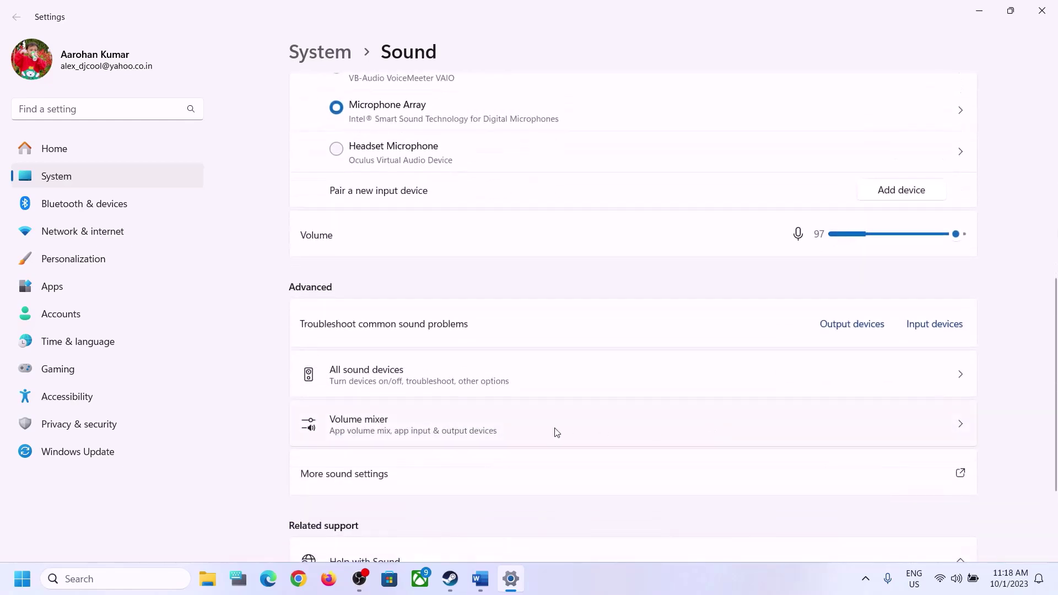
Examine the per-app volumes in the Volume mixer and close Settings.
{"action": "left_click", "coordinate": [358, 427]}
{"action": "scroll", "coordinate": [772, 386], "scroll_direction": "down", "scroll_amount": 1}
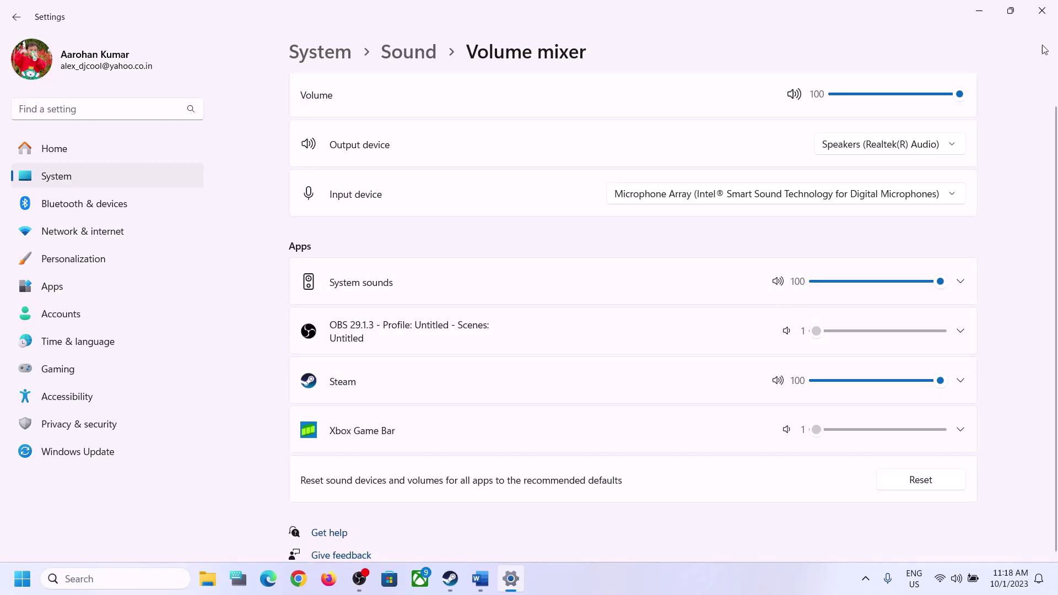
{"action": "left_click", "coordinate": [1042, 10]}
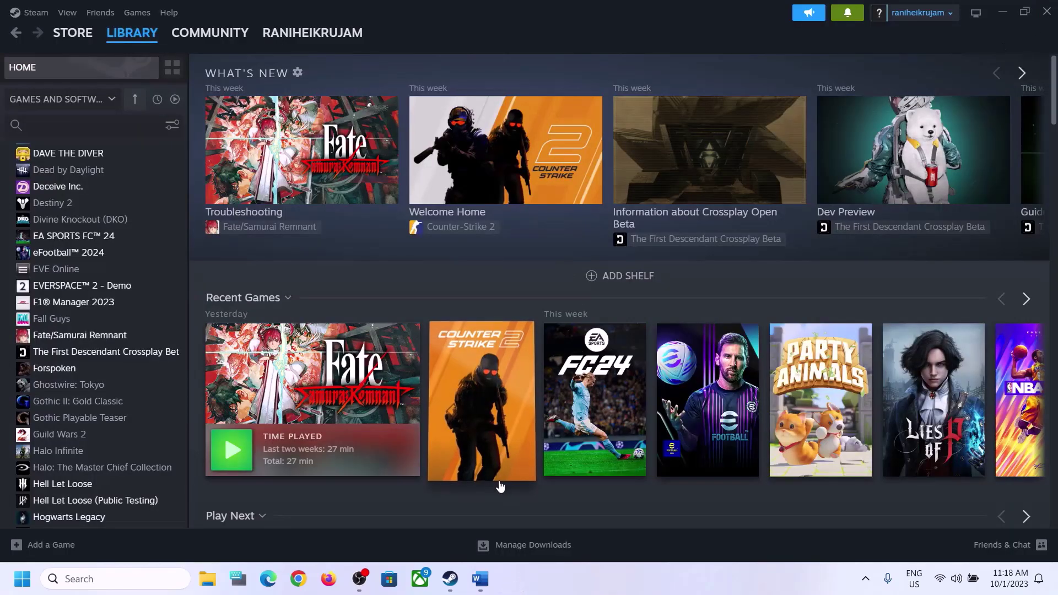
Reopen the Word notes and highlight the step 3 instructions "Restart the game" and "Restart PC".
{"action": "left_click", "coordinate": [477, 580]}
{"action": "scroll", "coordinate": [457, 421], "scroll_direction": "down", "scroll_amount": 3}
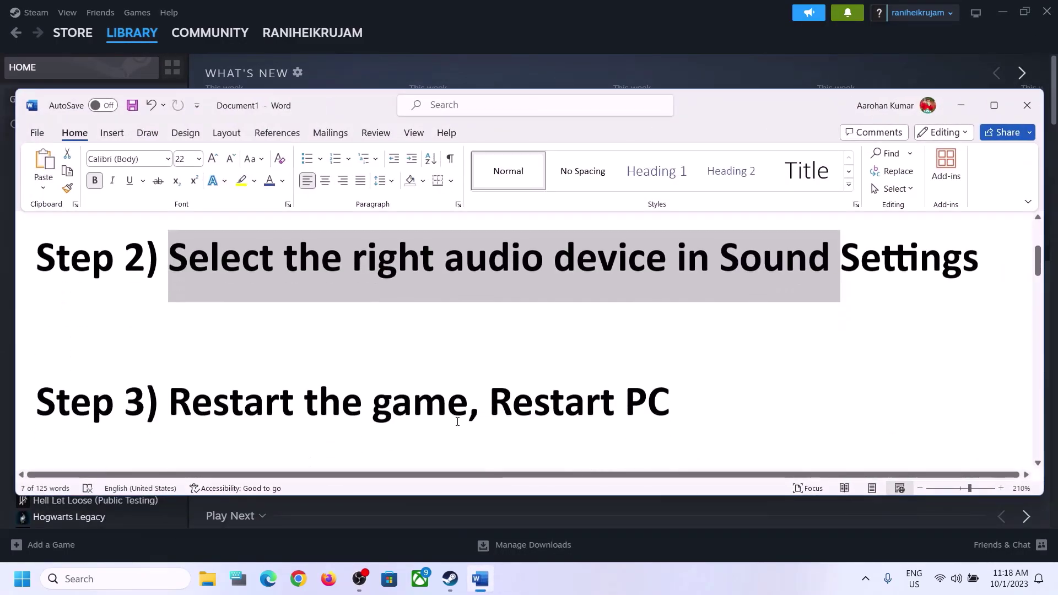
{"action": "left_click_drag", "start_coordinate": [170, 386], "coordinate": [450, 388]}
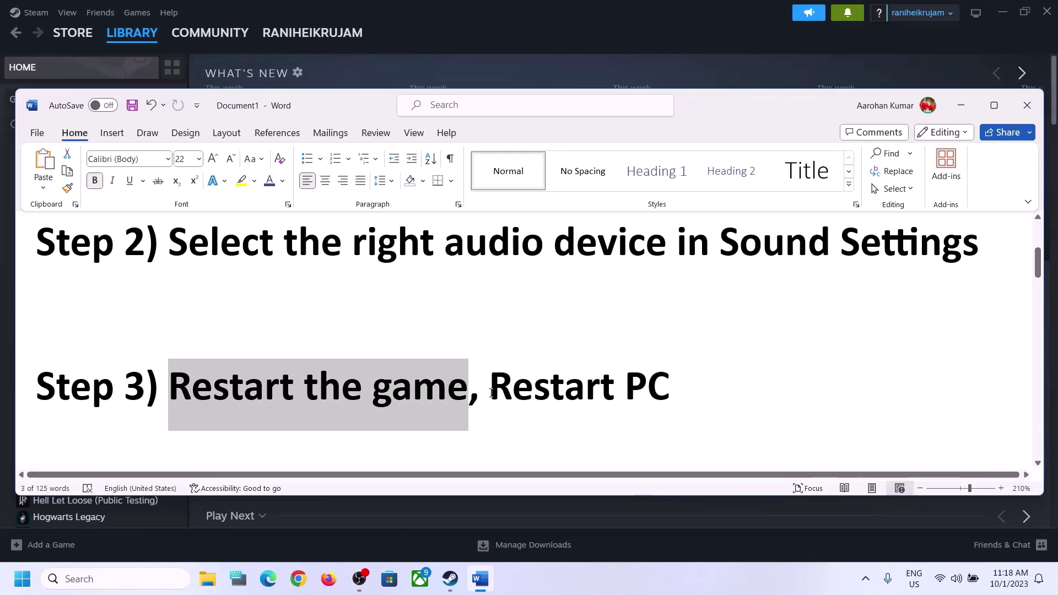
{"action": "left_click_drag", "start_coordinate": [494, 389], "coordinate": [672, 389]}
Show the PC's power options, including Restart, and dismiss them without restarting.
{"action": "left_click", "coordinate": [22, 579]}
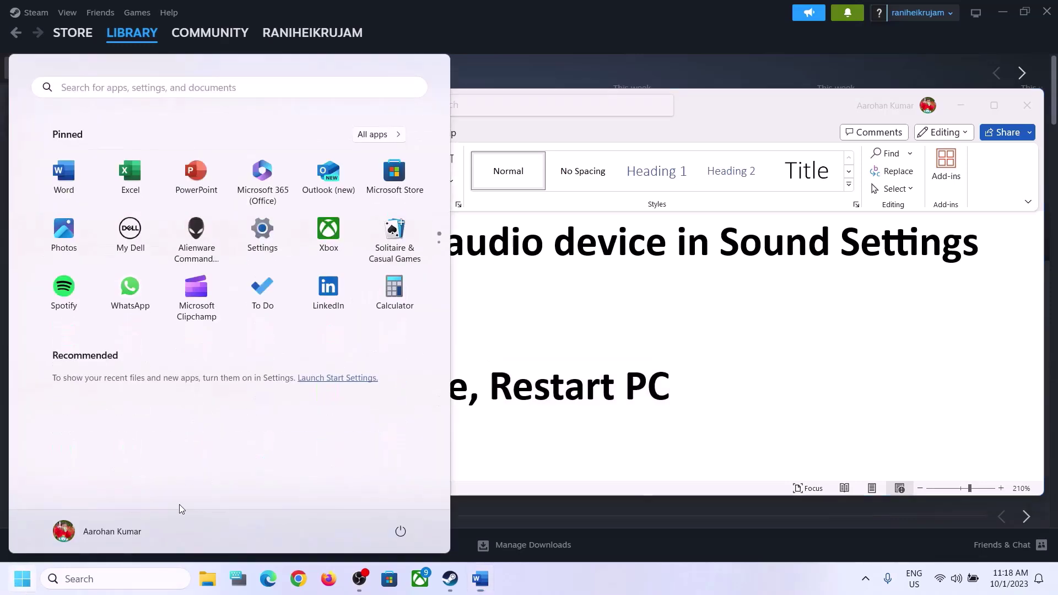
{"action": "left_click", "coordinate": [401, 532]}
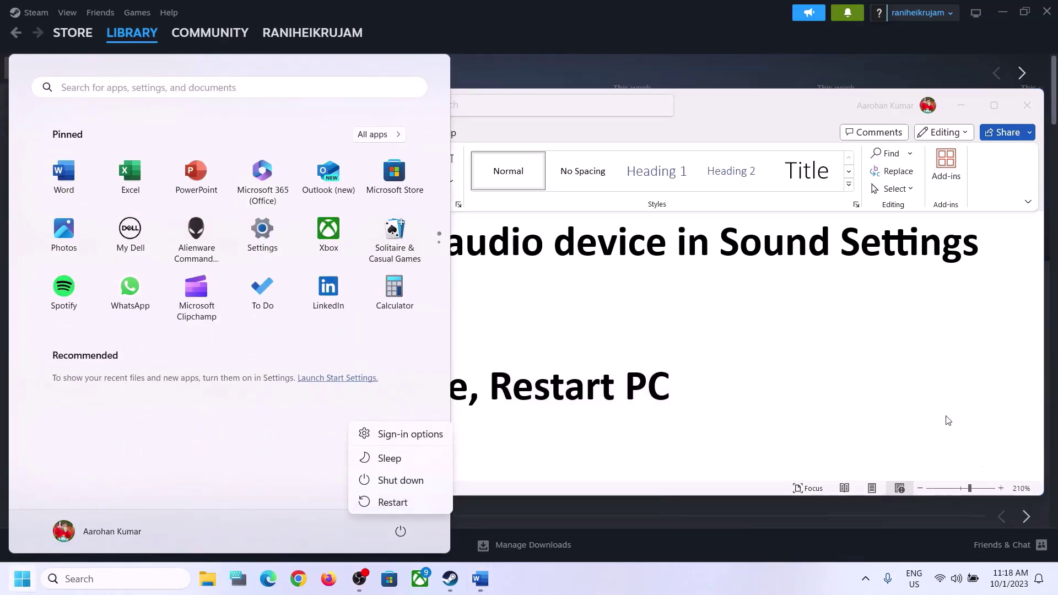
{"action": "key", "text": "Escape"}
{"action": "key", "text": "Escape"}
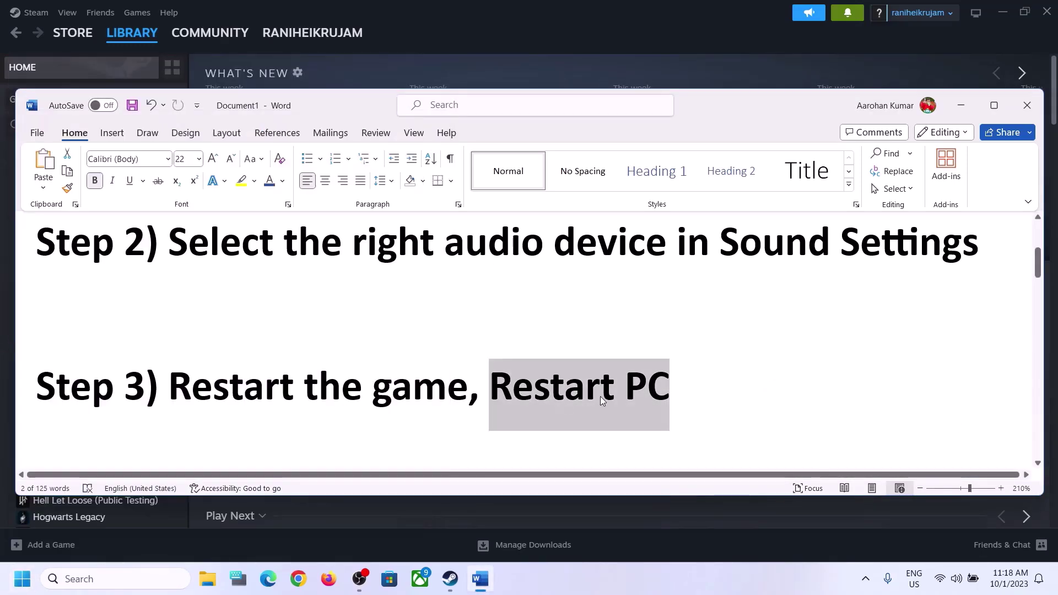
Bring up the sound output device list from the Windows quick settings and dismiss it.
{"action": "left_click", "coordinate": [957, 578]}
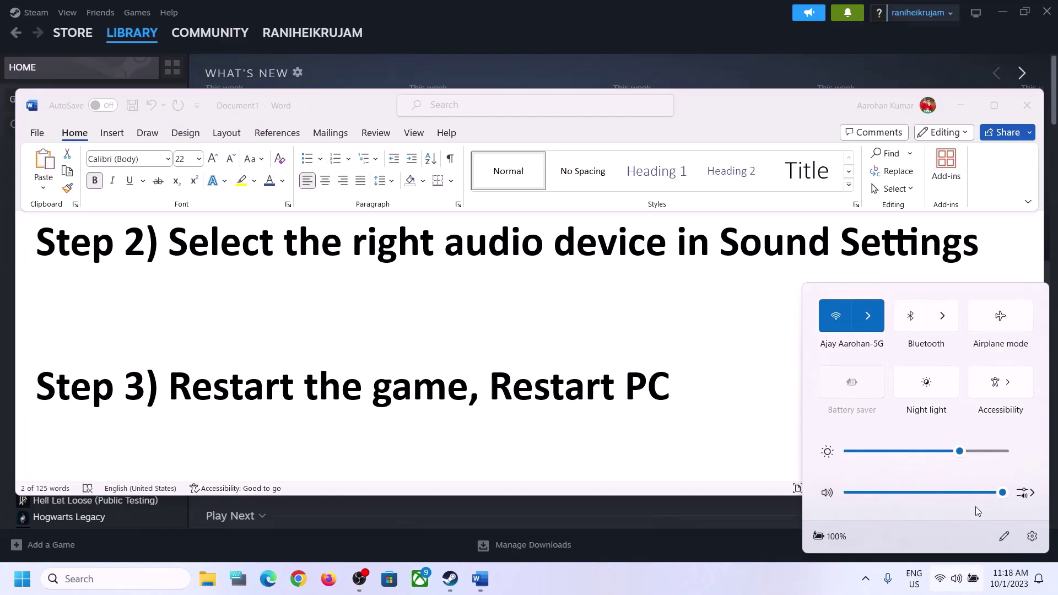
{"action": "left_click", "coordinate": [1029, 494]}
{"action": "left_click", "coordinate": [520, 428]}
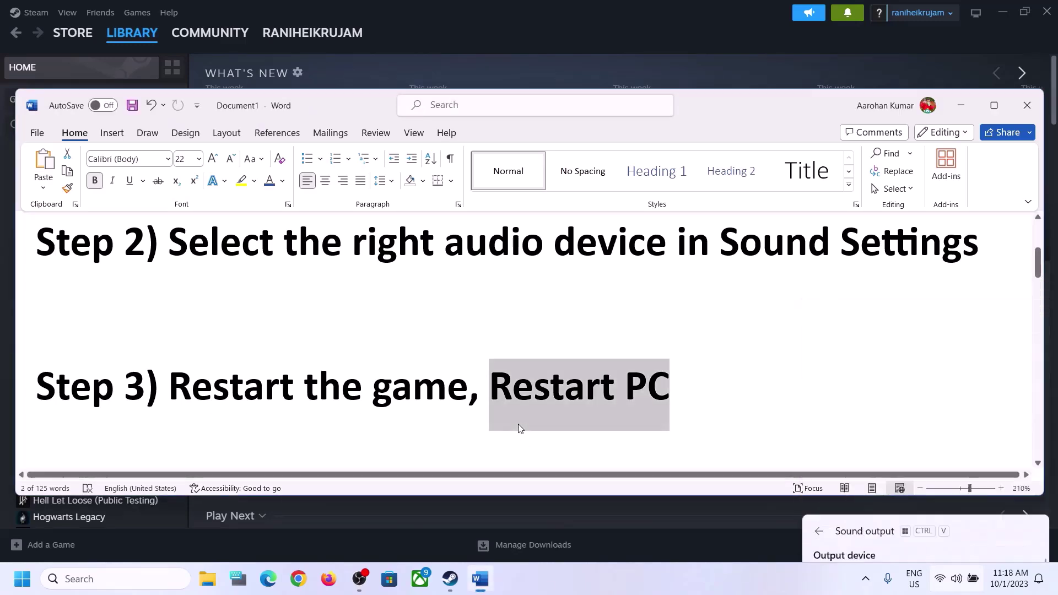
Highlight the step 4 instruction in the Word notes about setting the sound sample rate to 48/44k Hz.
{"action": "left_click", "coordinate": [364, 375]}
{"action": "scroll", "coordinate": [363, 376], "scroll_direction": "down", "scroll_amount": 2}
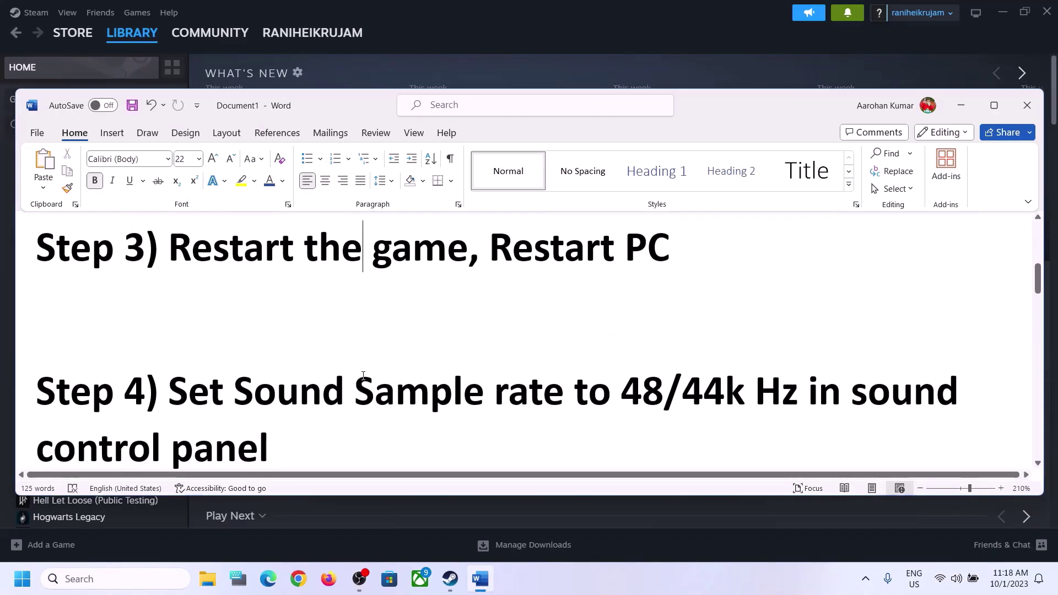
{"action": "scroll", "coordinate": [363, 375], "scroll_direction": "down", "scroll_amount": 1}
{"action": "left_click_drag", "start_coordinate": [169, 322], "coordinate": [458, 383]}
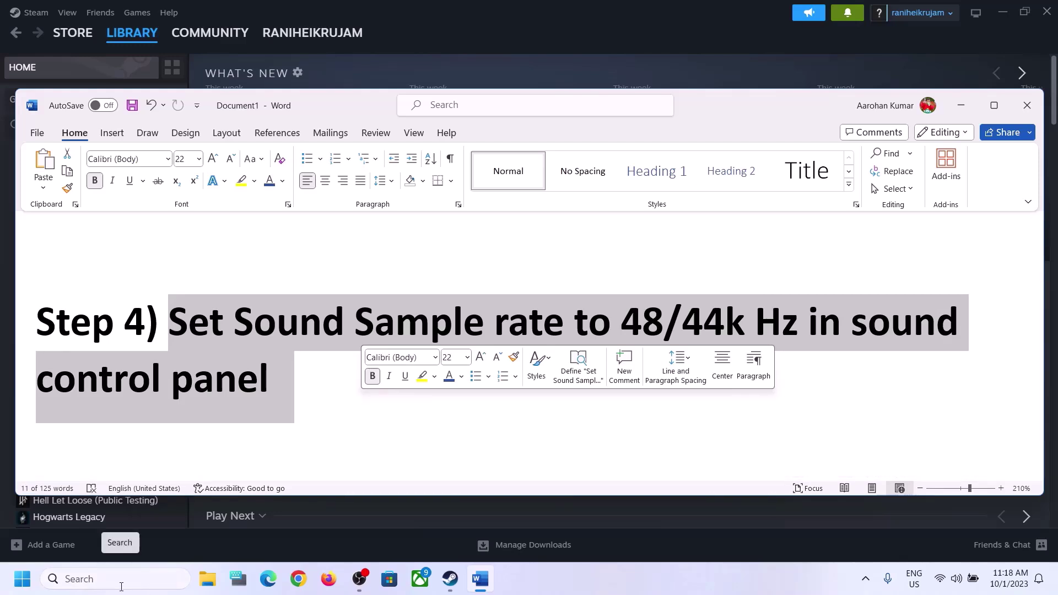
Open the Sound settings from Control Panel's Hardware and Sound category and move the dialog to mid-screen.
{"action": "left_click", "coordinate": [122, 585]}
{"action": "type", "text": "control"}
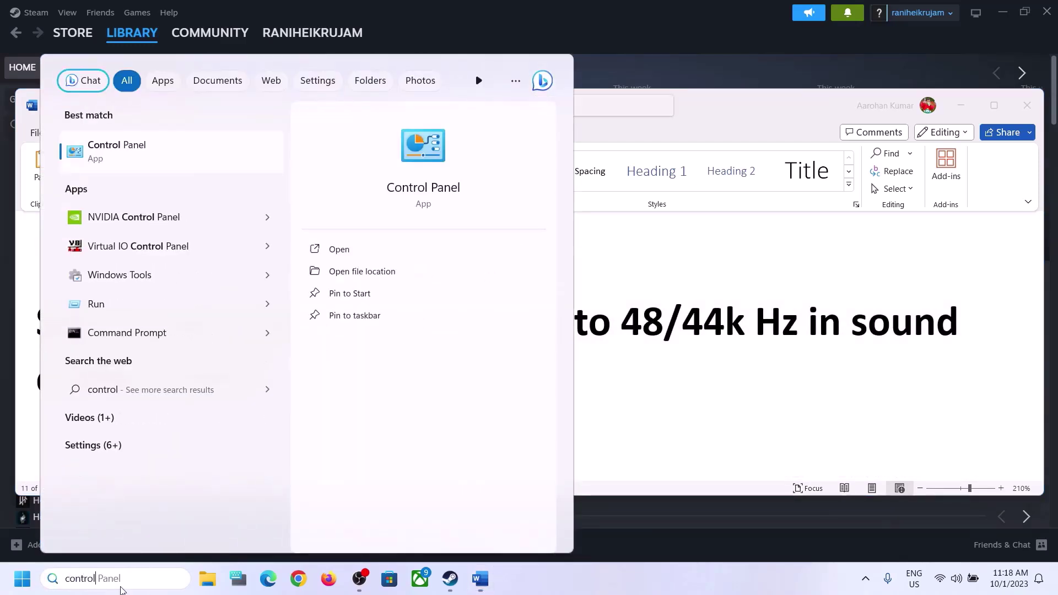
{"action": "left_click", "coordinate": [148, 156]}
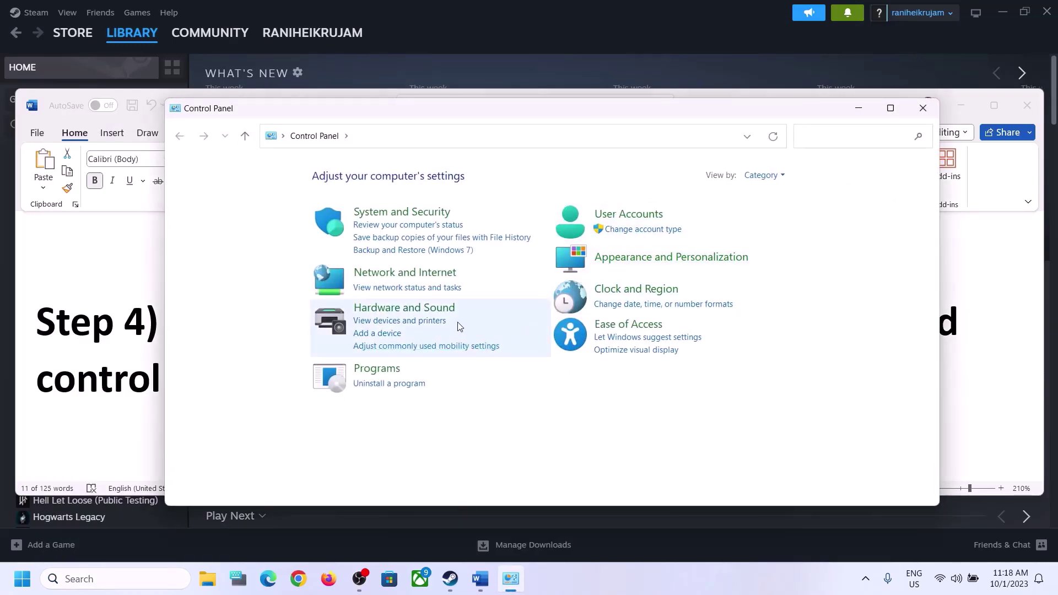
{"action": "left_click", "coordinate": [400, 310]}
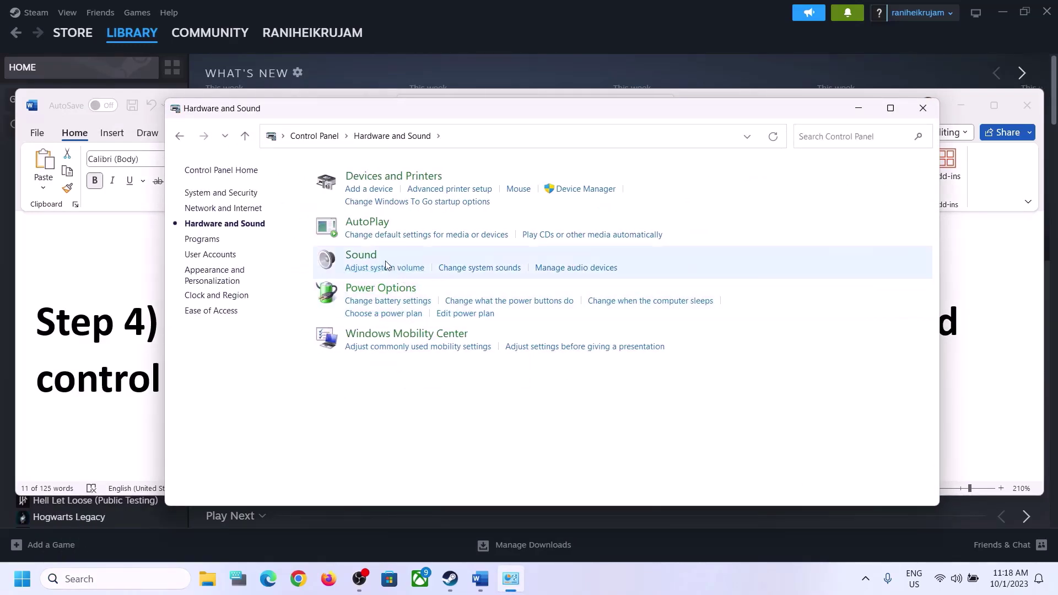
{"action": "left_click", "coordinate": [371, 255]}
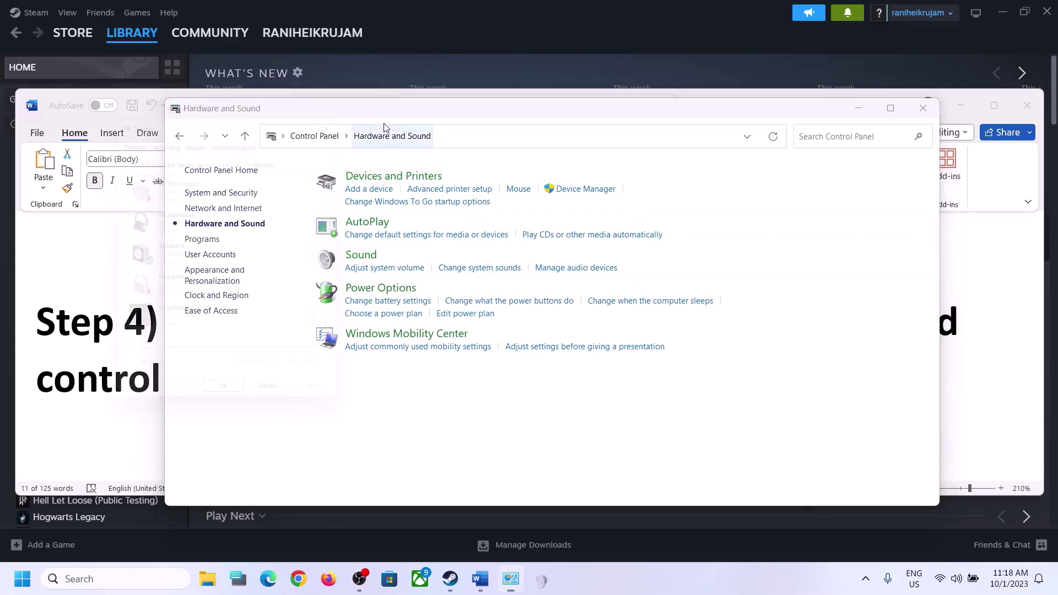
{"action": "left_click_drag", "start_coordinate": [262, 118], "coordinate": [502, 96]}
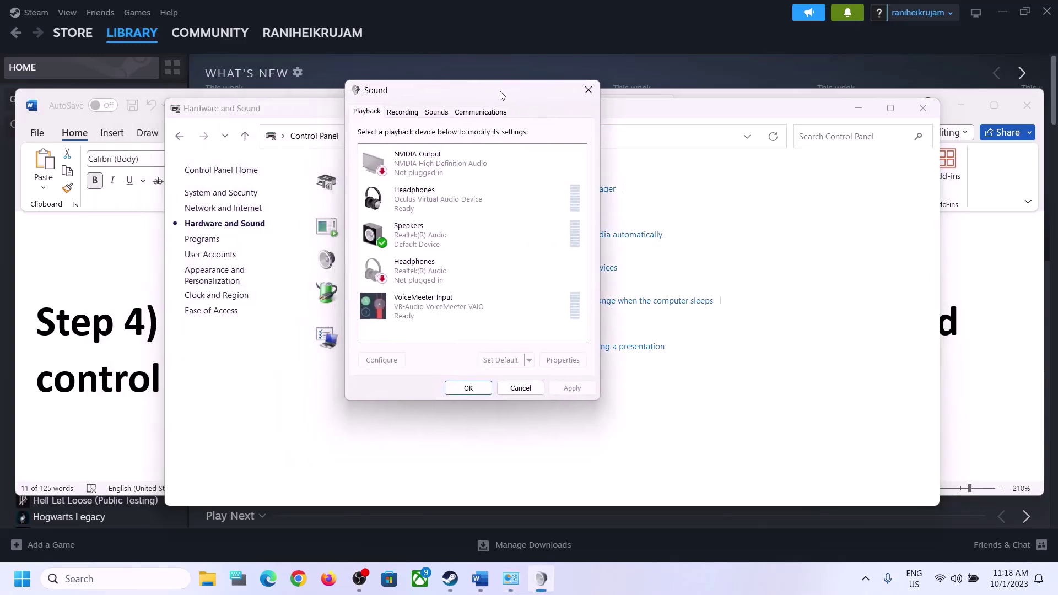
Open the advanced properties of the default Realtek Speakers playback device.
{"action": "left_click", "coordinate": [430, 245]}
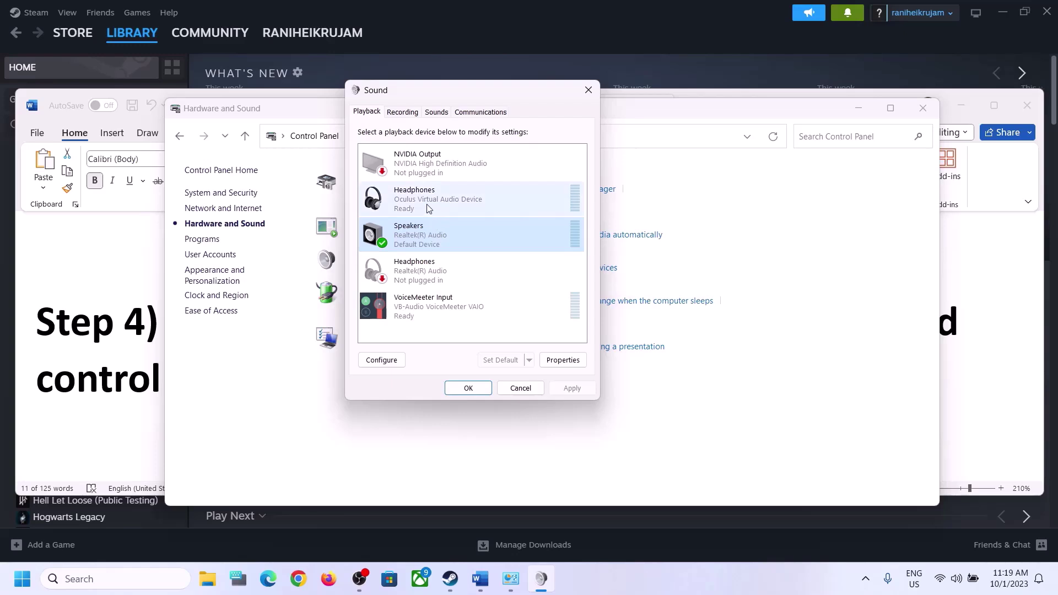
{"action": "left_click", "coordinate": [427, 204]}
{"action": "left_click", "coordinate": [408, 248]}
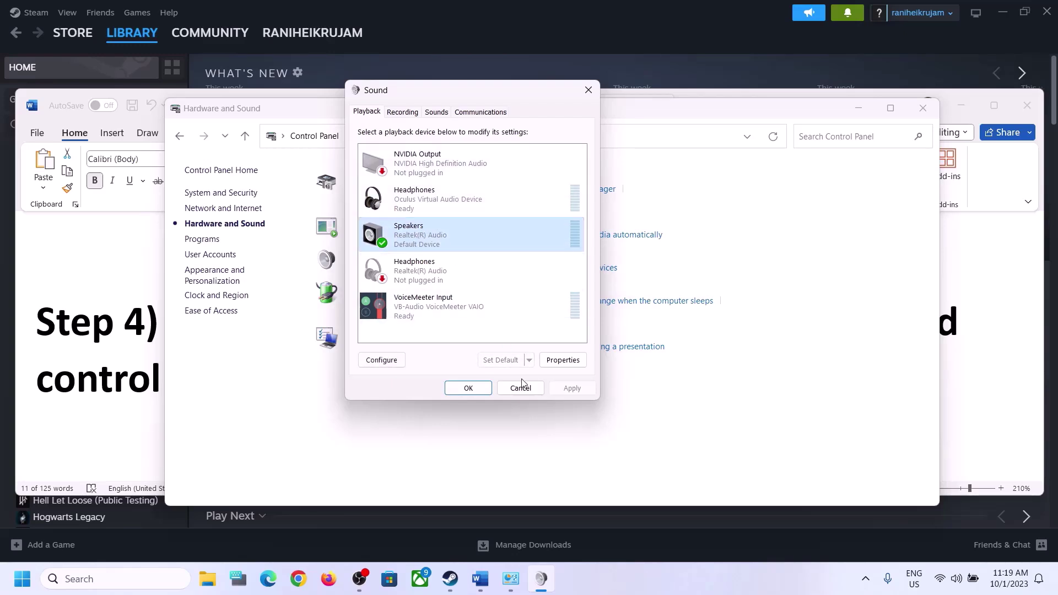
{"action": "right_click", "coordinate": [432, 240]}
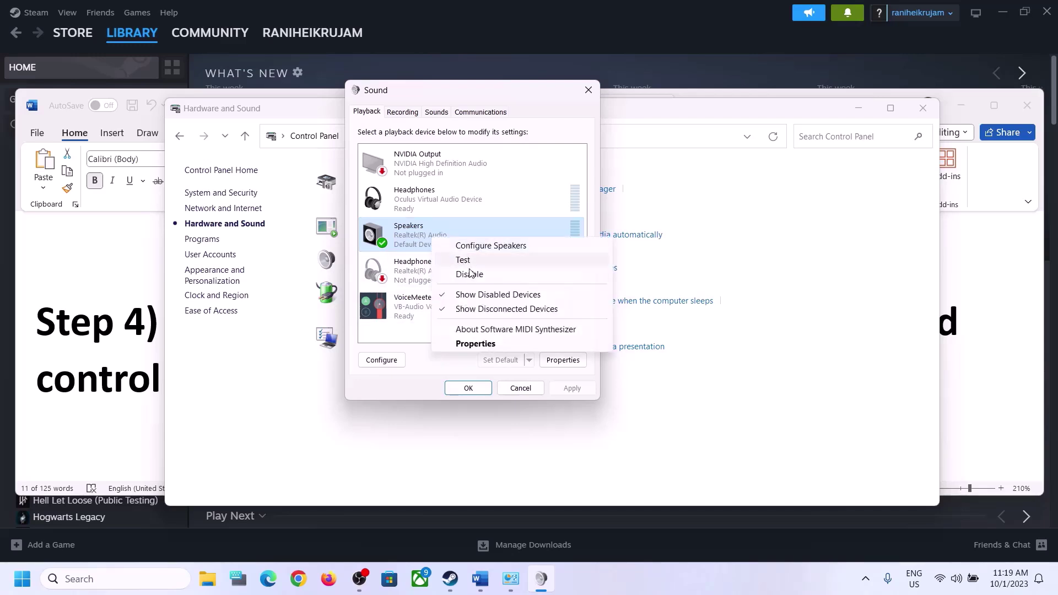
{"action": "left_click", "coordinate": [485, 343]}
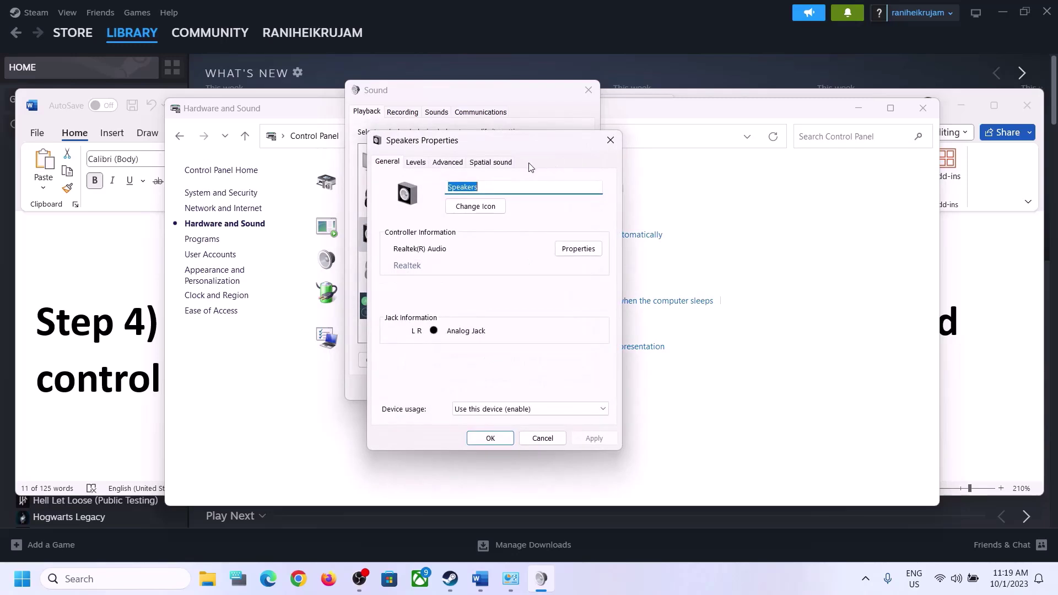
{"action": "left_click", "coordinate": [447, 166]}
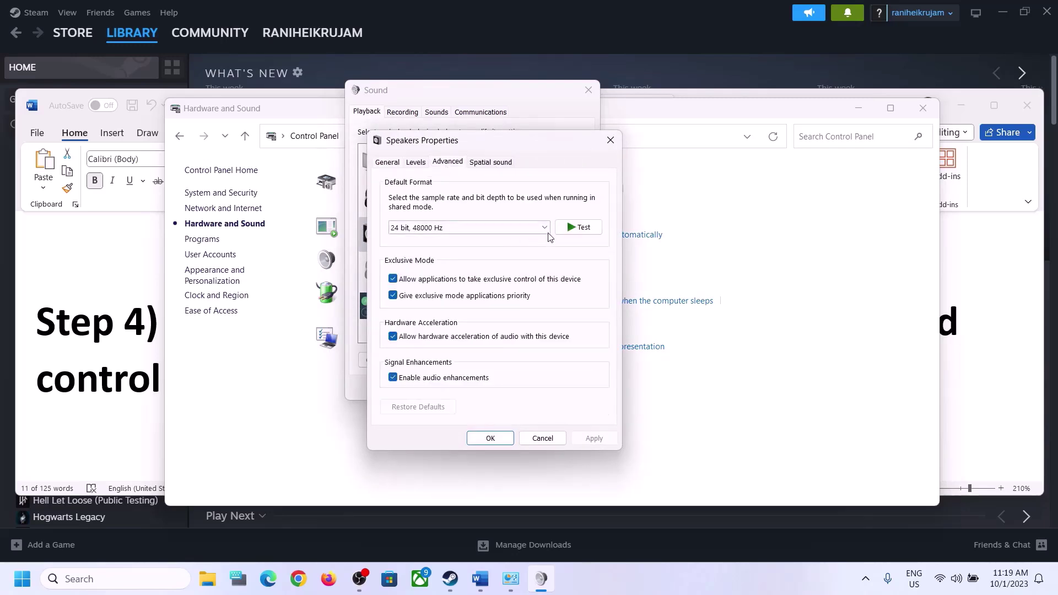
Set the Speakers' default format to 16 bit, 48000 Hz and apply it.
{"action": "left_click", "coordinate": [485, 227]}
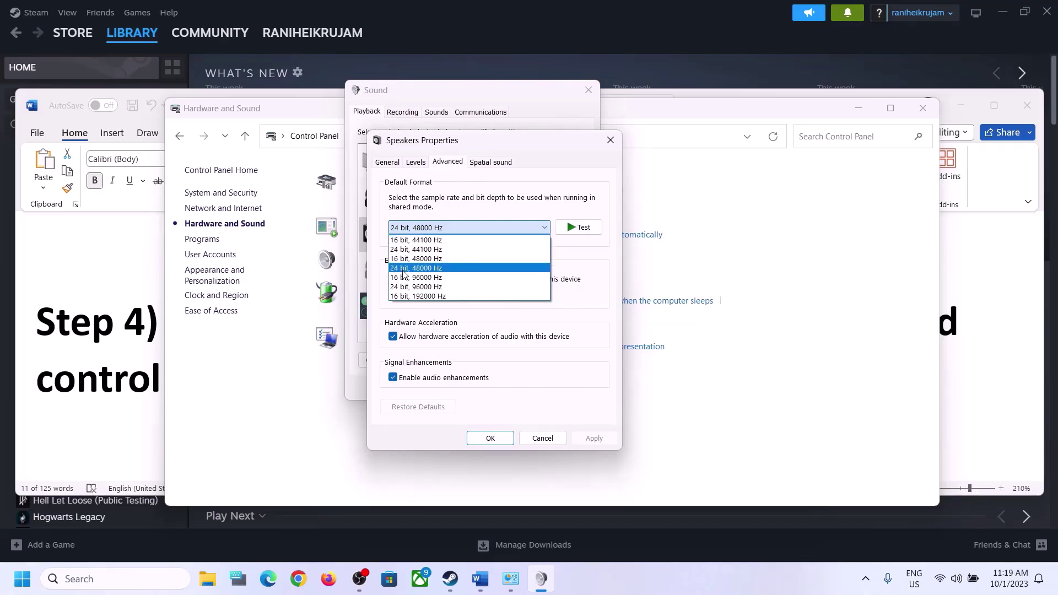
{"action": "left_click", "coordinate": [428, 259]}
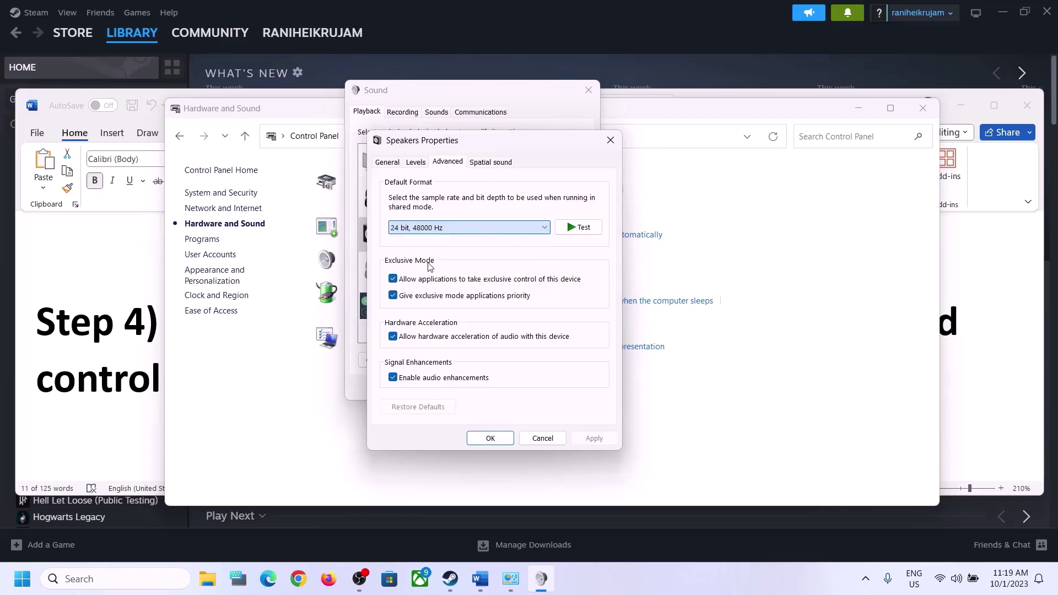
{"action": "left_click", "coordinate": [588, 438]}
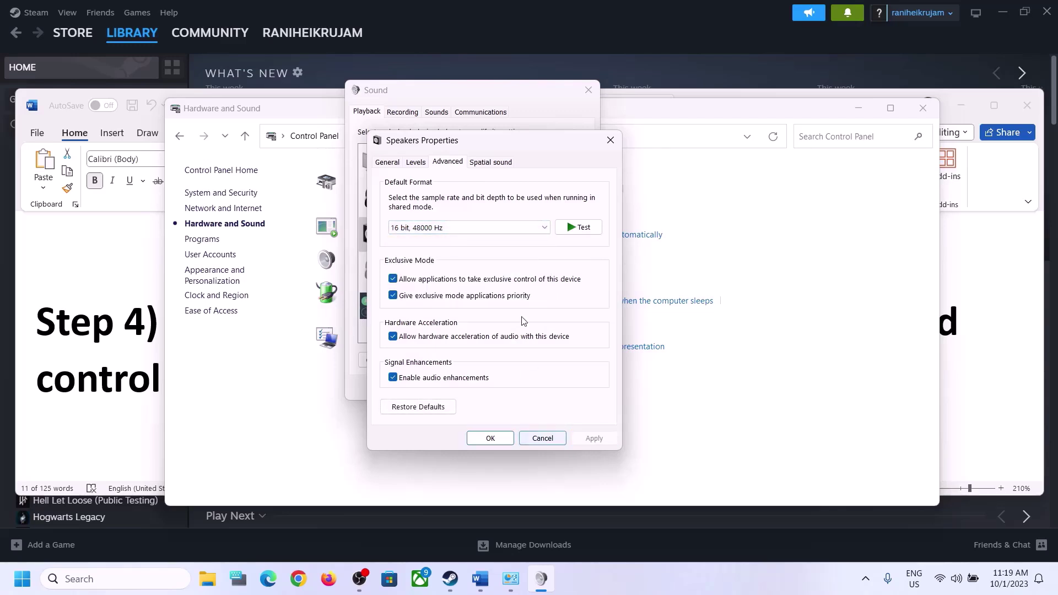
Set the Speakers' default format to 24 bit, 48000 Hz, apply it and confirm both sound dialogs.
{"action": "left_click", "coordinate": [456, 228]}
{"action": "left_click", "coordinate": [416, 269]}
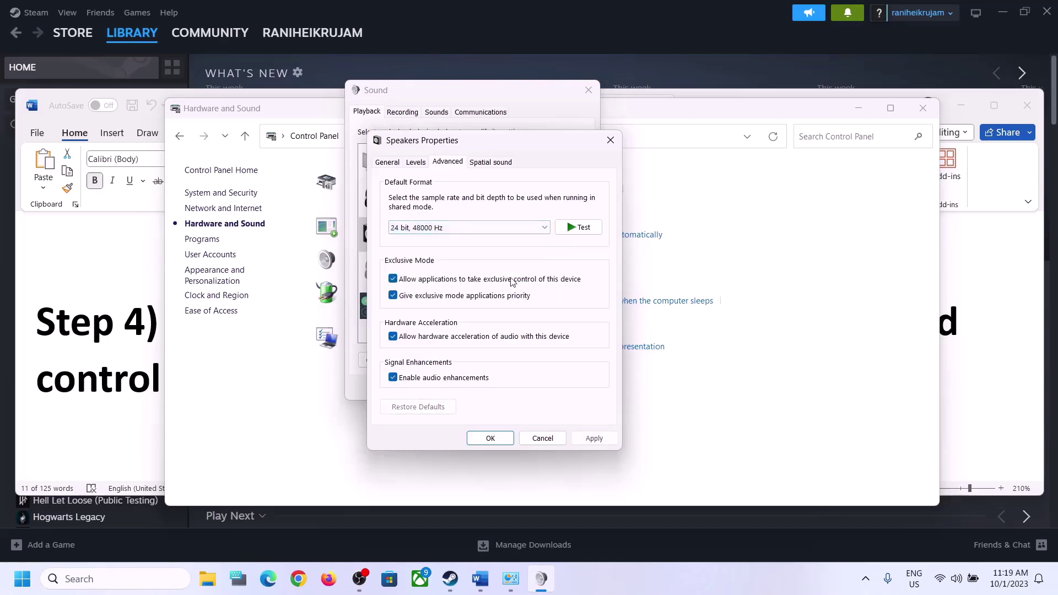
{"action": "left_click", "coordinate": [595, 439]}
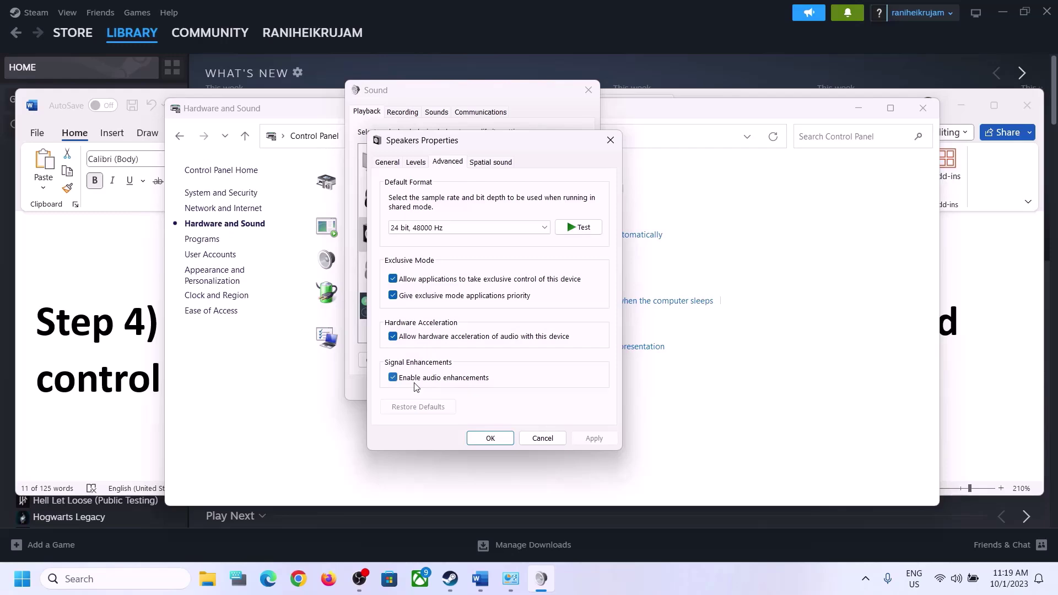
{"action": "left_click", "coordinate": [490, 439]}
{"action": "left_click", "coordinate": [484, 387]}
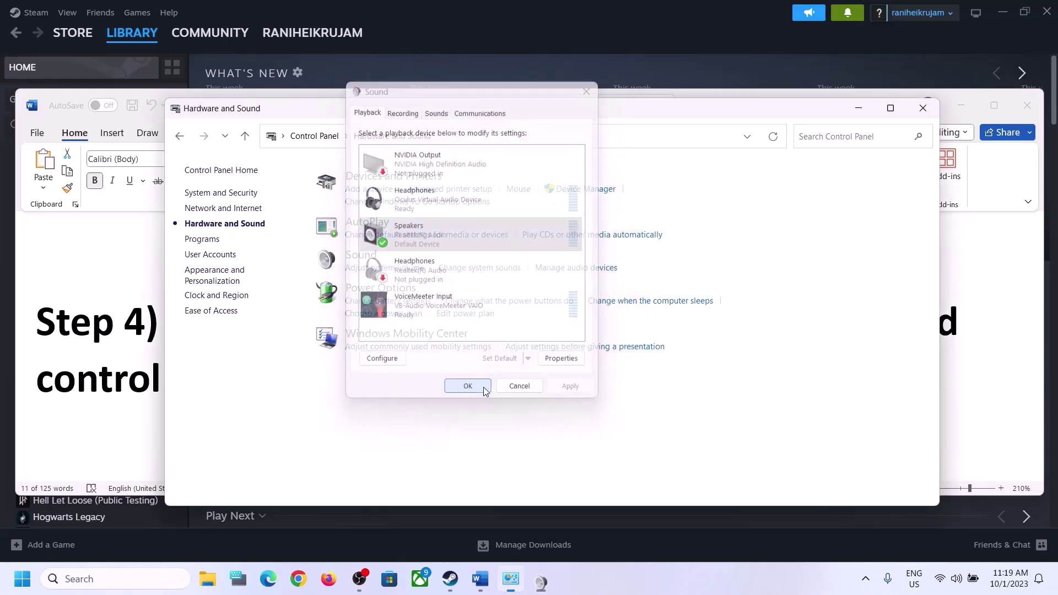
Close Control Panel and briefly highlight the 48/44k Hz sample rate in step 4 of the Word notes.
{"action": "left_click", "coordinate": [923, 108]}
{"action": "left_click_drag", "start_coordinate": [575, 323], "coordinate": [799, 322]}
{"action": "left_click", "coordinate": [325, 358]}
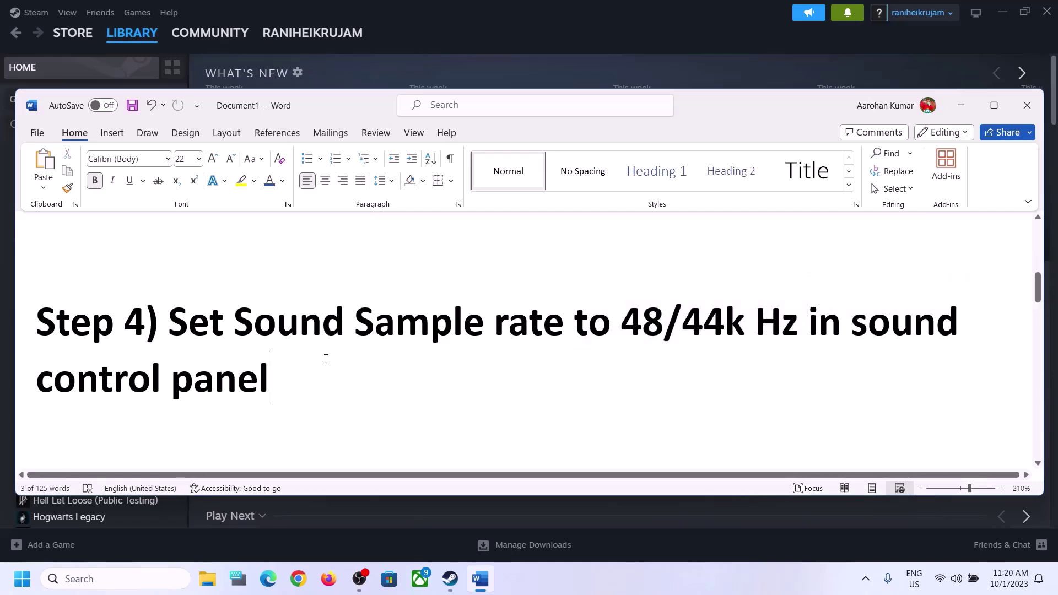
Highlight the step 5 instructions about disconnecting the controller at game start and connecting it once the sound is established.
{"action": "scroll", "coordinate": [331, 360], "scroll_direction": "down", "scroll_amount": 1}
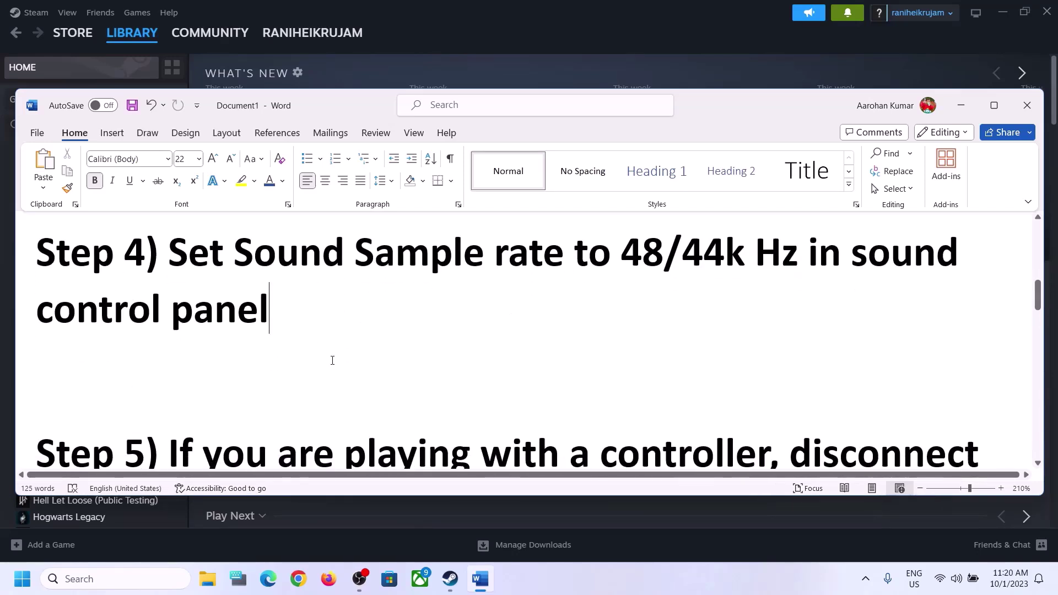
{"action": "scroll", "coordinate": [332, 360], "scroll_direction": "down", "scroll_amount": 2}
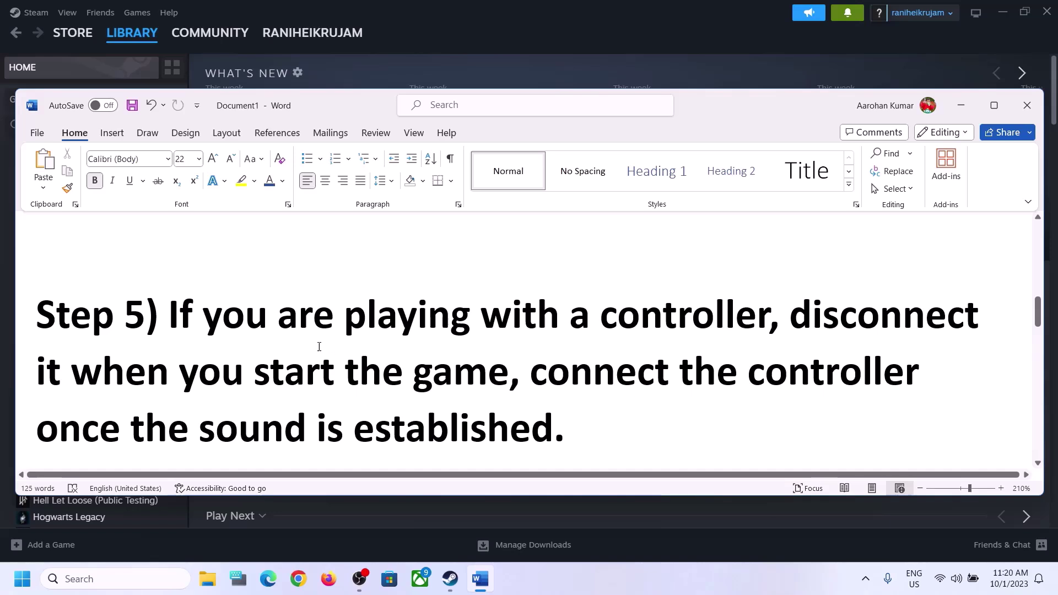
{"action": "left_click_drag", "start_coordinate": [188, 308], "coordinate": [486, 384]}
{"action": "left_click", "coordinate": [794, 318]}
{"action": "left_click", "coordinate": [838, 312]}
{"action": "left_click", "coordinate": [530, 372]}
{"action": "key", "text": "shift+End"}
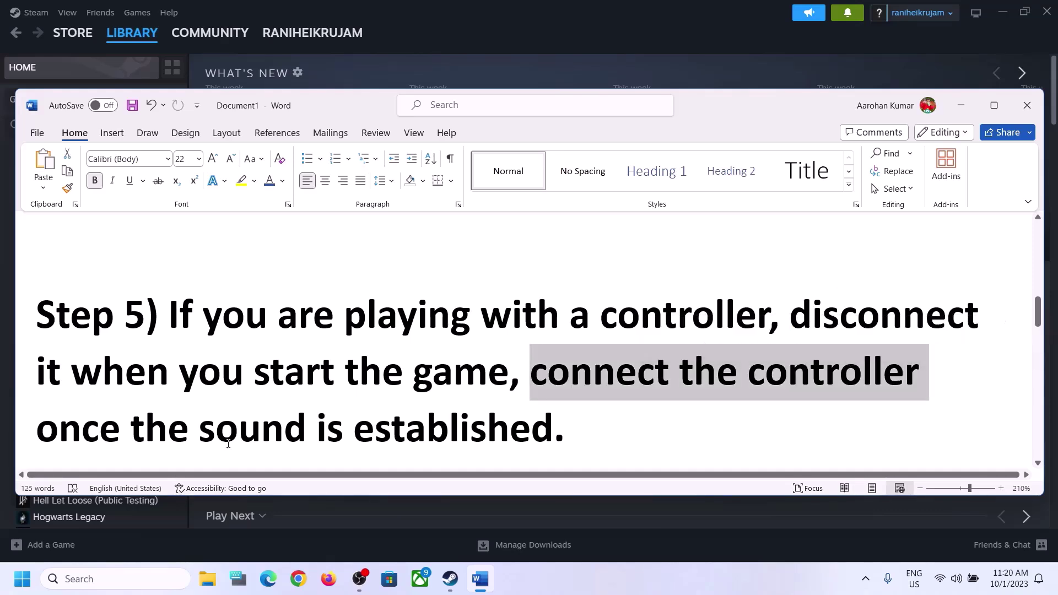
{"action": "left_click_drag", "start_coordinate": [81, 442], "coordinate": [551, 438]}
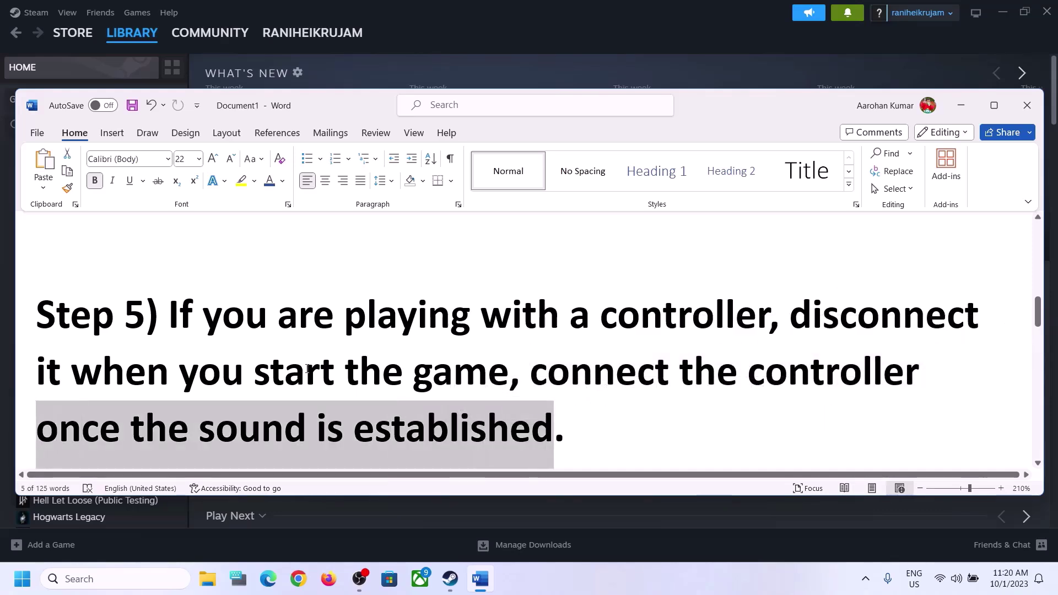
Highlight "off Spatial Sound" in the step 6 instruction of the Word notes.
{"action": "left_click", "coordinate": [324, 342]}
{"action": "scroll", "coordinate": [342, 343], "scroll_direction": "down", "scroll_amount": 3}
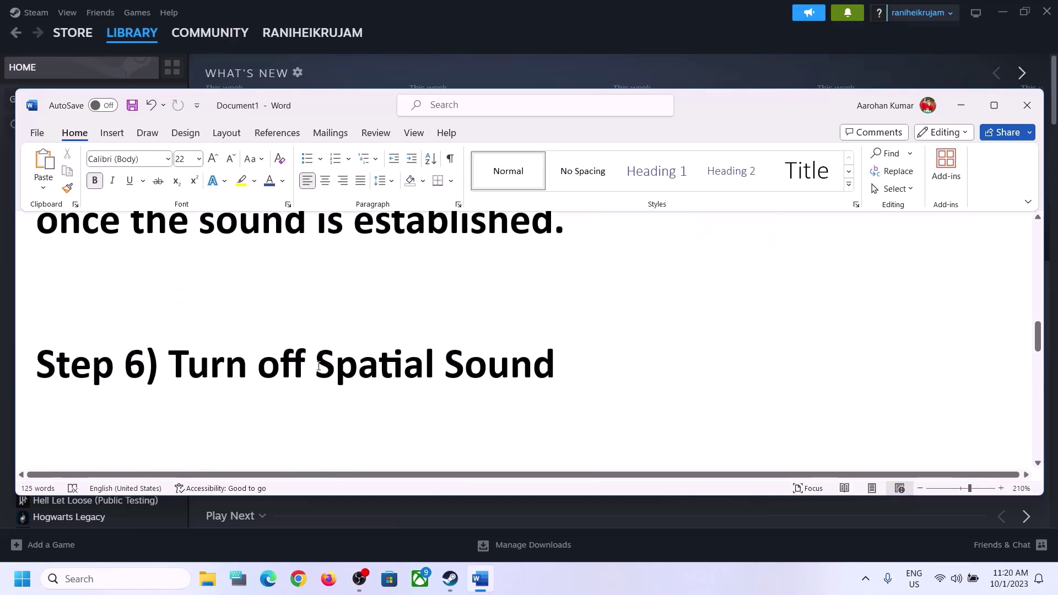
{"action": "left_click_drag", "start_coordinate": [258, 372], "coordinate": [838, 413]}
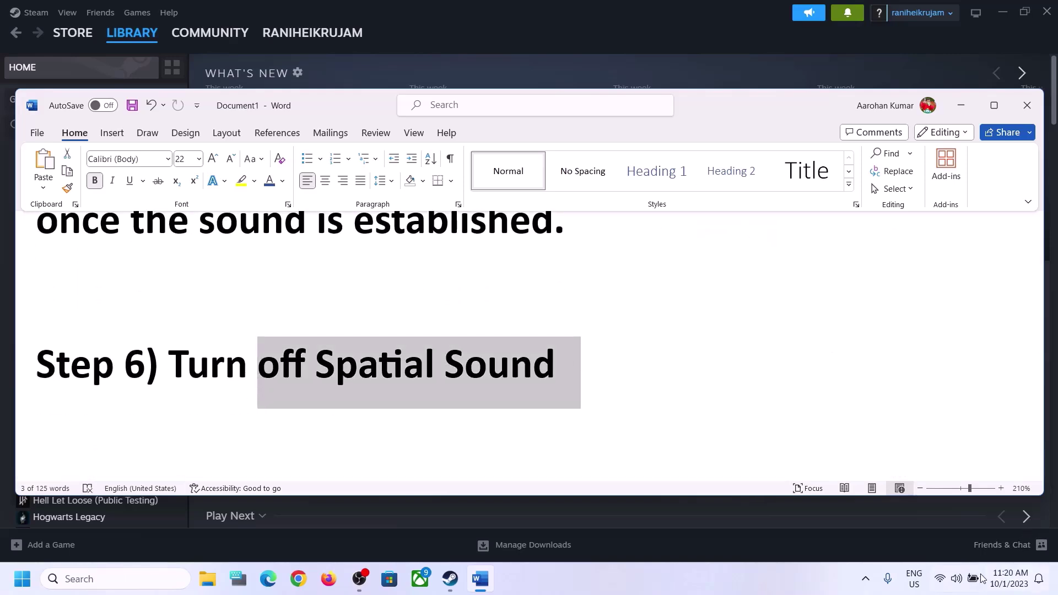
{"action": "right_click", "coordinate": [960, 587]}
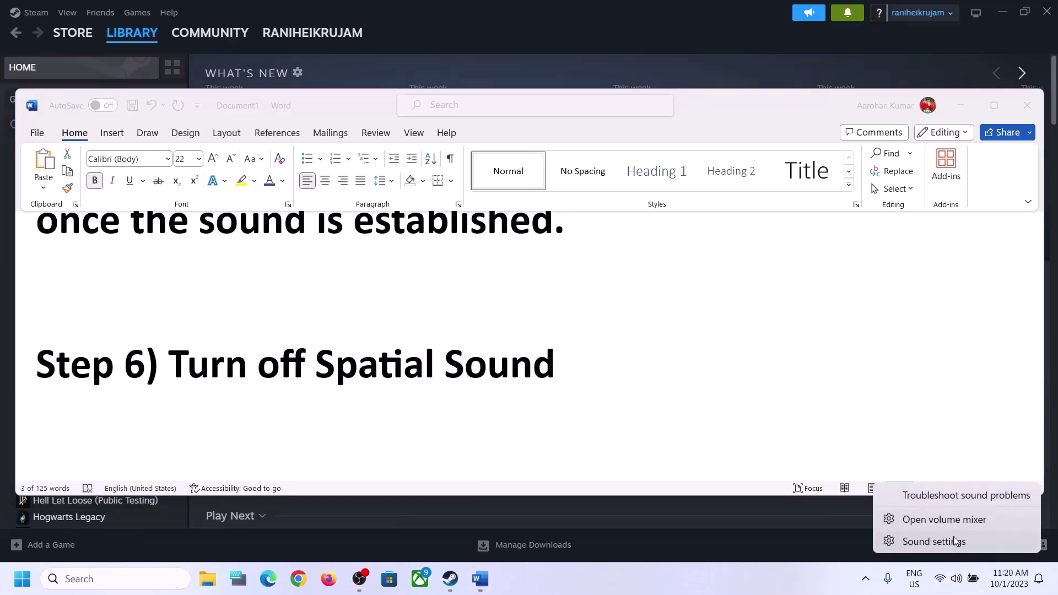
{"action": "left_click", "coordinate": [953, 541]}
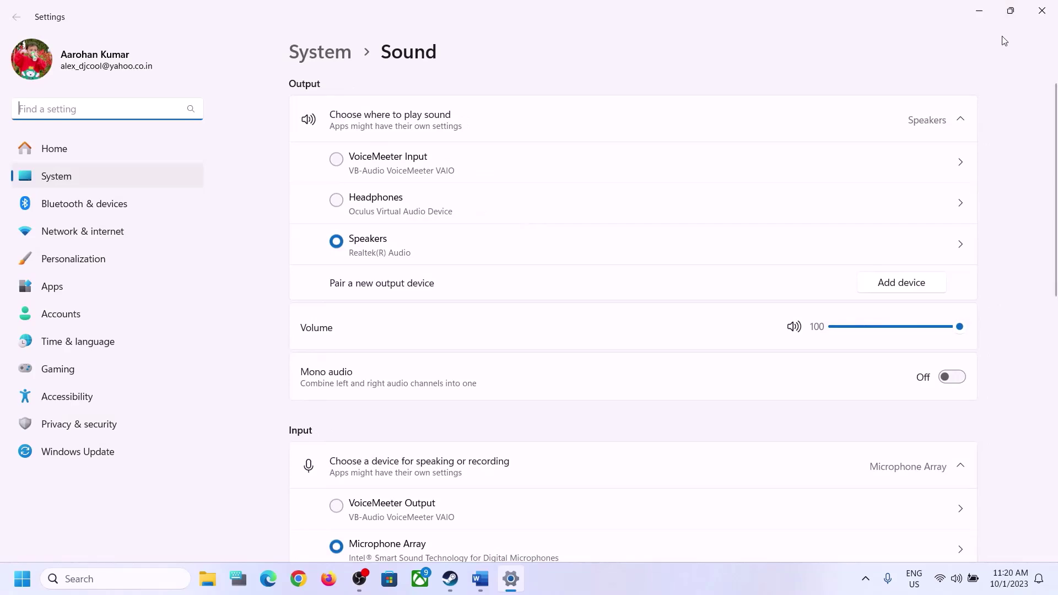
{"action": "left_click", "coordinate": [1042, 10]}
Reopen the Sound playback device list from Control Panel's Hardware and Sound category and move the dialog to mid-screen.
{"action": "left_click", "coordinate": [112, 581]}
{"action": "type", "text": "control"}
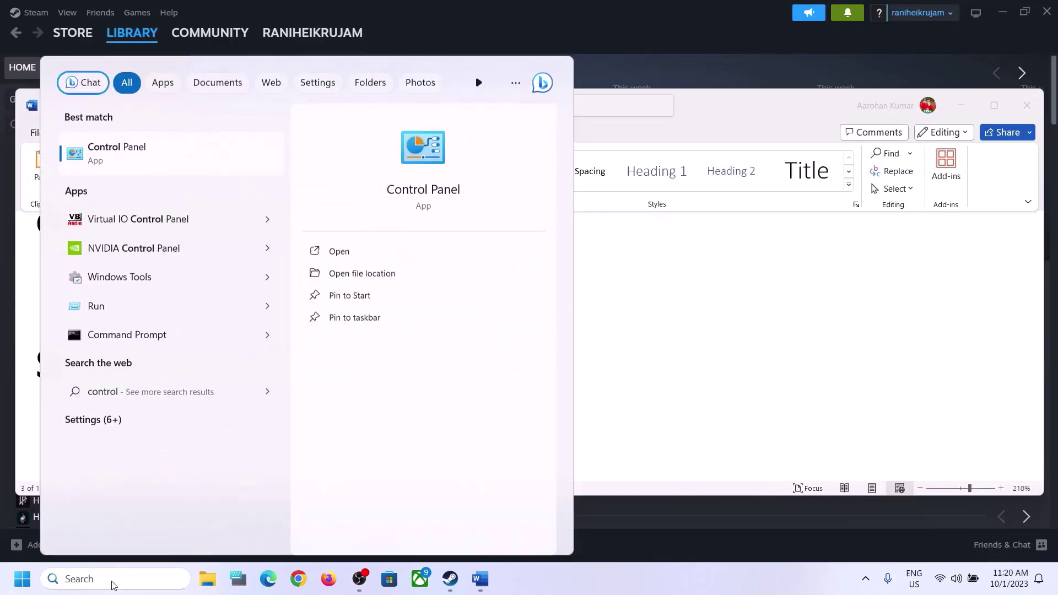
{"action": "key", "text": "Return"}
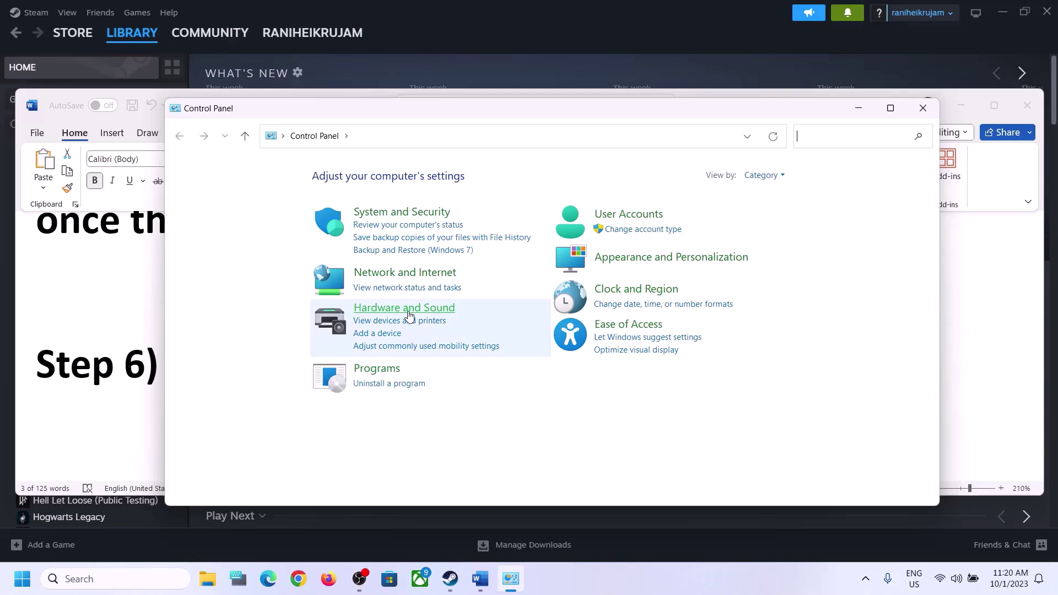
{"action": "left_click", "coordinate": [409, 312]}
{"action": "left_click", "coordinate": [366, 267]}
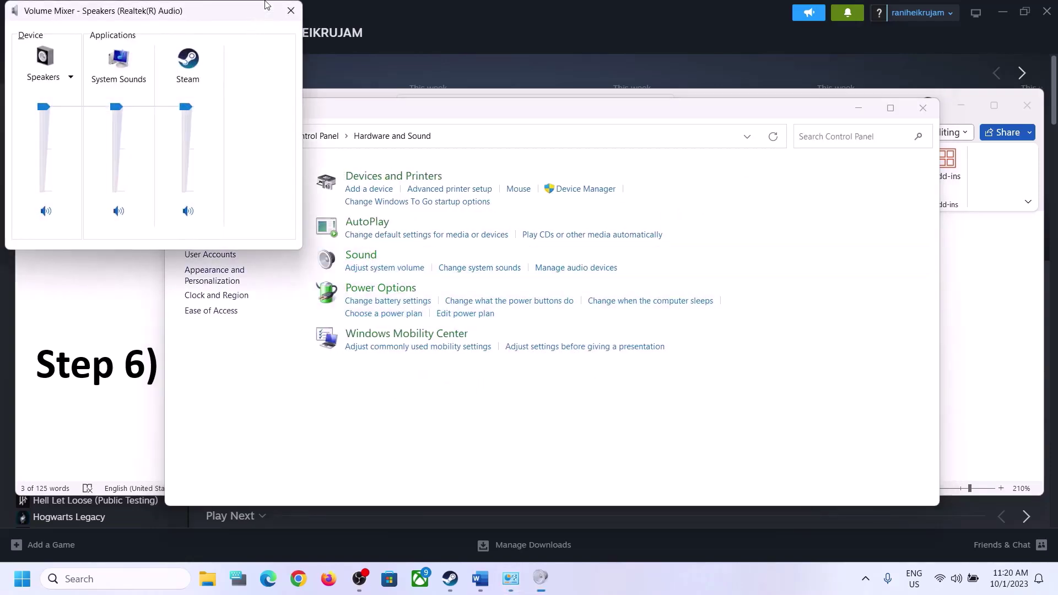
{"action": "left_click", "coordinate": [291, 10]}
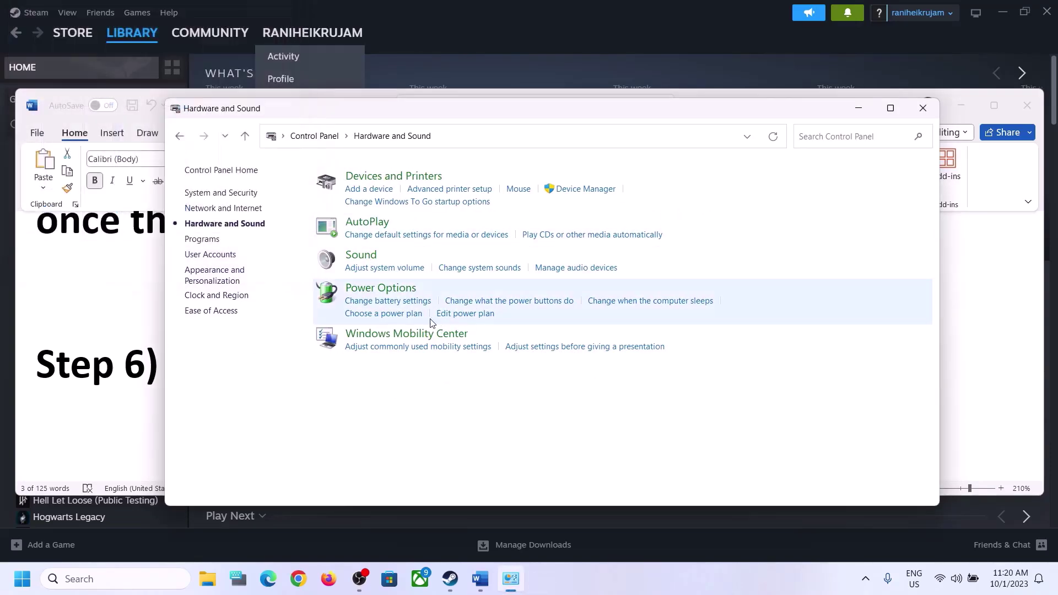
{"action": "left_click", "coordinate": [362, 256]}
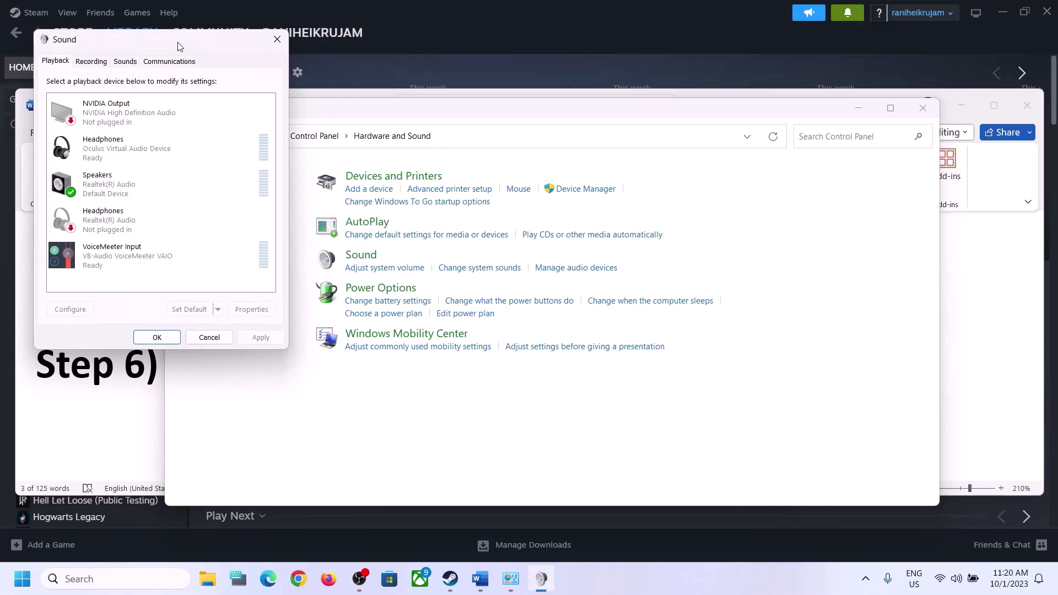
{"action": "left_click_drag", "start_coordinate": [178, 46], "coordinate": [521, 90]}
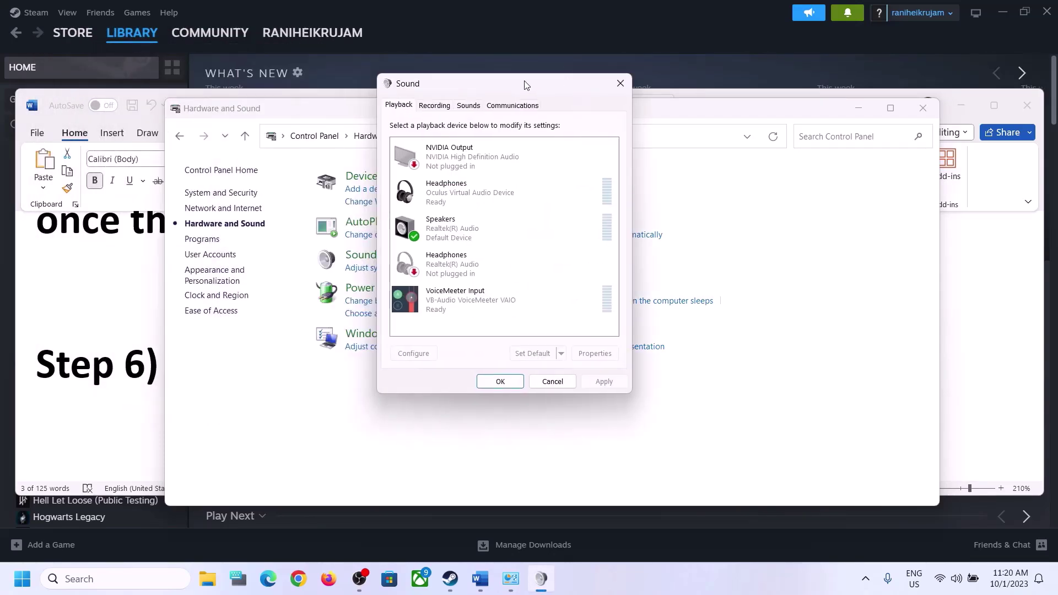
Set the Realtek Speakers' spatial sound format to Off and return to the Word notes.
{"action": "left_click", "coordinate": [461, 239]}
{"action": "right_click", "coordinate": [459, 234]}
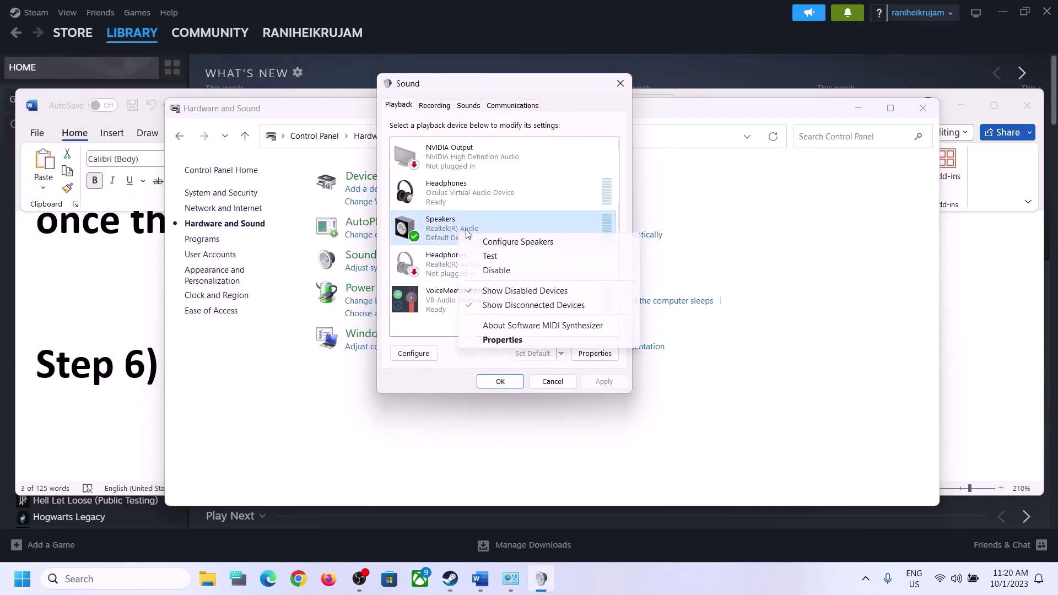
{"action": "left_click", "coordinate": [502, 340]}
{"action": "left_click", "coordinate": [520, 159]}
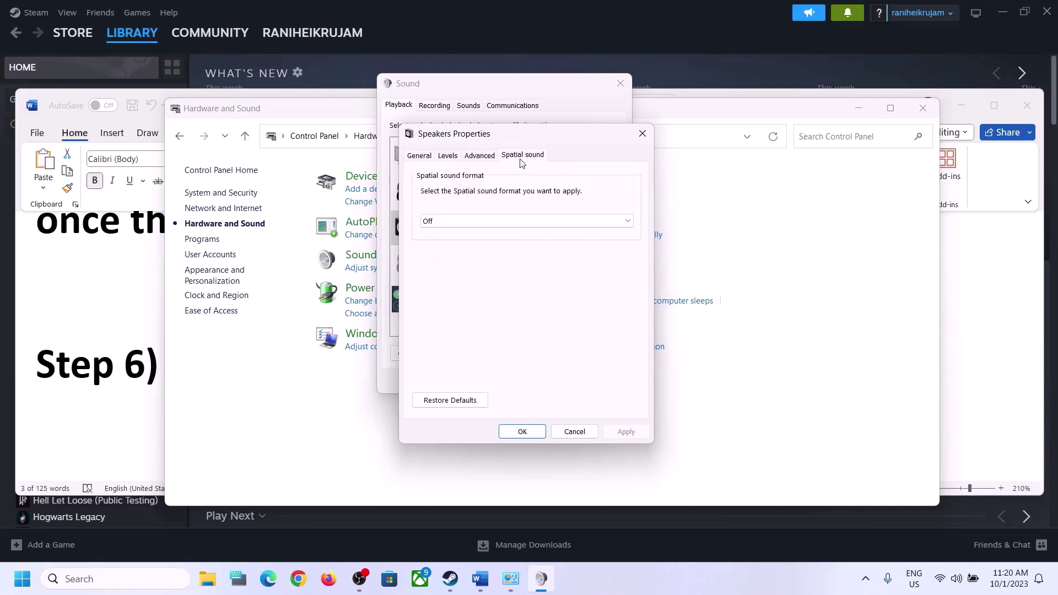
{"action": "left_click", "coordinate": [483, 220]}
{"action": "left_click", "coordinate": [484, 284]}
{"action": "left_click", "coordinate": [534, 434]}
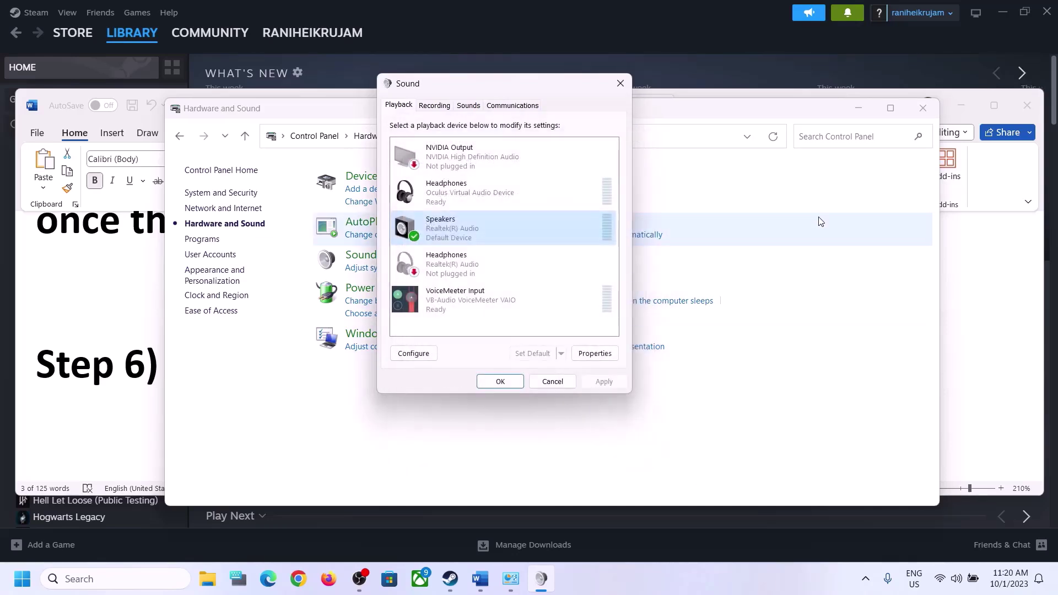
{"action": "left_click", "coordinate": [620, 83]}
{"action": "key", "text": "alt+Tab"}
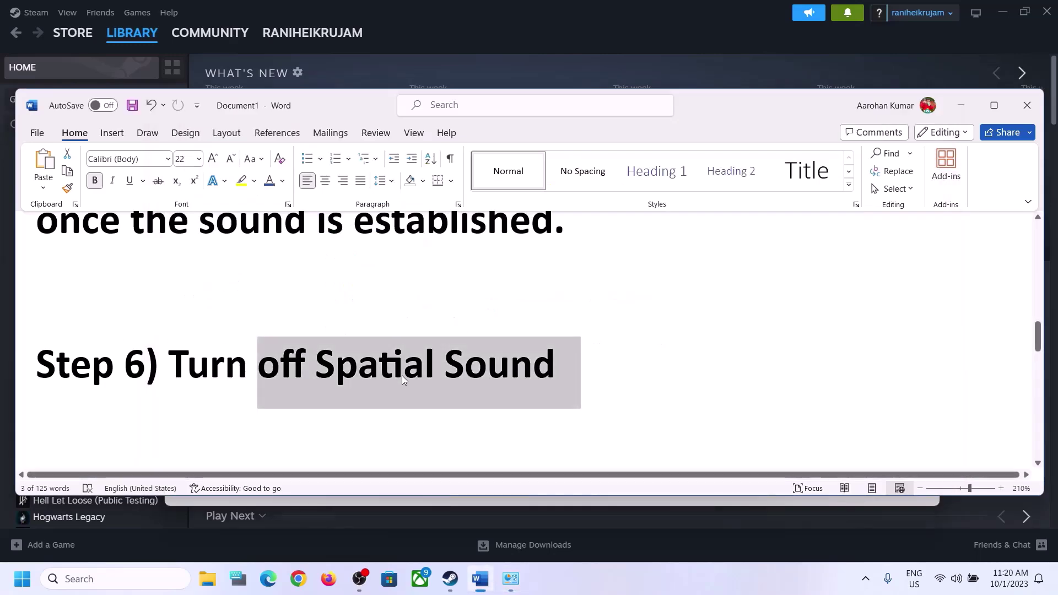
Highlight "Oculus/voicemeeter" and then the recording and playback wording in the step 7 instruction of the Word notes.
{"action": "scroll", "coordinate": [403, 376], "scroll_direction": "down", "scroll_amount": 5}
{"action": "scroll", "coordinate": [402, 372], "scroll_direction": "up", "scroll_amount": 1}
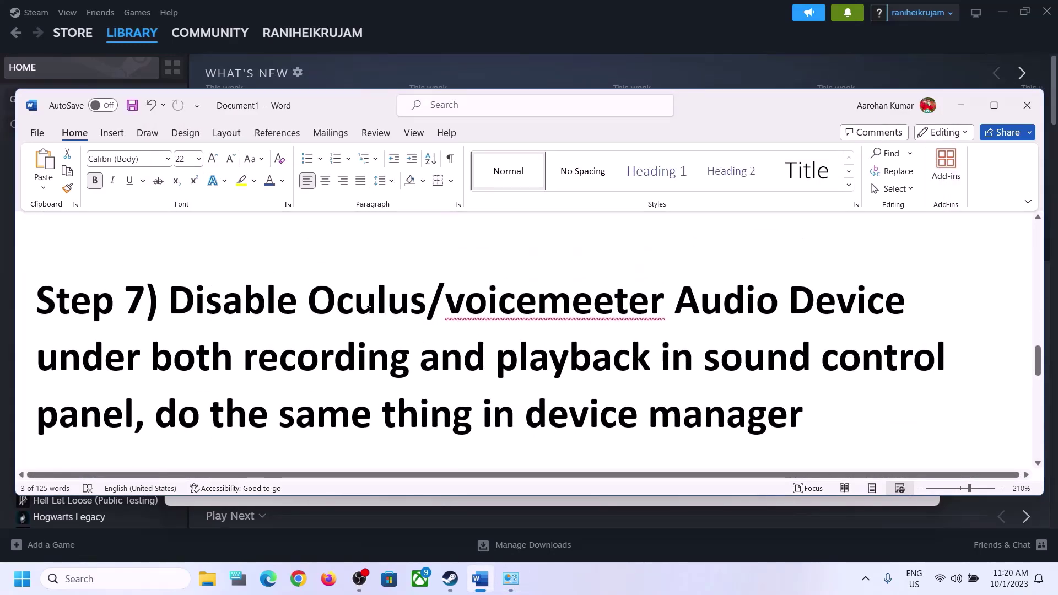
{"action": "left_click_drag", "start_coordinate": [319, 293], "coordinate": [535, 293]}
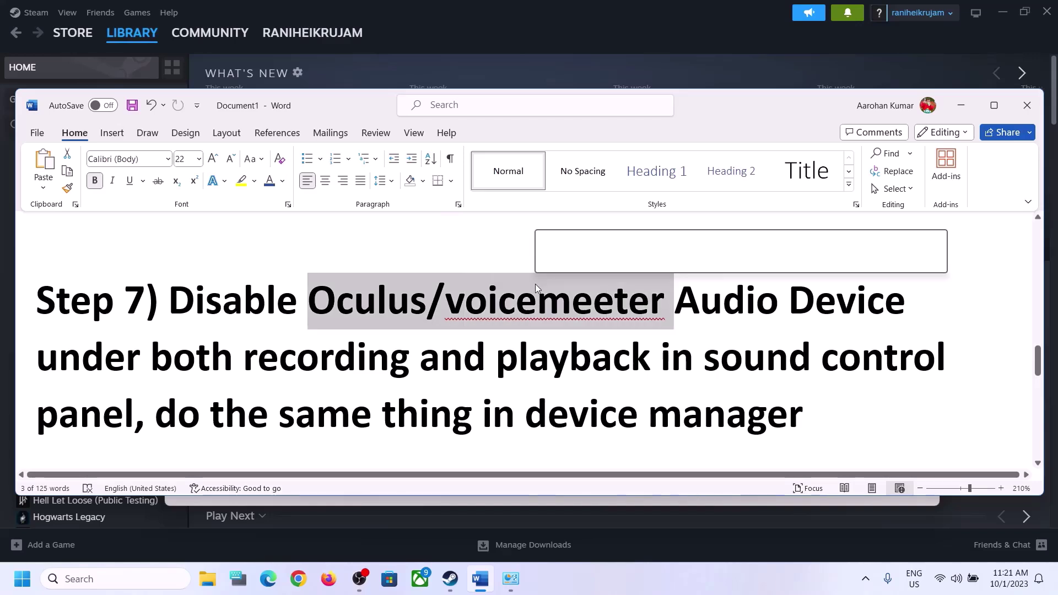
{"action": "left_click", "coordinate": [463, 358]}
{"action": "left_click_drag", "start_coordinate": [244, 358], "coordinate": [613, 358]}
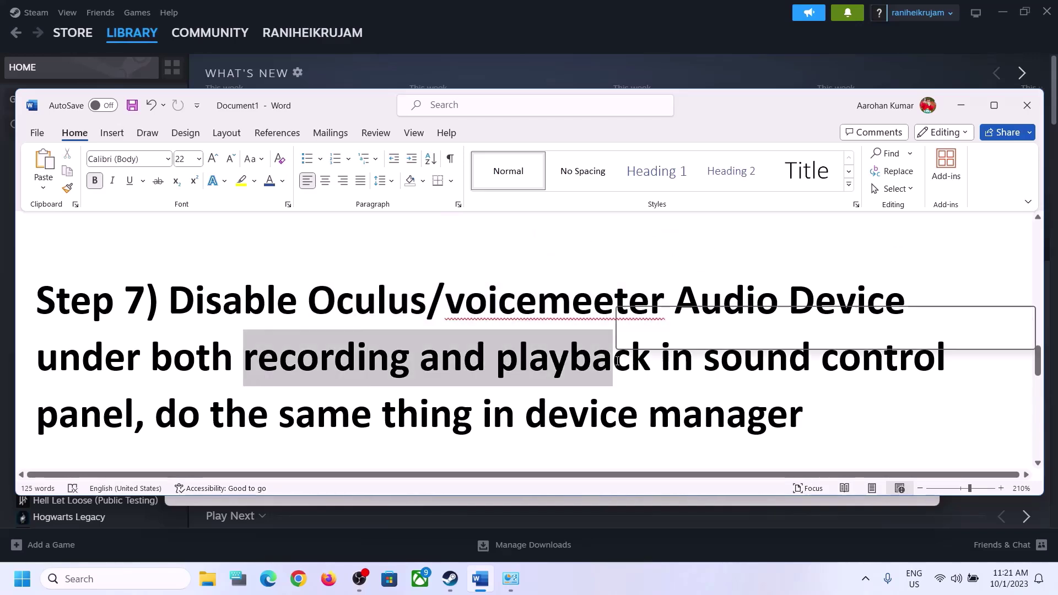
Open the Sound playback device list from Control Panel's Hardware and Sound category and move the dialog to mid-screen.
{"action": "left_click", "coordinate": [133, 578]}
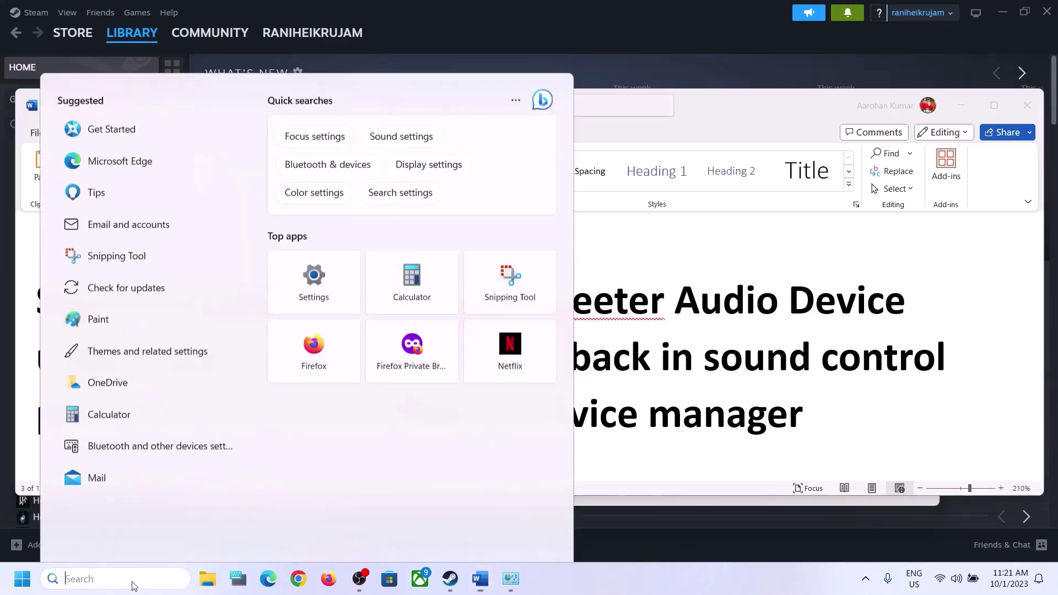
{"action": "type", "text": "control"}
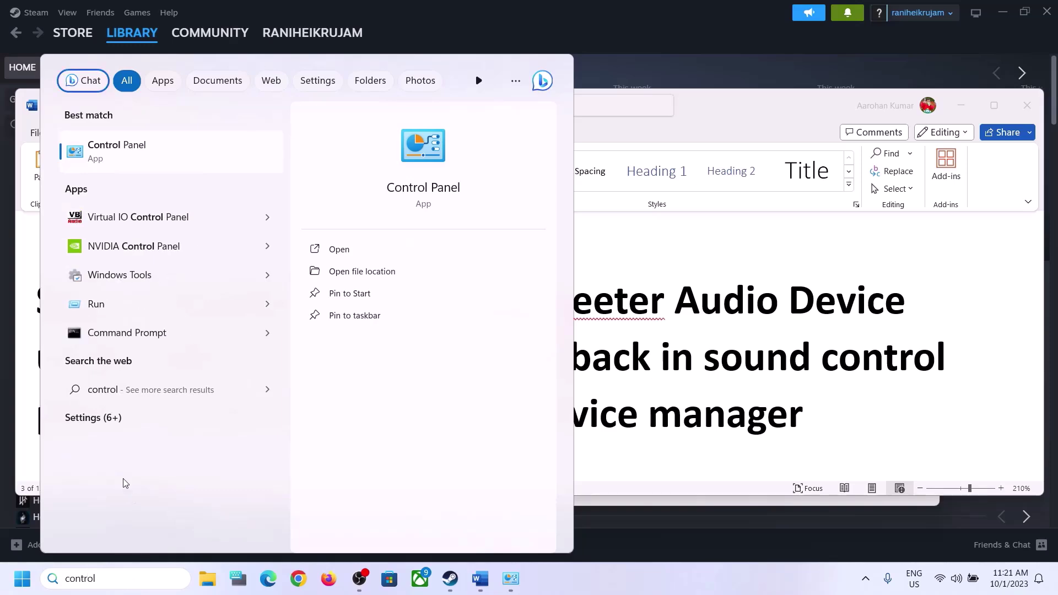
{"action": "left_click", "coordinate": [160, 147]}
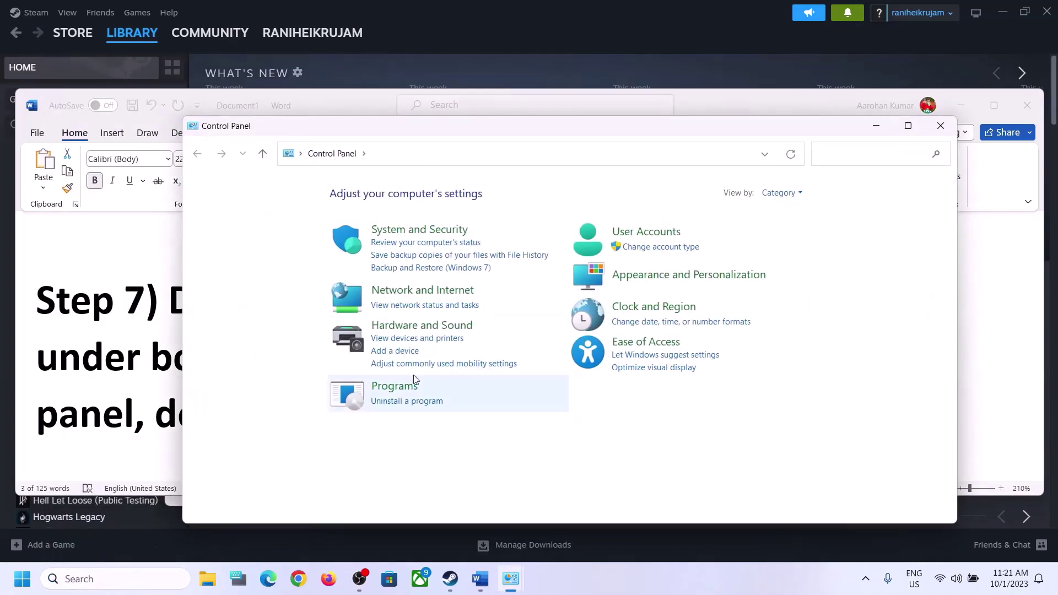
{"action": "left_click", "coordinate": [430, 328]}
{"action": "left_click", "coordinate": [379, 272]}
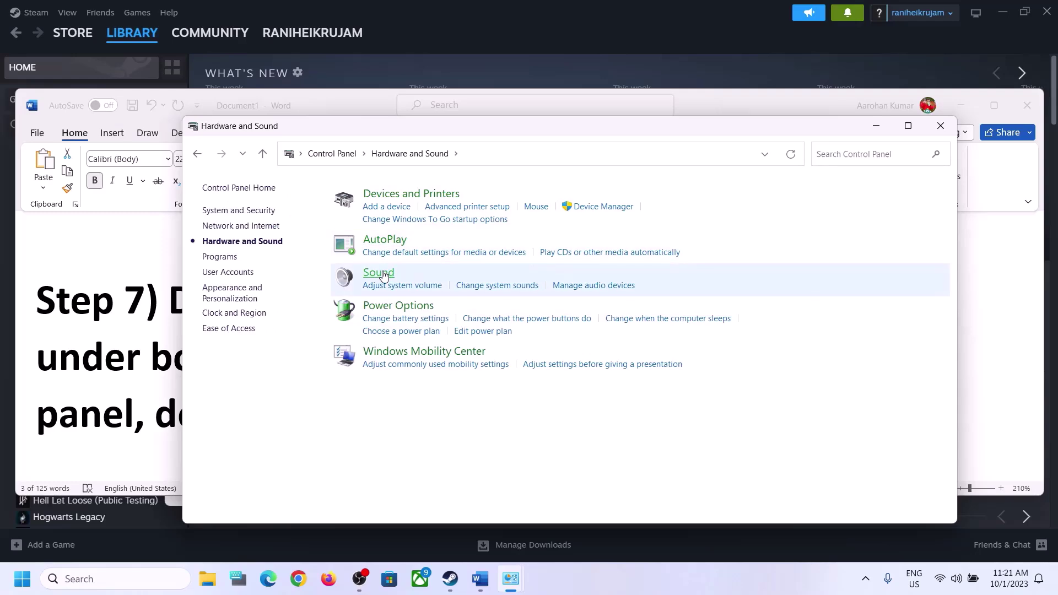
{"action": "left_click_drag", "start_coordinate": [231, 59], "coordinate": [605, 113]}
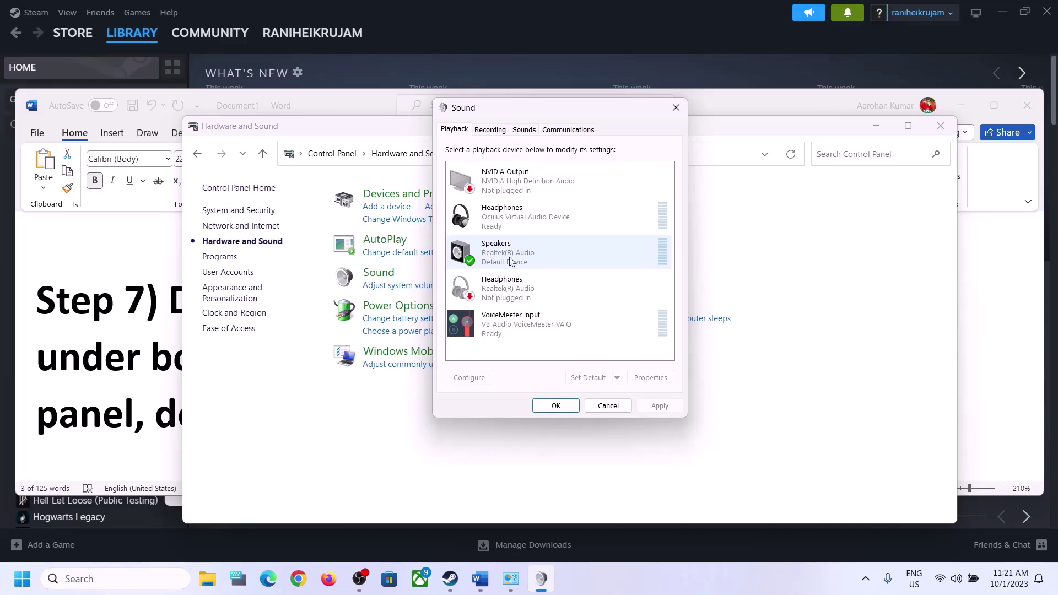
Disable the Oculus Virtual Audio Device headphones and the Realtek(R) Audio headphones in the playback device list.
{"action": "left_click", "coordinate": [523, 220]}
{"action": "right_click", "coordinate": [523, 220]}
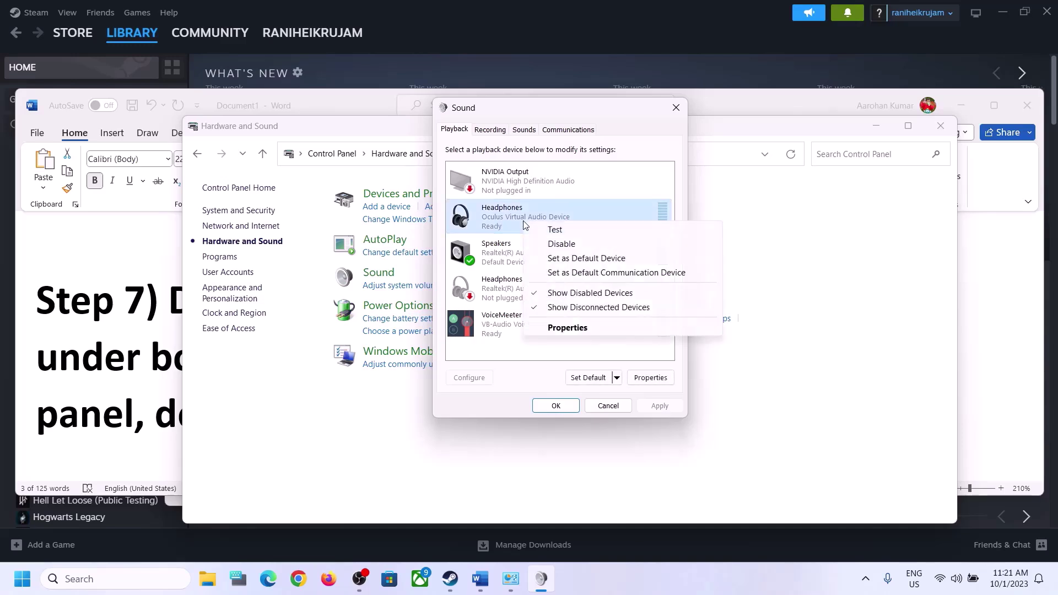
{"action": "left_click", "coordinate": [560, 245]}
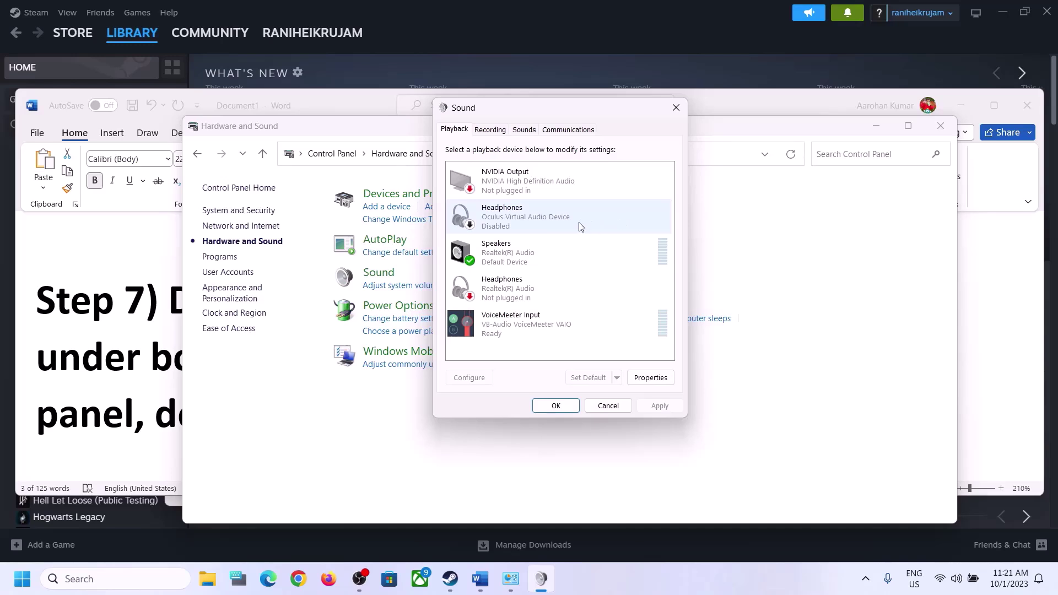
{"action": "left_click", "coordinate": [497, 302]}
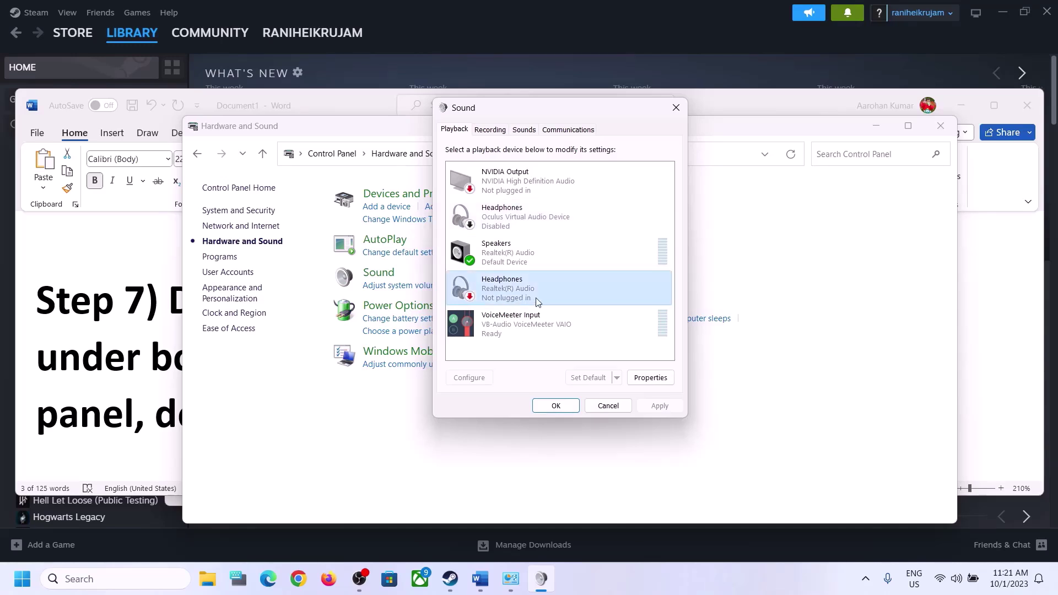
{"action": "right_click", "coordinate": [512, 294]}
{"action": "left_click", "coordinate": [560, 318]}
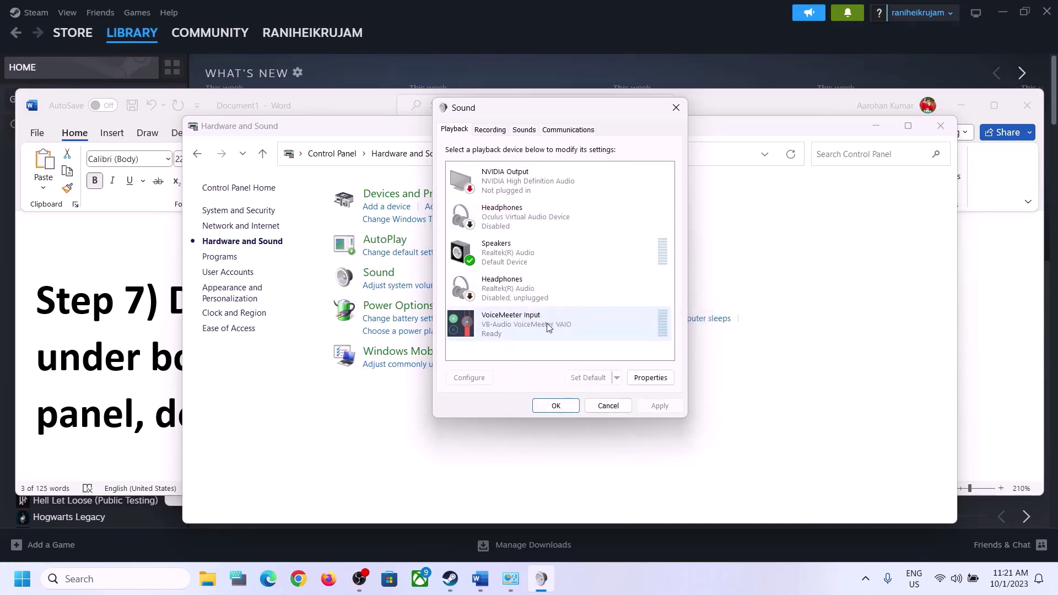
Disable the VoiceMeeter Input and NVIDIA Output playback devices.
{"action": "left_click", "coordinate": [512, 330]}
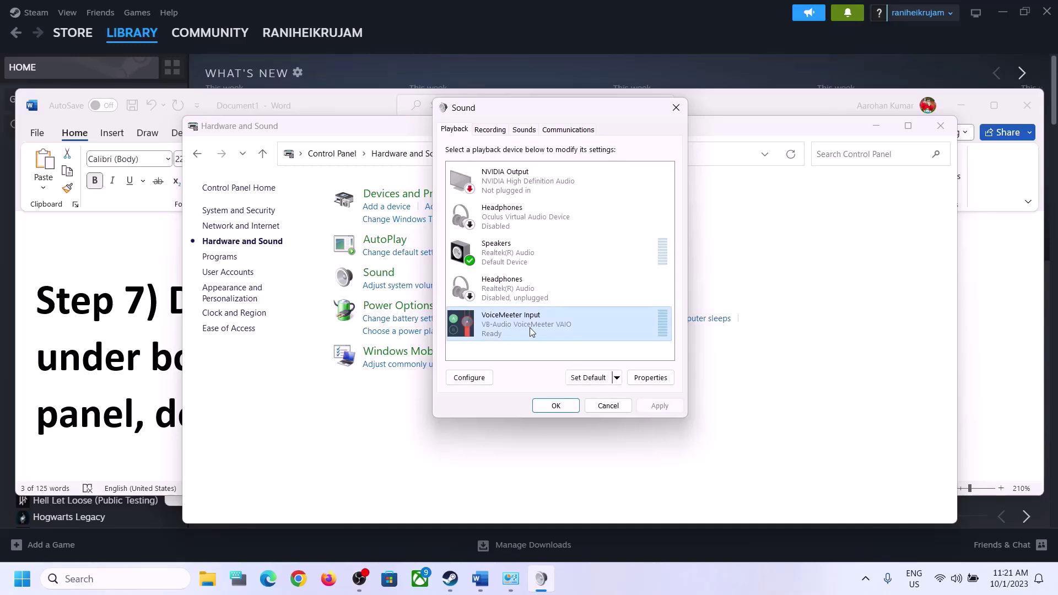
{"action": "right_click", "coordinate": [530, 329]}
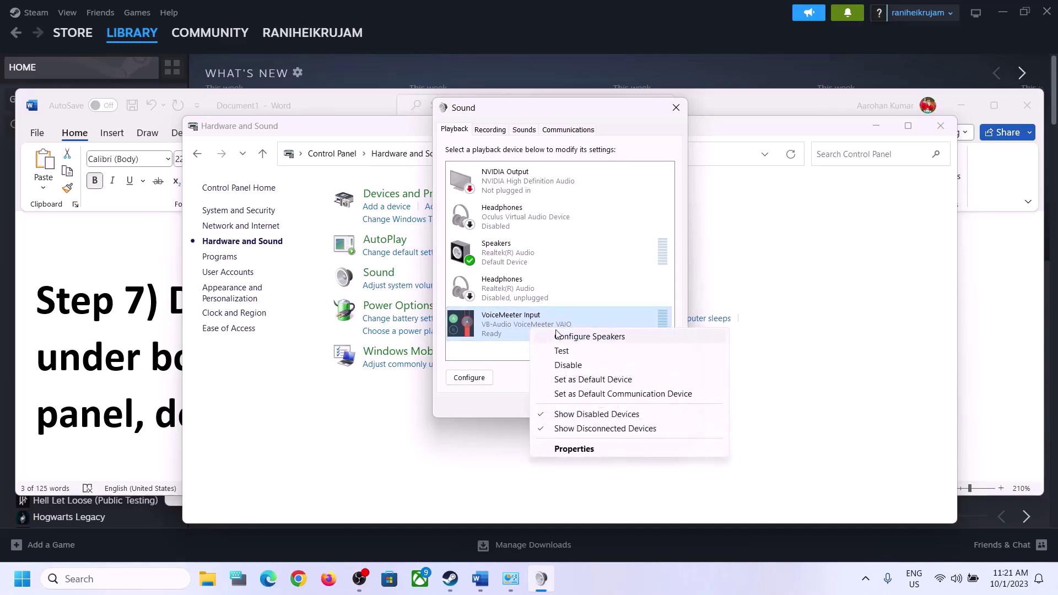
{"action": "left_click", "coordinate": [568, 366]}
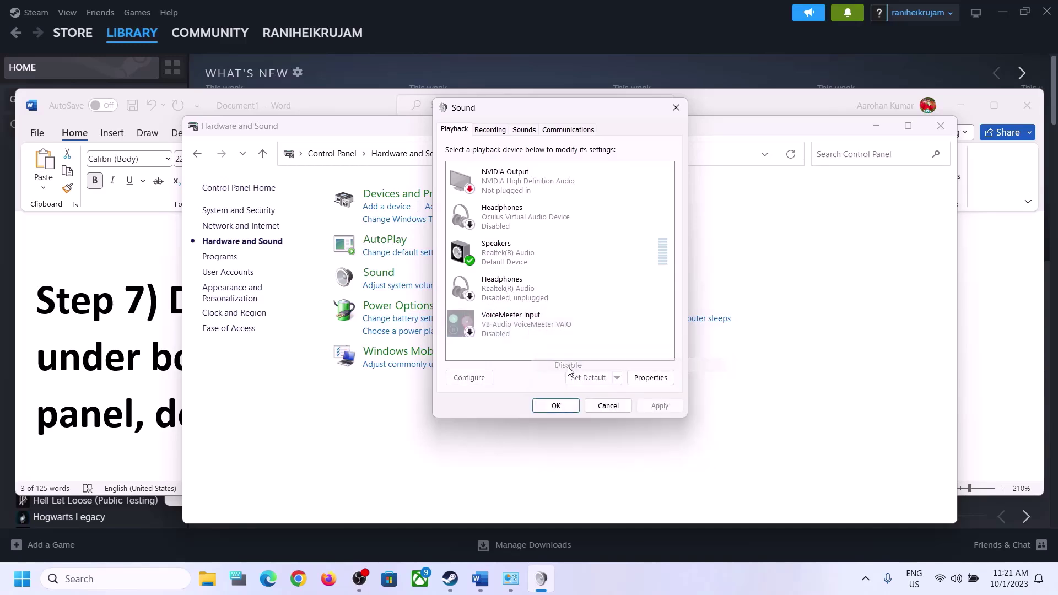
{"action": "left_click", "coordinate": [505, 259]}
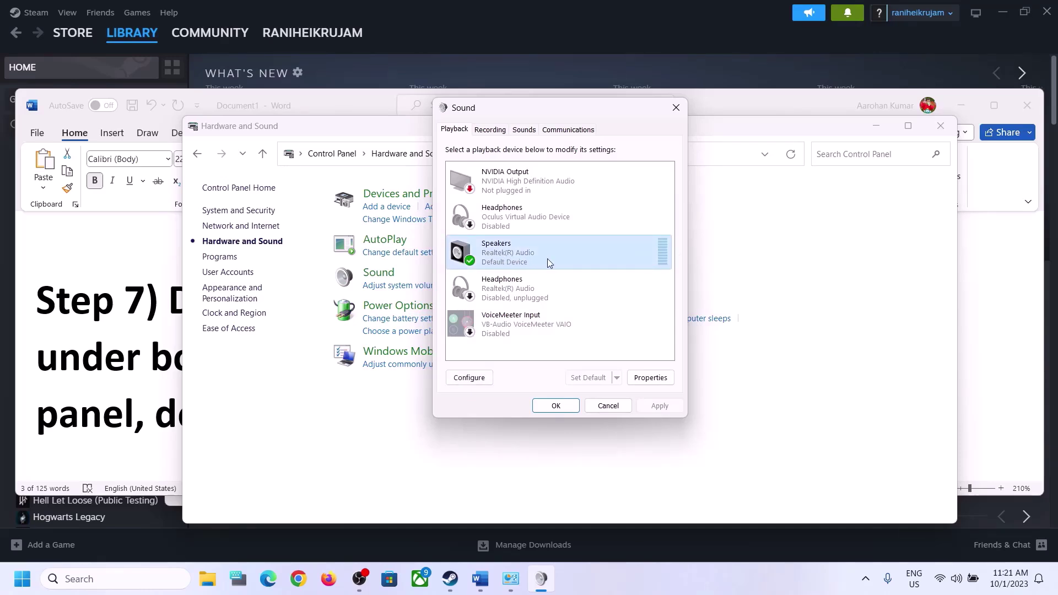
{"action": "left_click", "coordinate": [531, 180]}
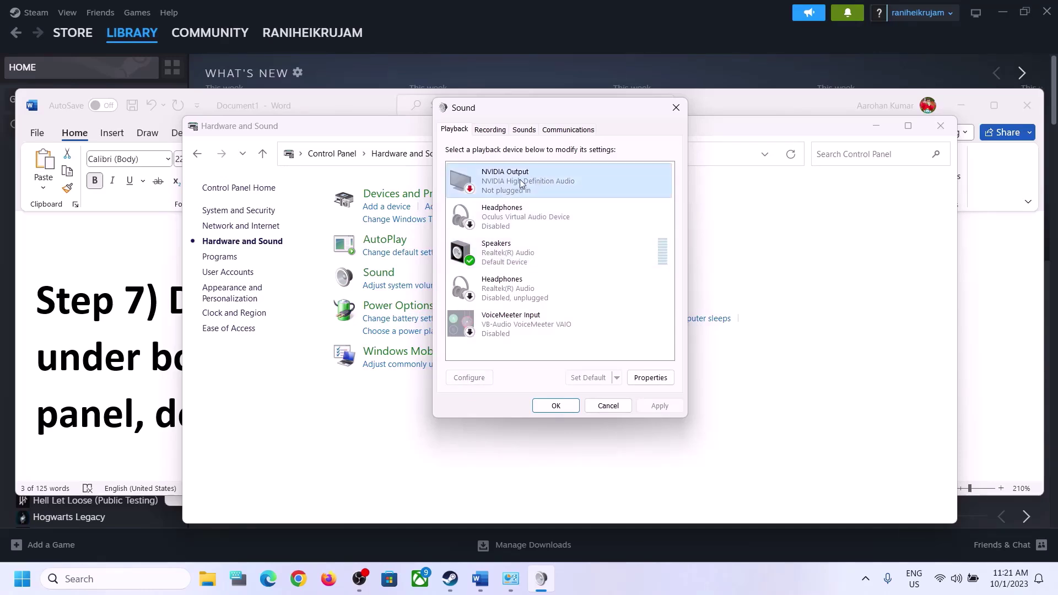
{"action": "right_click", "coordinate": [519, 184]}
{"action": "left_click", "coordinate": [559, 202]}
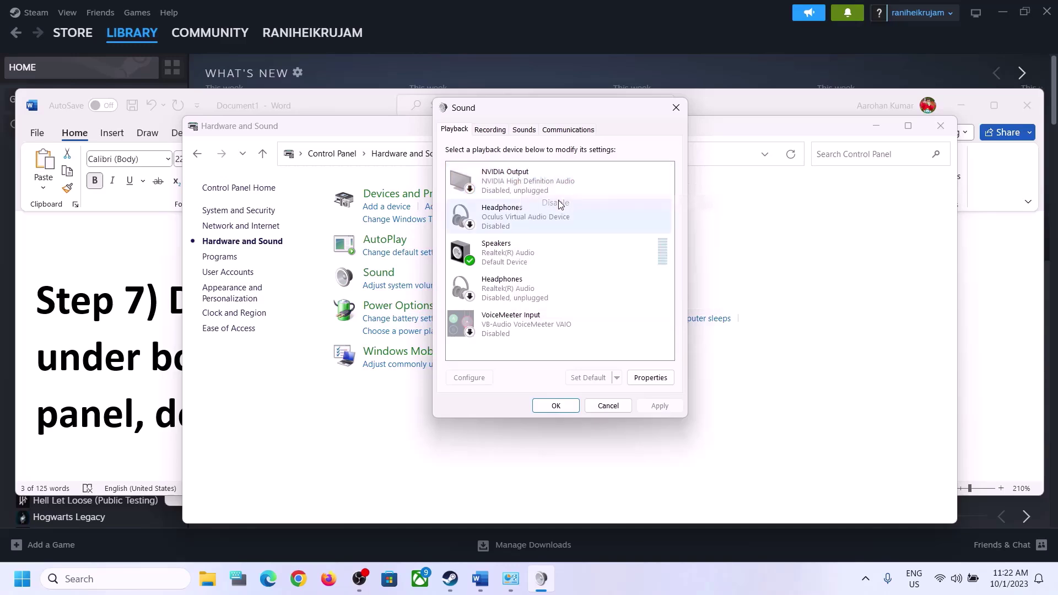
Check the available options for the default Realtek Speakers and close the Sound dialog.
{"action": "left_click", "coordinate": [503, 265]}
{"action": "right_click", "coordinate": [514, 257]}
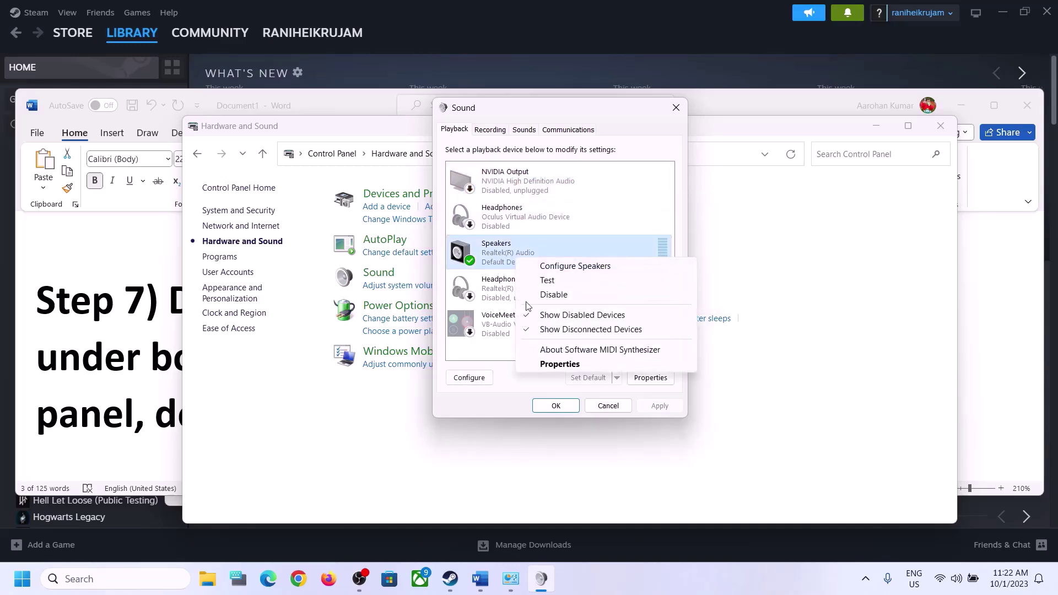
{"action": "left_click", "coordinate": [495, 258]}
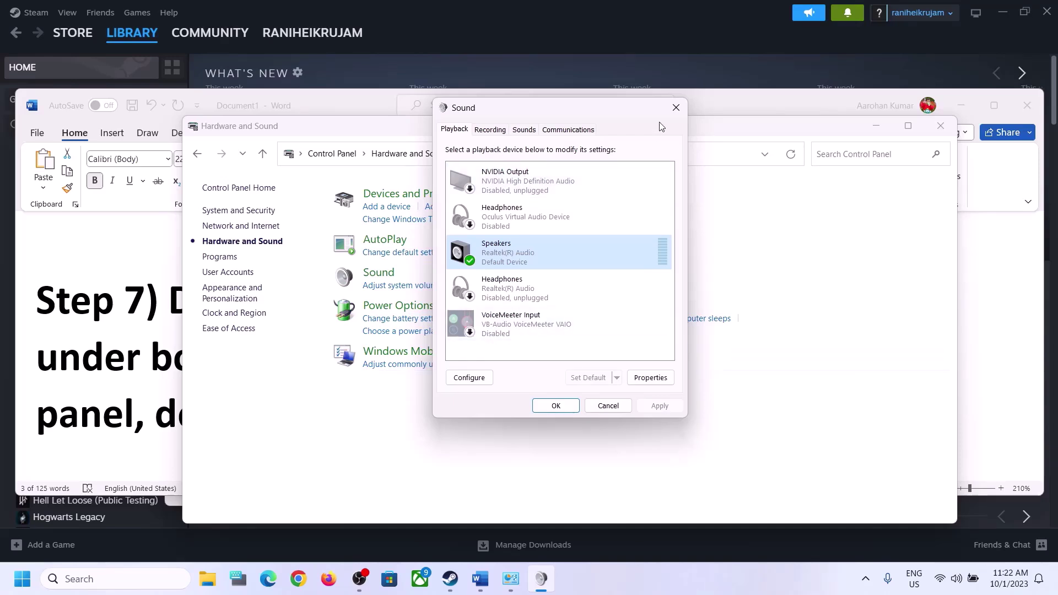
{"action": "left_click", "coordinate": [676, 108]}
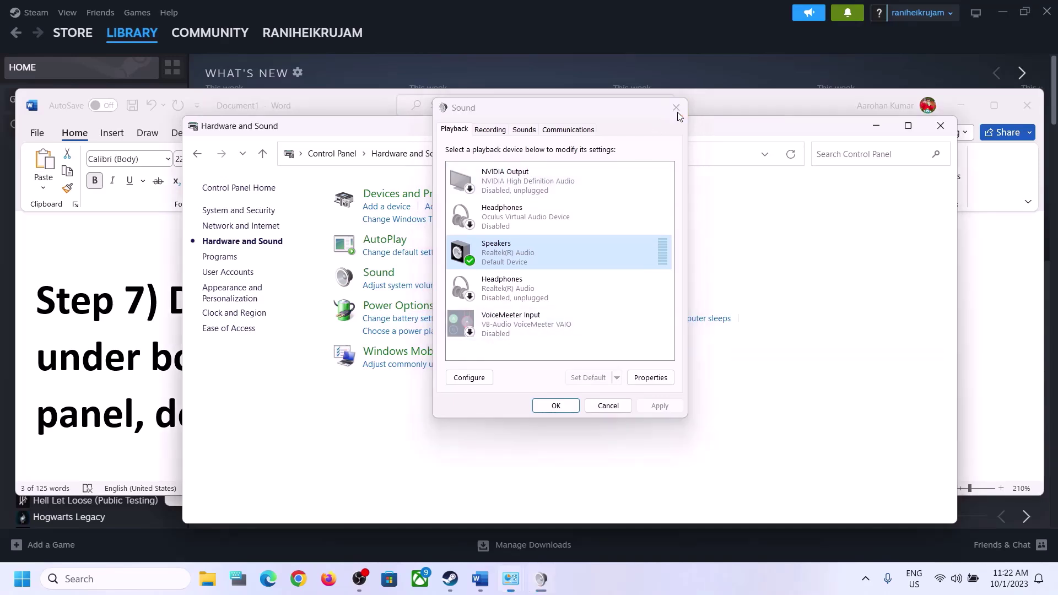
Open Device Manager, move its window to mid-screen and expand the Sound, video and game controllers category.
{"action": "right_click", "coordinate": [28, 589]}
{"action": "left_click", "coordinate": [64, 273]}
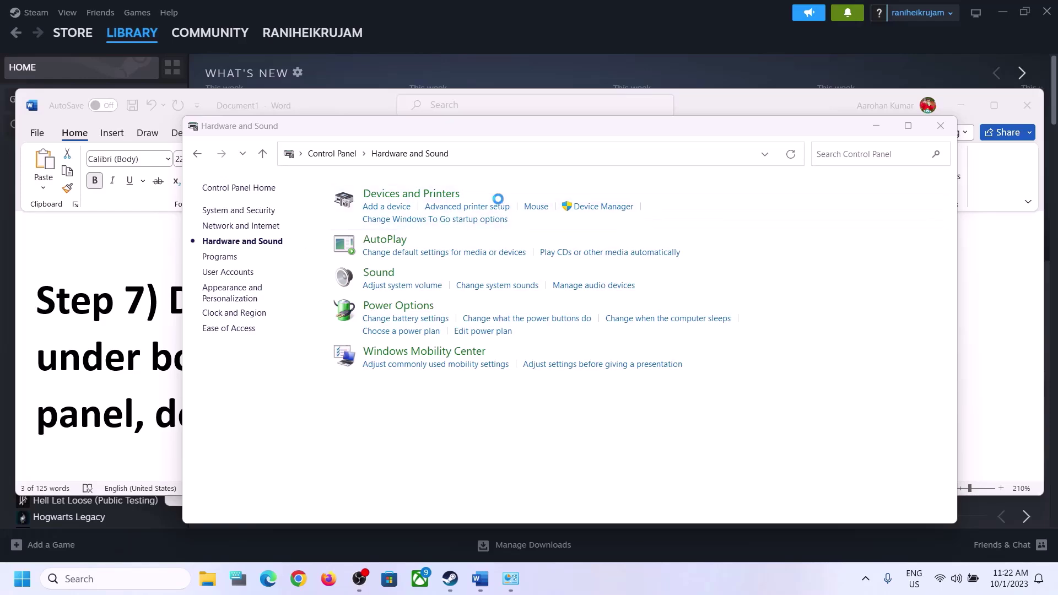
{"action": "left_click_drag", "start_coordinate": [421, 47], "coordinate": [736, 91]}
{"action": "scroll", "coordinate": [527, 362], "scroll_direction": "down", "scroll_amount": 1}
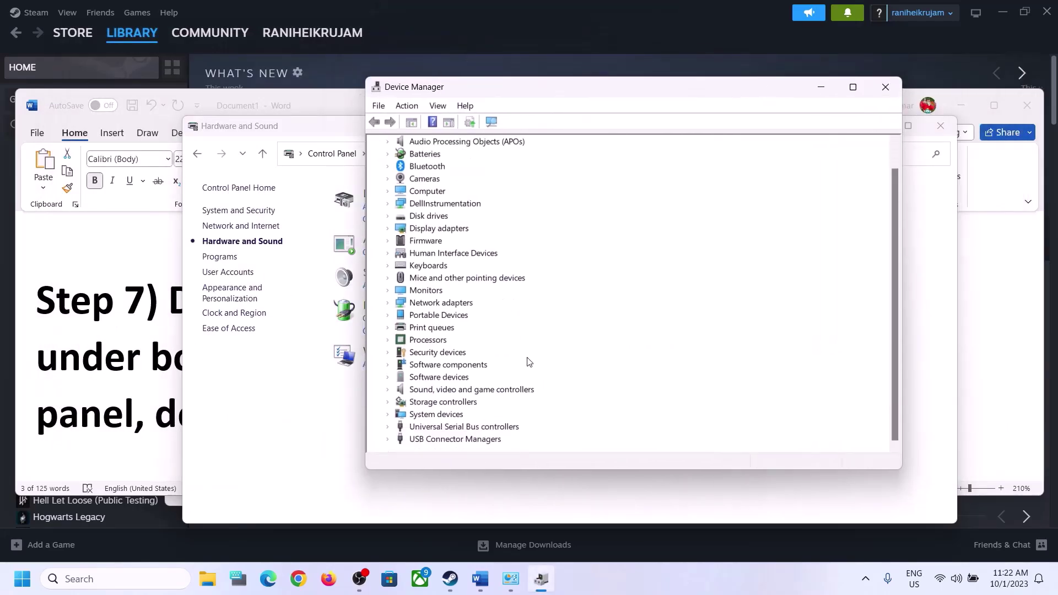
{"action": "left_click", "coordinate": [471, 391]}
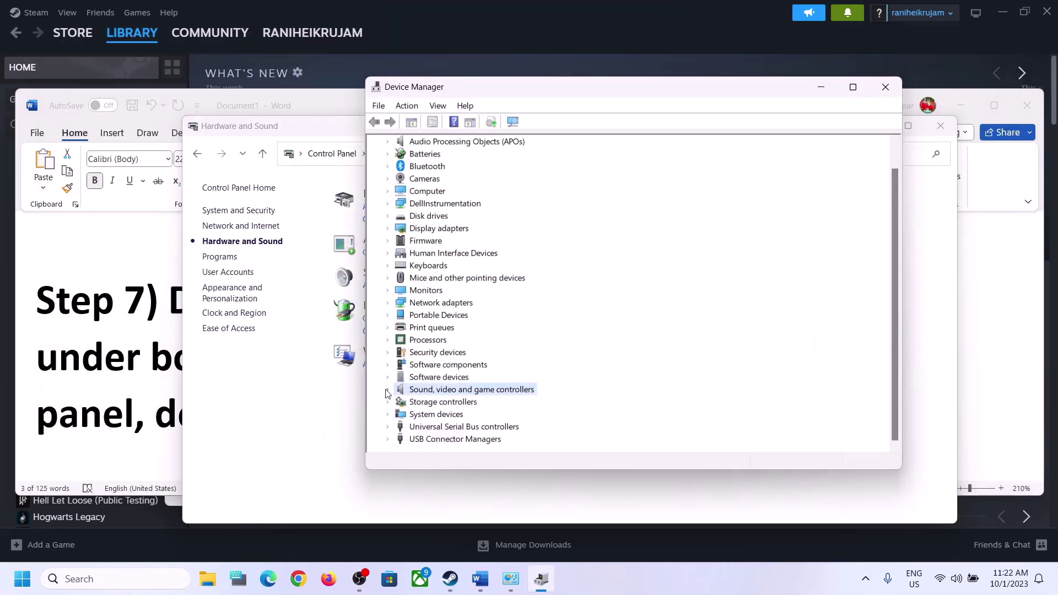
{"action": "left_click", "coordinate": [387, 390]}
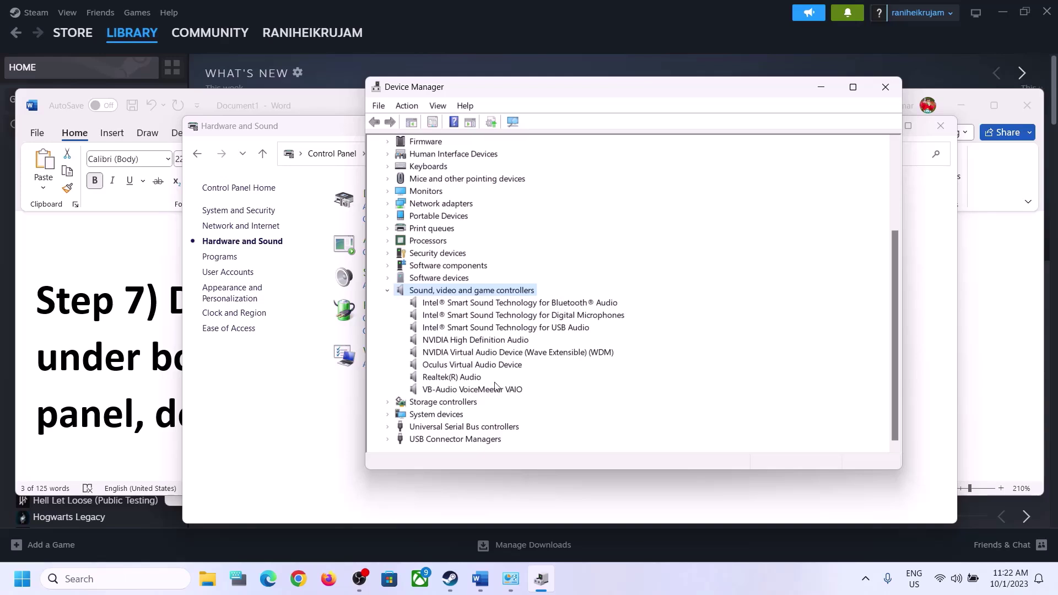
Disable the VB-Audio VoiceMeeter VAIO device in Device Manager.
{"action": "left_click", "coordinate": [448, 378]}
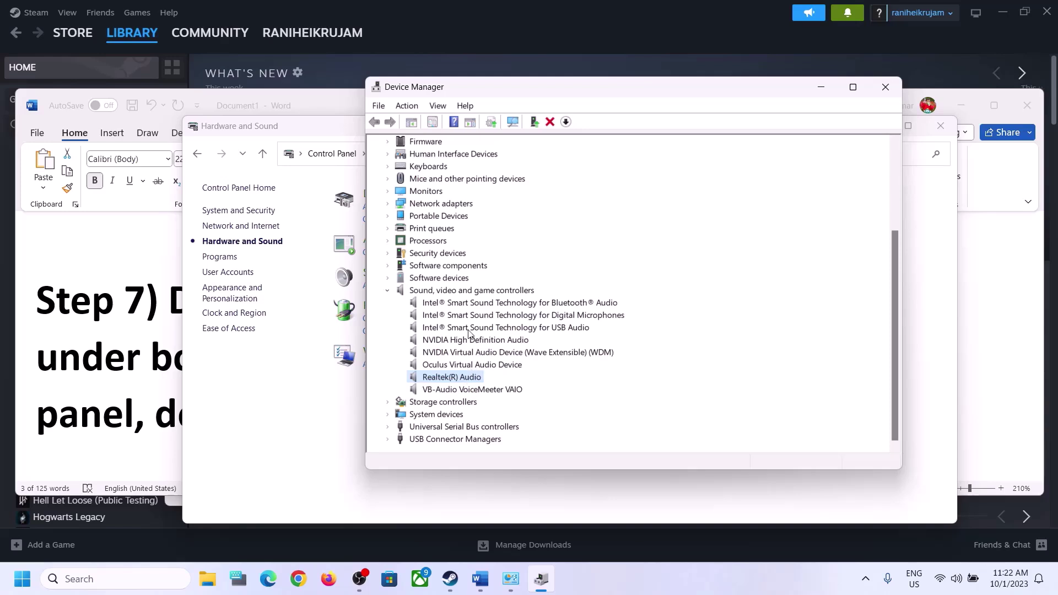
{"action": "left_click", "coordinate": [458, 390]}
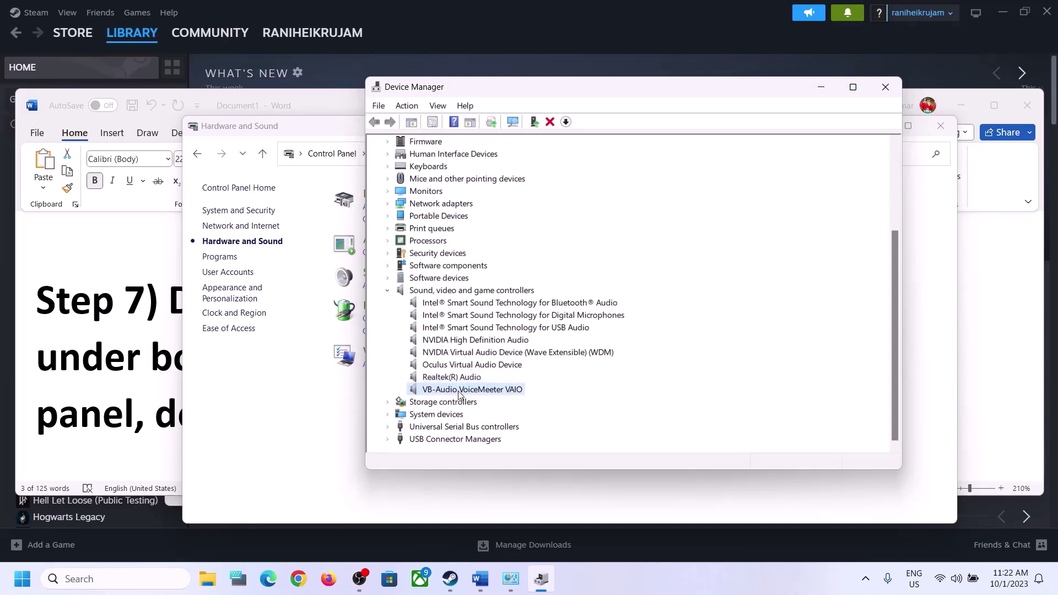
{"action": "right_click", "coordinate": [488, 396]}
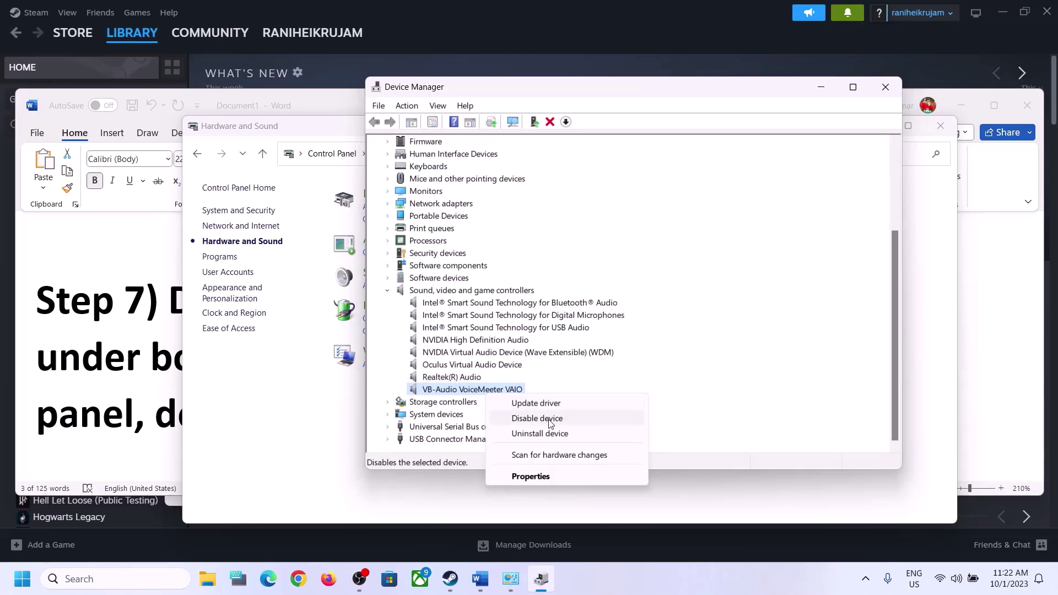
{"action": "left_click", "coordinate": [548, 421]}
{"action": "left_click", "coordinate": [562, 306]}
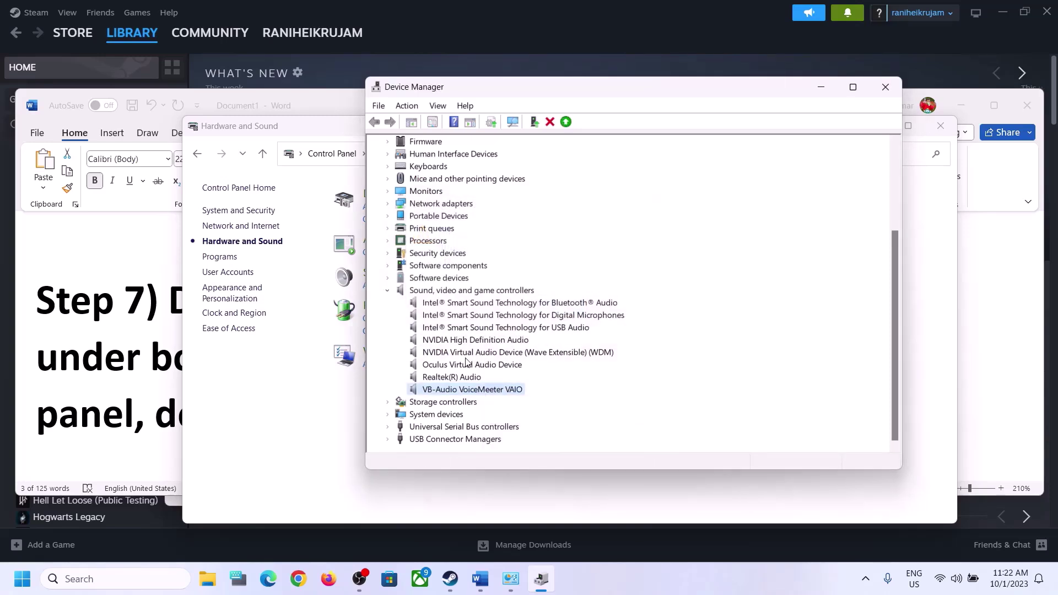
Disable the Oculus Virtual Audio Device under the sound controllers in Device Manager.
{"action": "left_click", "coordinate": [457, 419]}
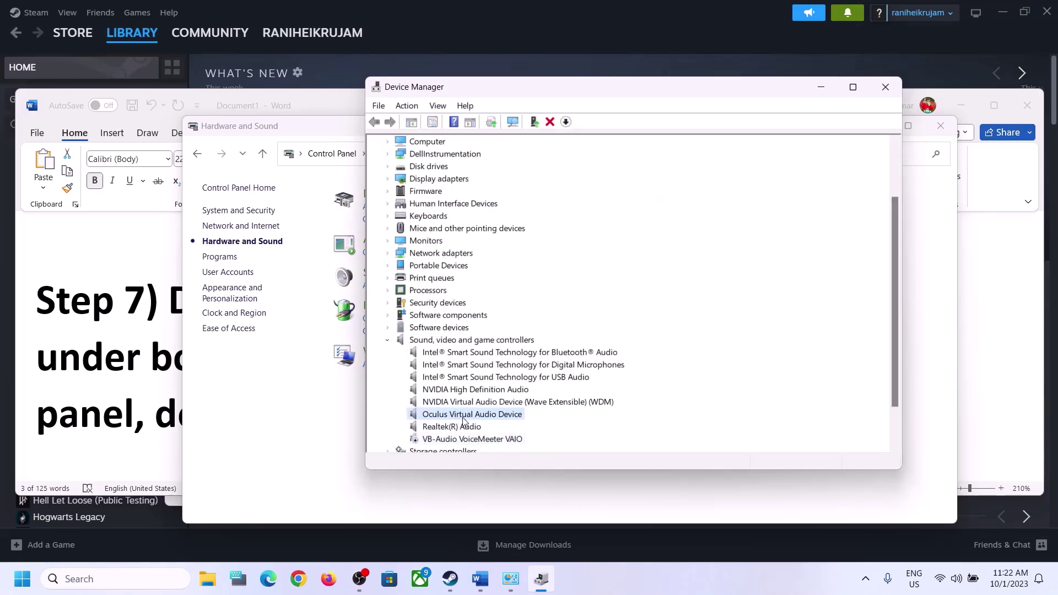
{"action": "right_click", "coordinate": [462, 420]}
{"action": "left_click", "coordinate": [514, 442]}
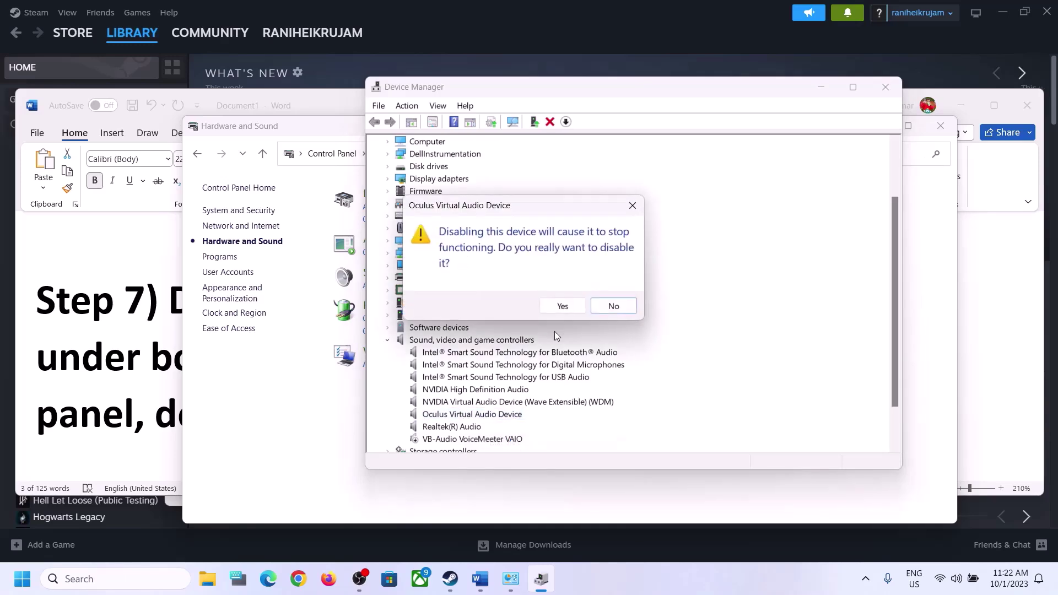
{"action": "left_click", "coordinate": [561, 306]}
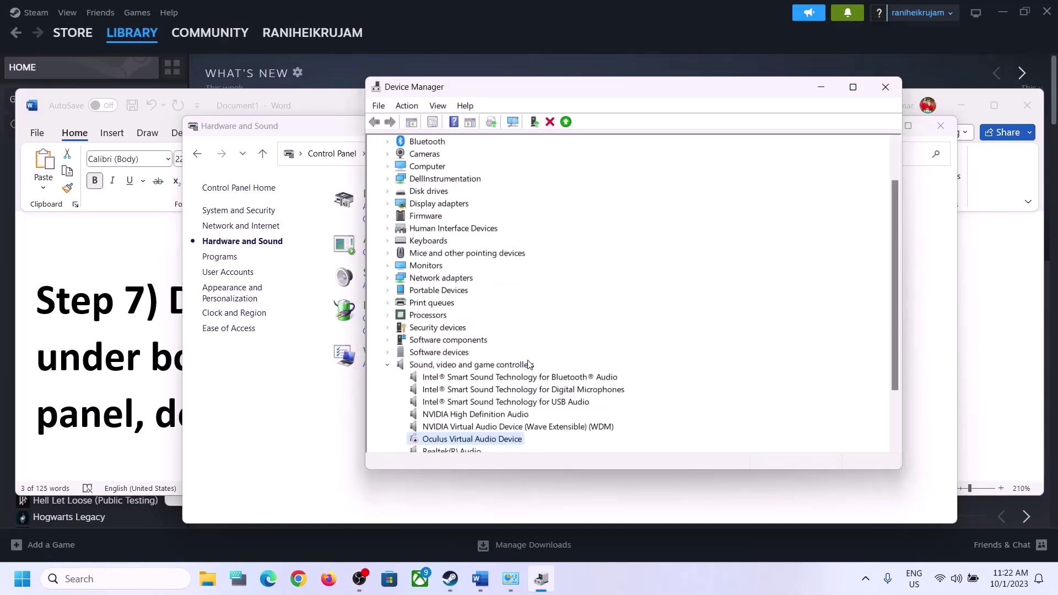
Disable the NVIDIA Virtual Audio Device (Wave Extensible) (WDM) in Device Manager.
{"action": "left_click", "coordinate": [472, 355]}
{"action": "right_click", "coordinate": [471, 356]}
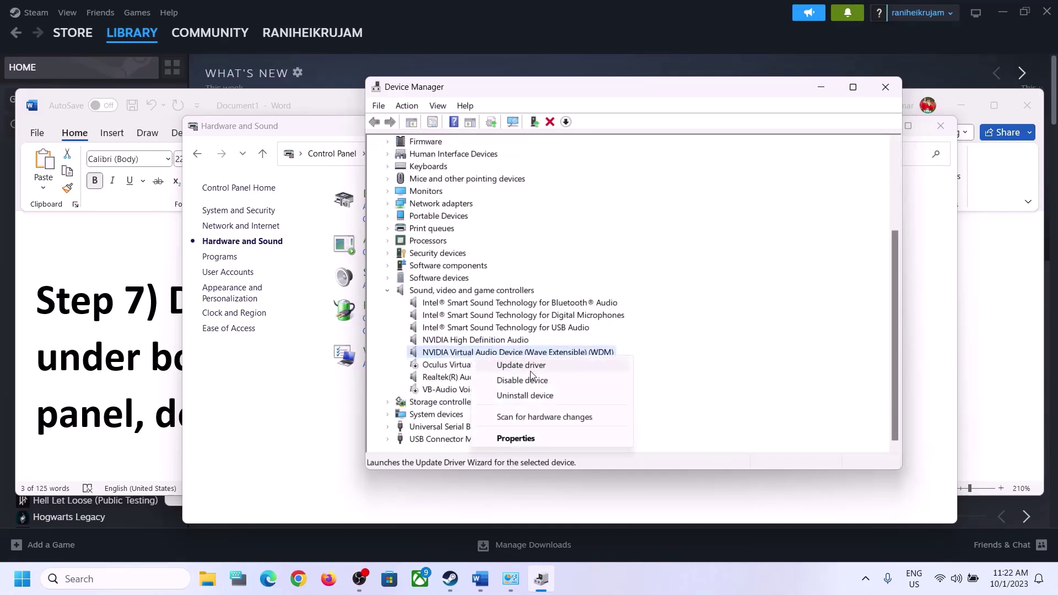
{"action": "left_click", "coordinate": [524, 378]}
{"action": "left_click", "coordinate": [562, 306]}
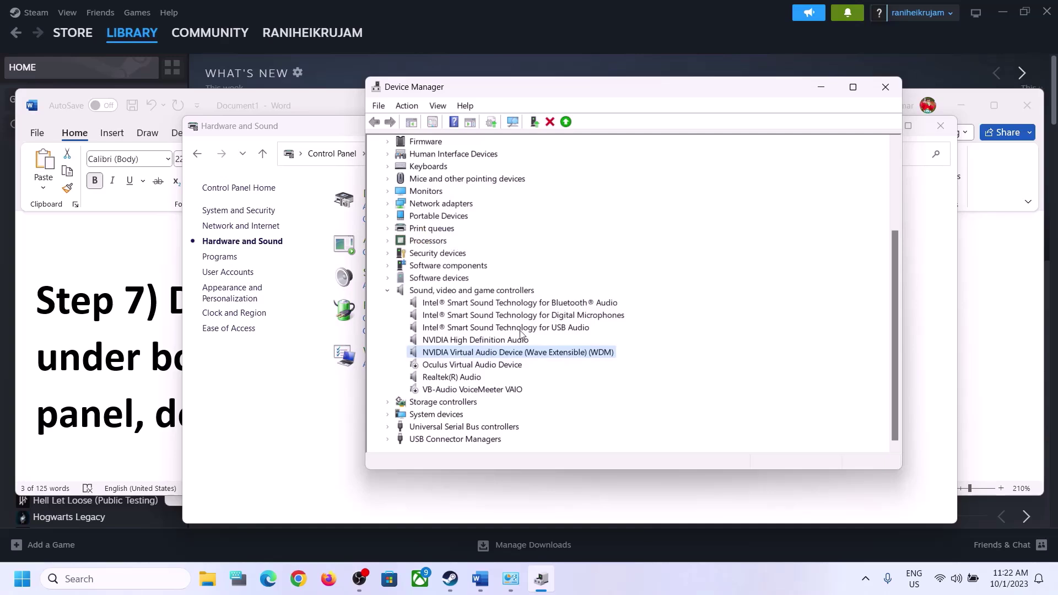
Disable the NVIDIA High Definition Audio device under the sound controllers, then close Device Manager.
{"action": "left_click", "coordinate": [456, 426]}
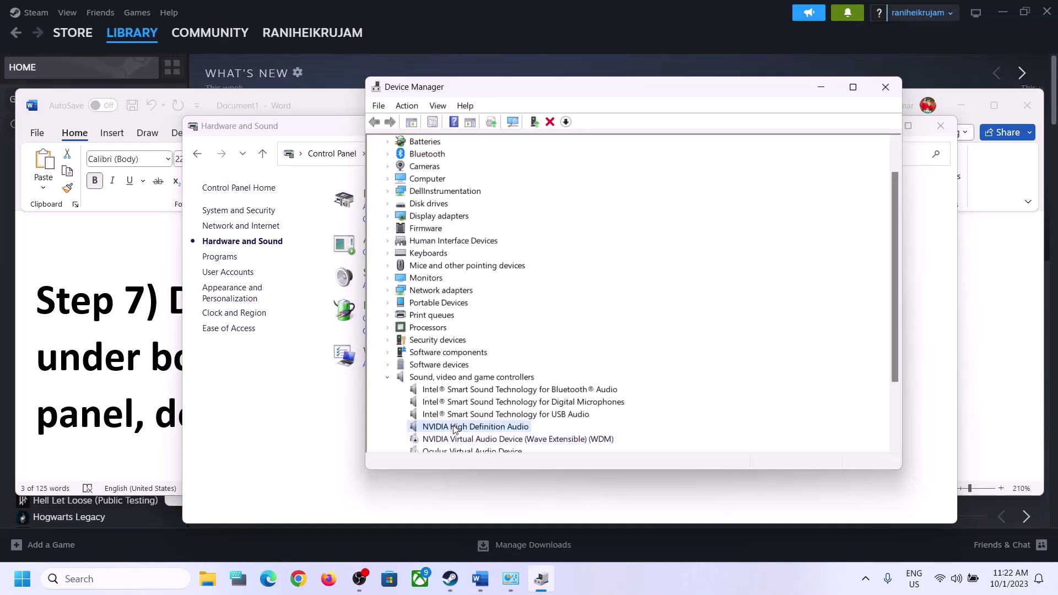
{"action": "right_click", "coordinate": [456, 427]}
{"action": "left_click", "coordinate": [513, 450]}
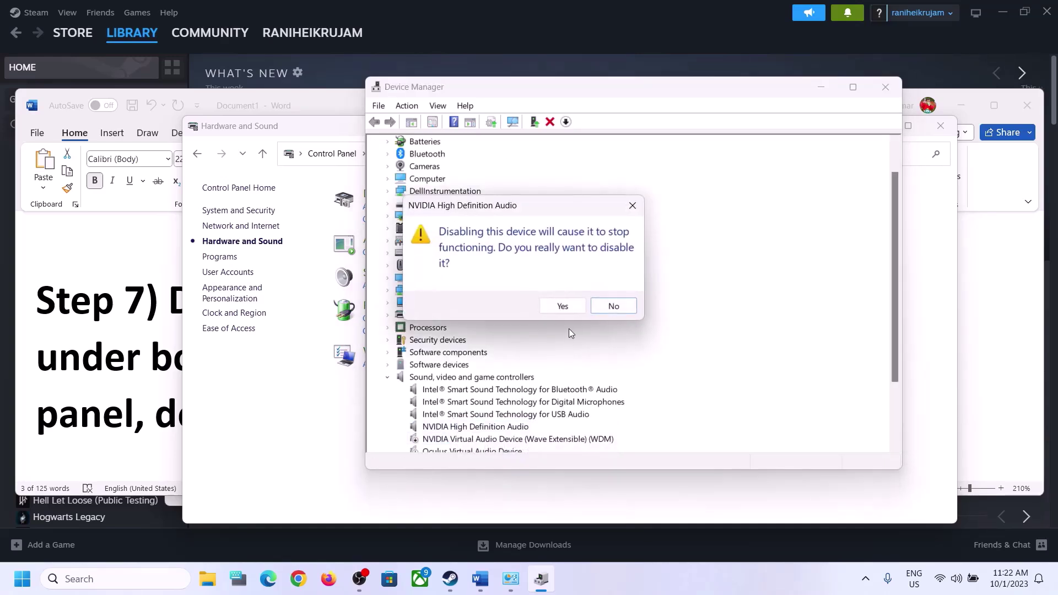
{"action": "left_click", "coordinate": [563, 307]}
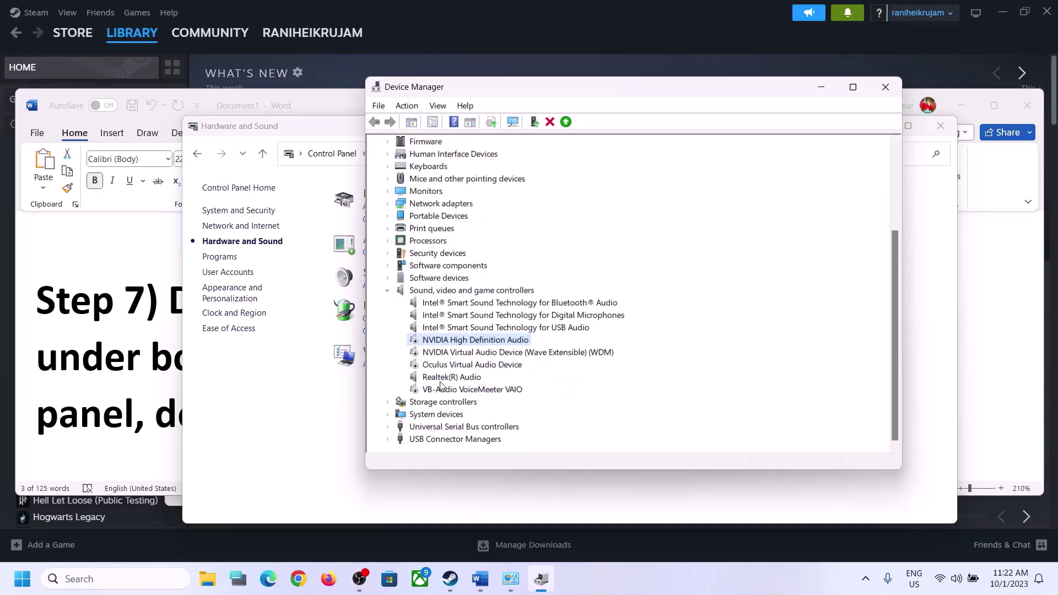
{"action": "left_click", "coordinate": [444, 379]}
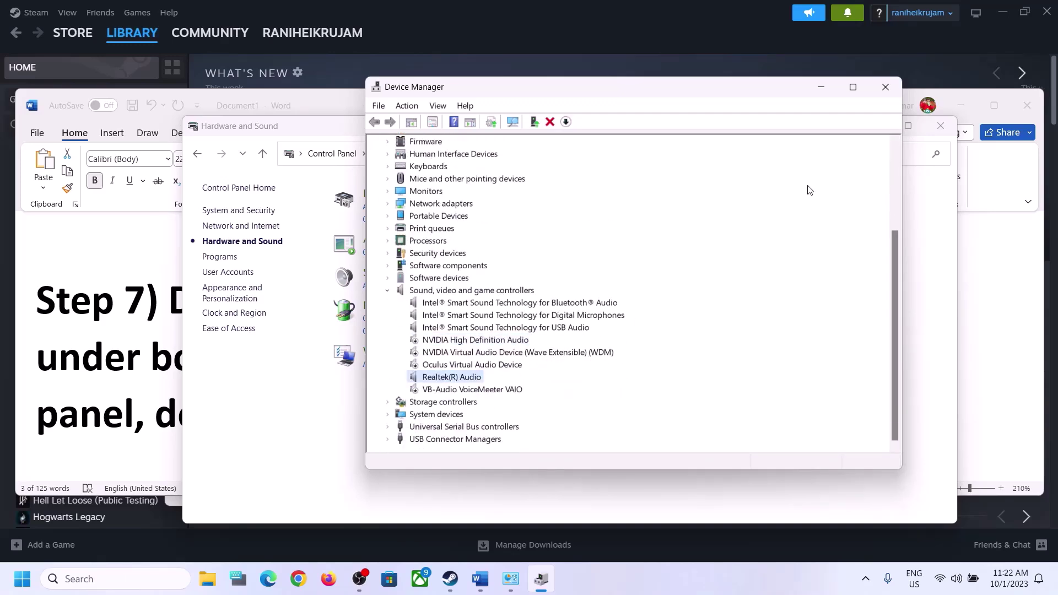
{"action": "left_click", "coordinate": [886, 87]}
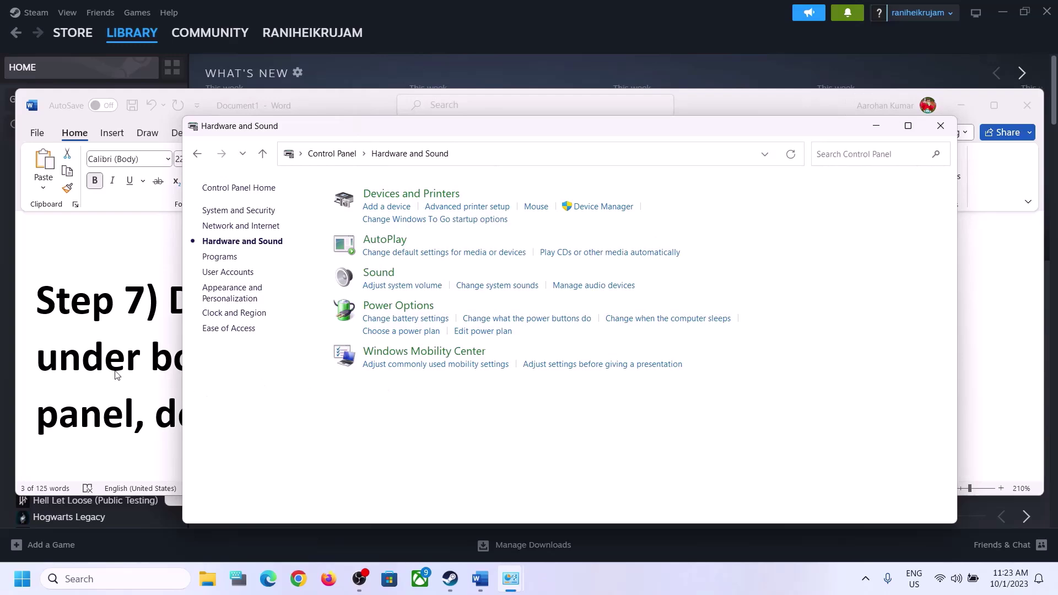
Go to Step 8, Uncheck Handsfree Telephony, in the Word document and copy the shell:::{A8A91A66-3A7D-4424-8D24-04E180695C7A} command.
{"action": "left_click", "coordinate": [115, 376]}
{"action": "scroll", "coordinate": [514, 371], "scroll_direction": "down", "scroll_amount": 3}
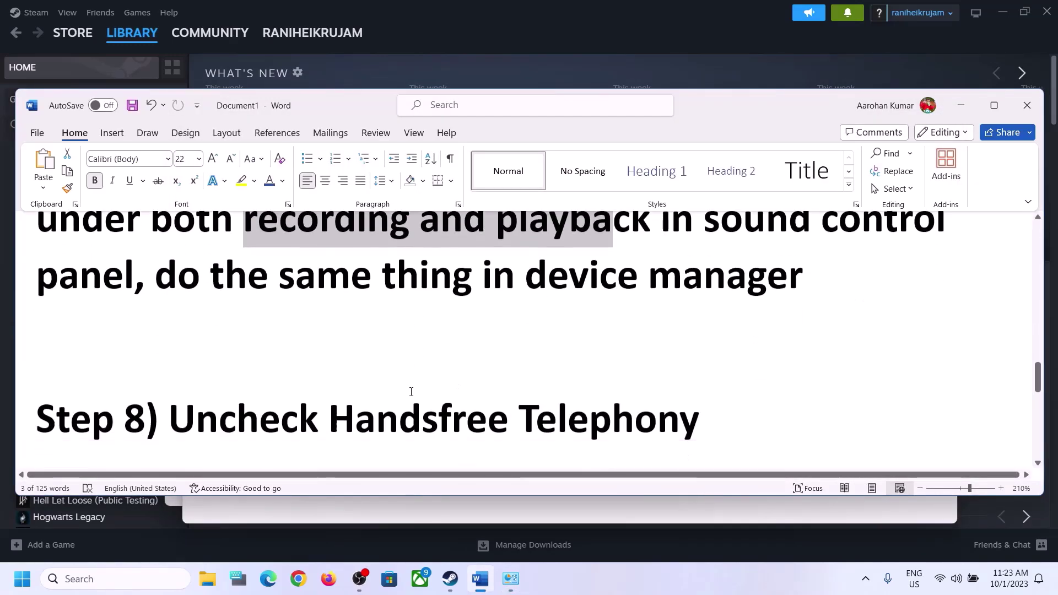
{"action": "scroll", "coordinate": [411, 391], "scroll_direction": "down", "scroll_amount": 2}
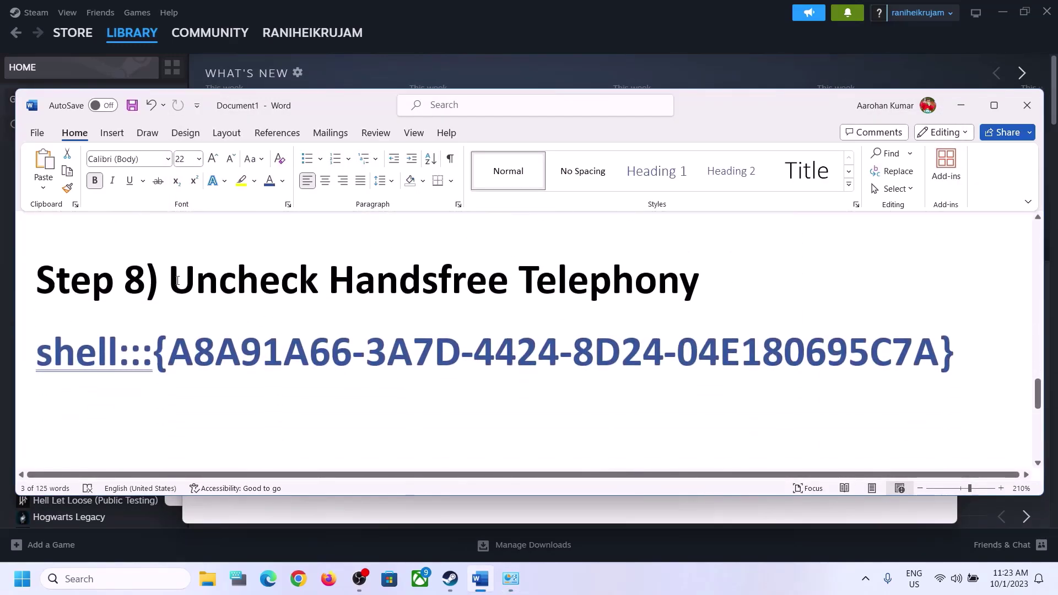
{"action": "left_click_drag", "start_coordinate": [177, 281], "coordinate": [698, 284]}
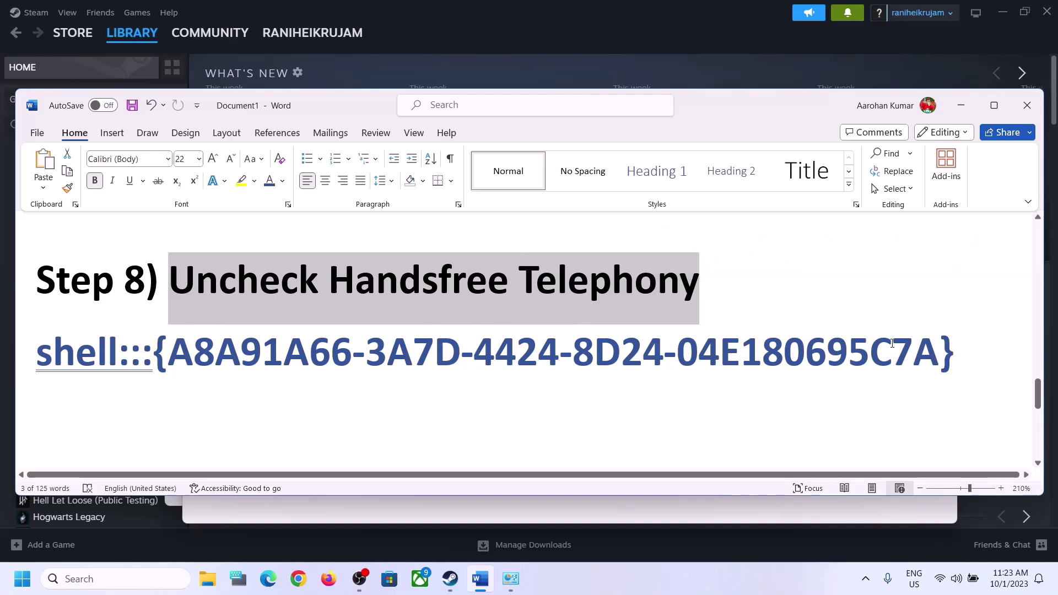
{"action": "left_click_drag", "start_coordinate": [978, 347], "coordinate": [101, 357]}
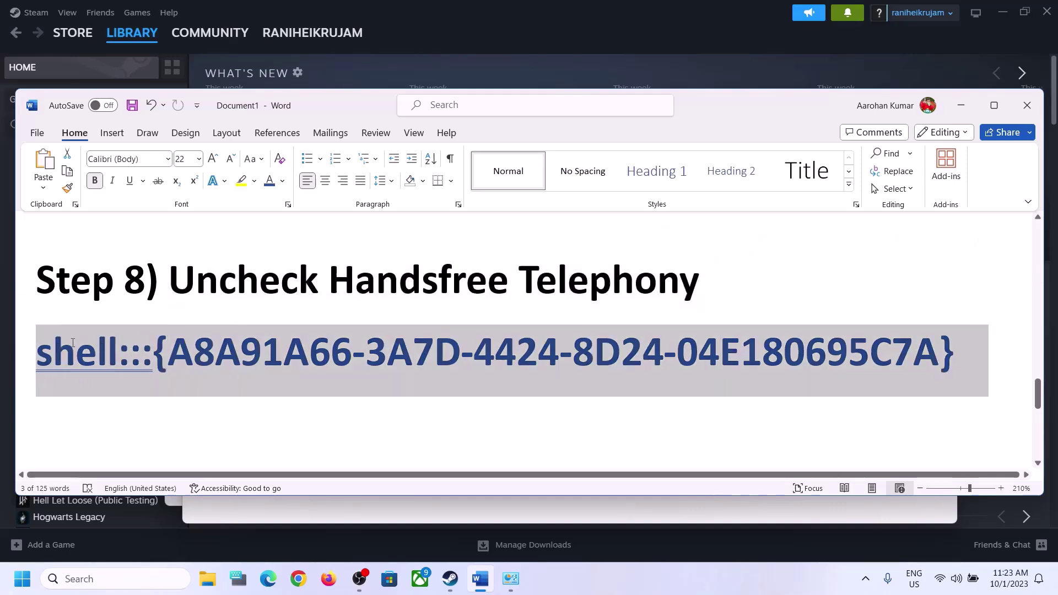
{"action": "right_click", "coordinate": [104, 357]}
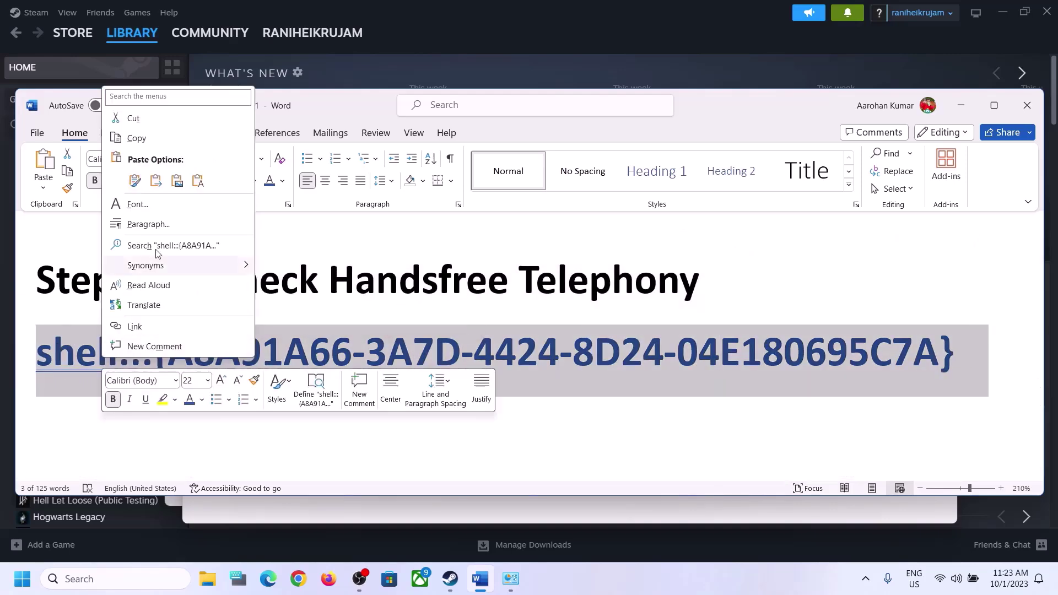
{"action": "left_click", "coordinate": [136, 138]}
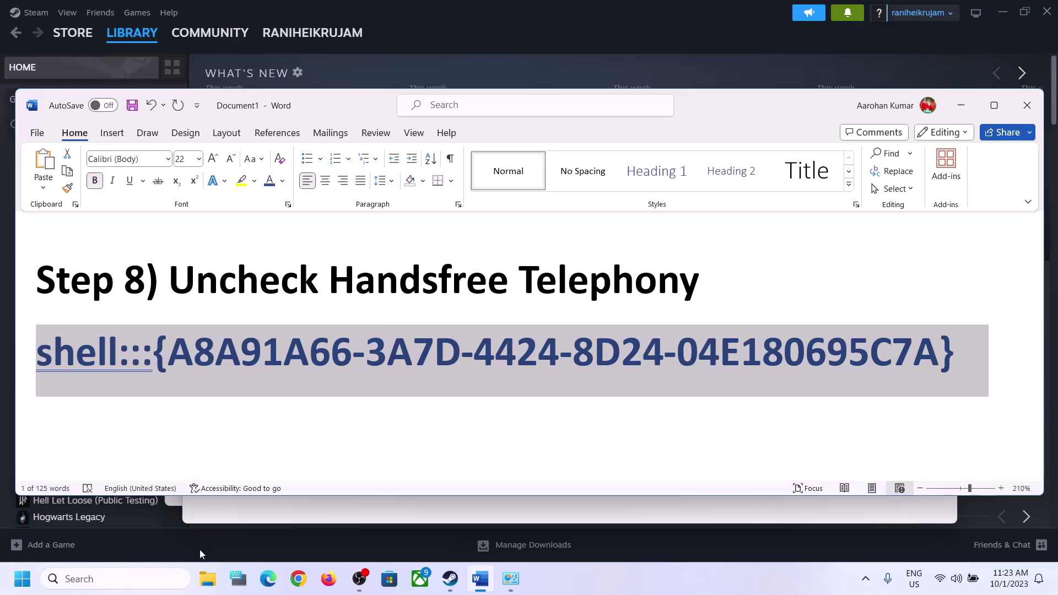
Launch the Run dialog and execute the copied shell:::{A8A91A66-3A7D-4424-8D24-04E180695C7A} command to open Devices and Printers.
{"action": "left_click", "coordinate": [145, 576]}
{"action": "type", "text": "run"}
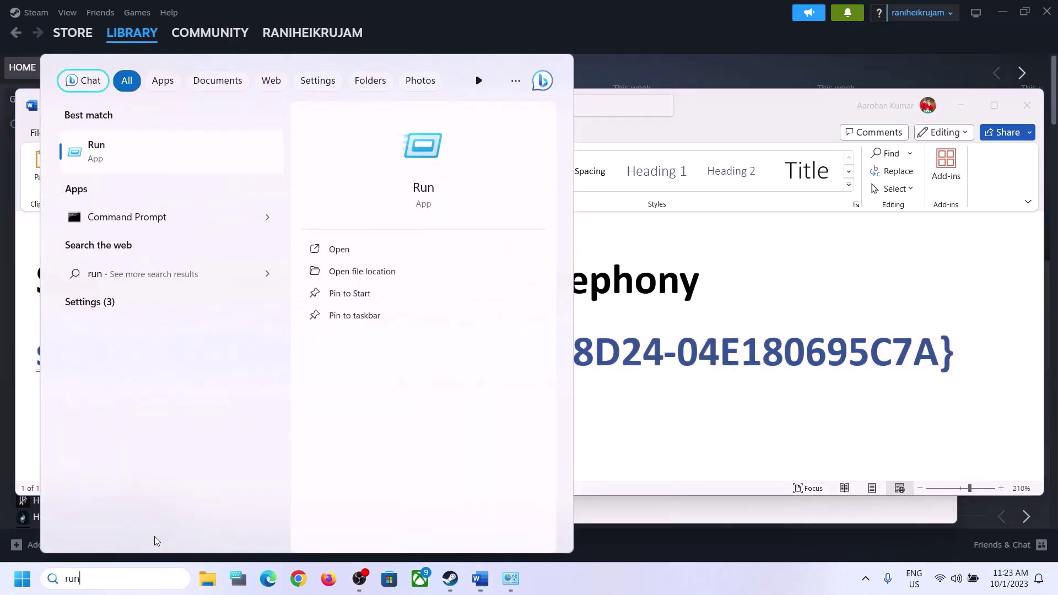
{"action": "left_click", "coordinate": [110, 159]}
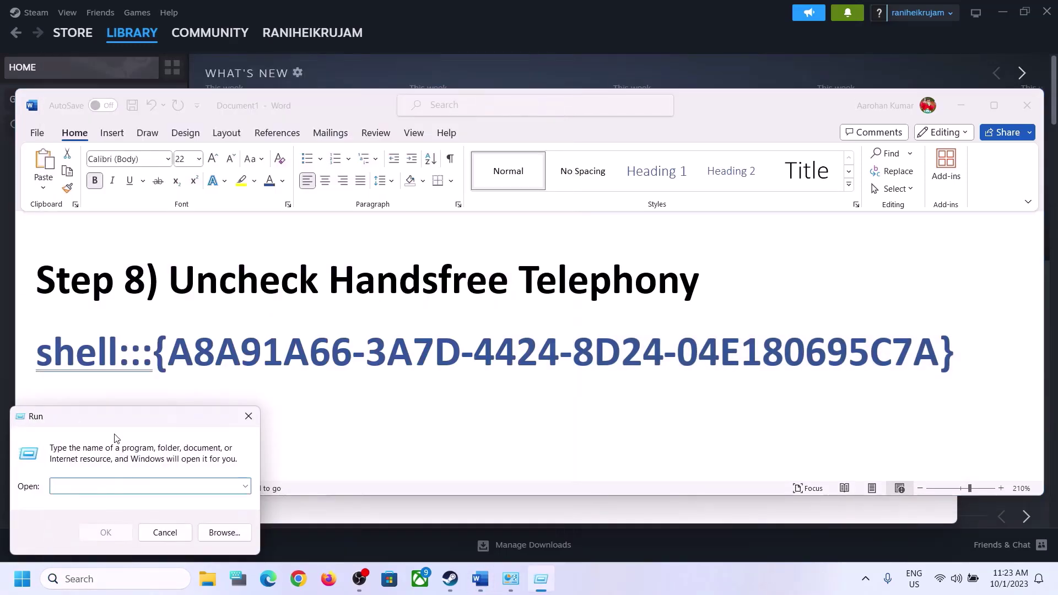
{"action": "key", "text": "ctrl+v"}
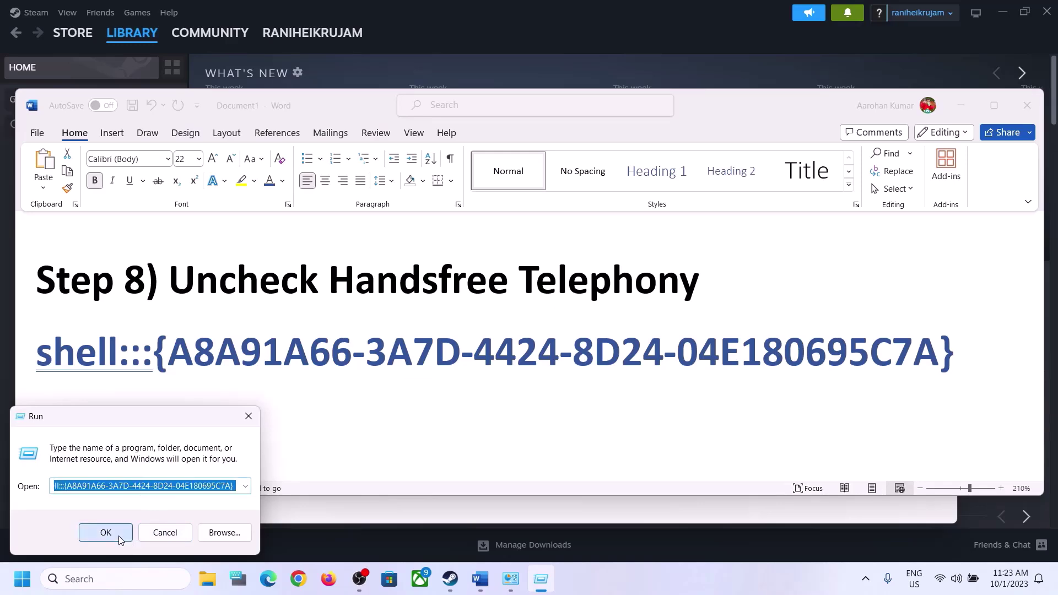
{"action": "left_click", "coordinate": [118, 536]}
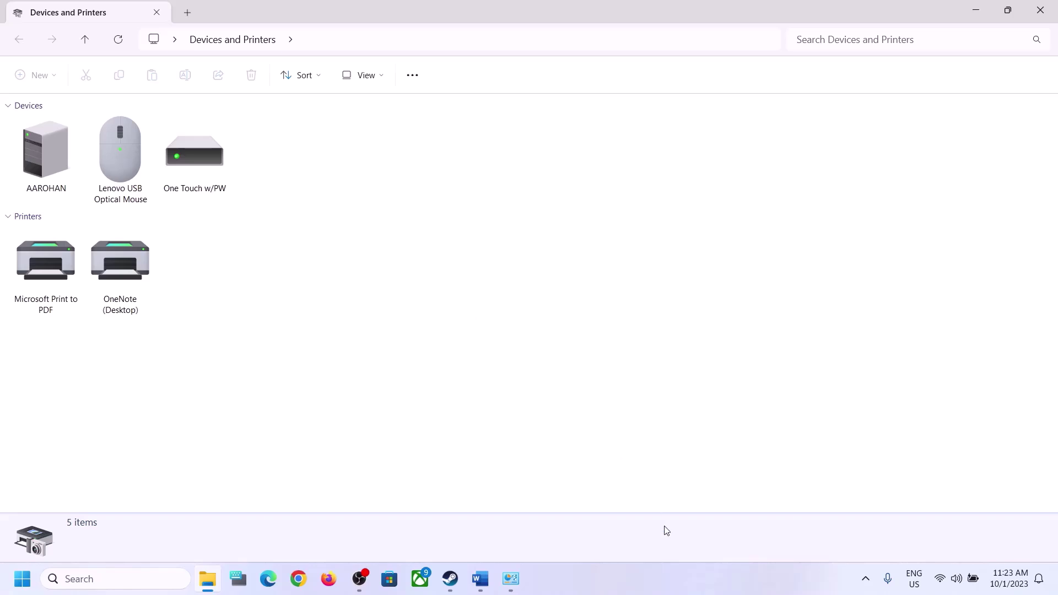
{"action": "left_click", "coordinate": [683, 586]}
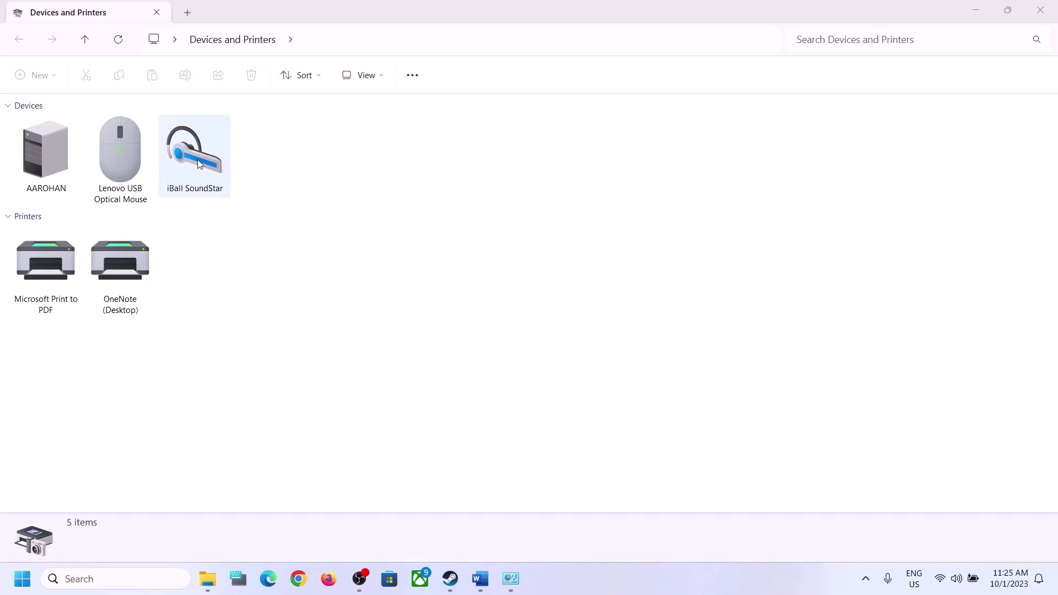
Turn off the Handsfree Telephony service in the iBall SoundStar headset's properties and save the change.
{"action": "right_click", "coordinate": [200, 164]}
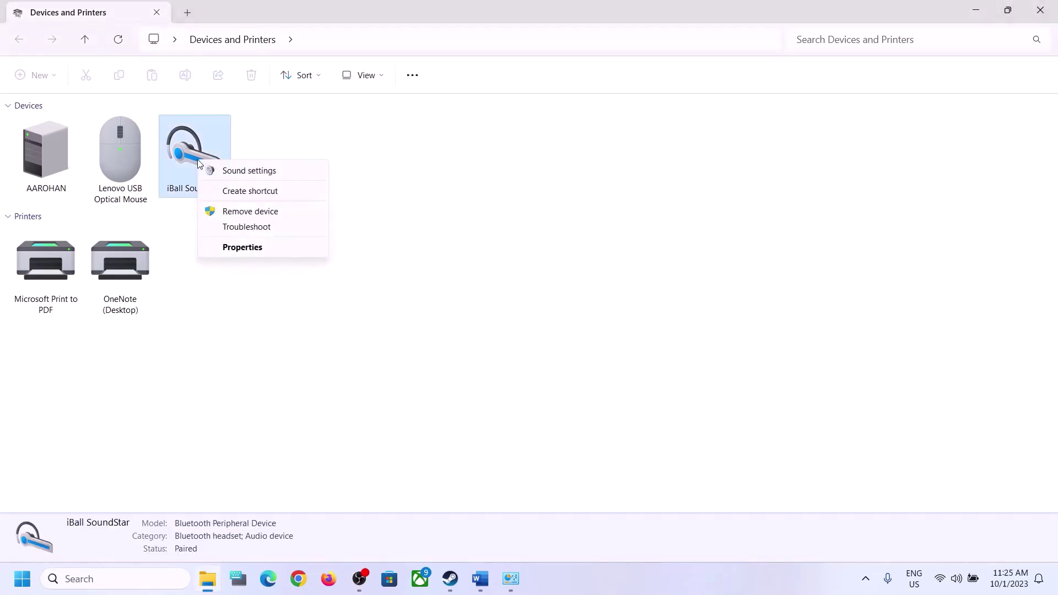
{"action": "left_click", "coordinate": [246, 247]}
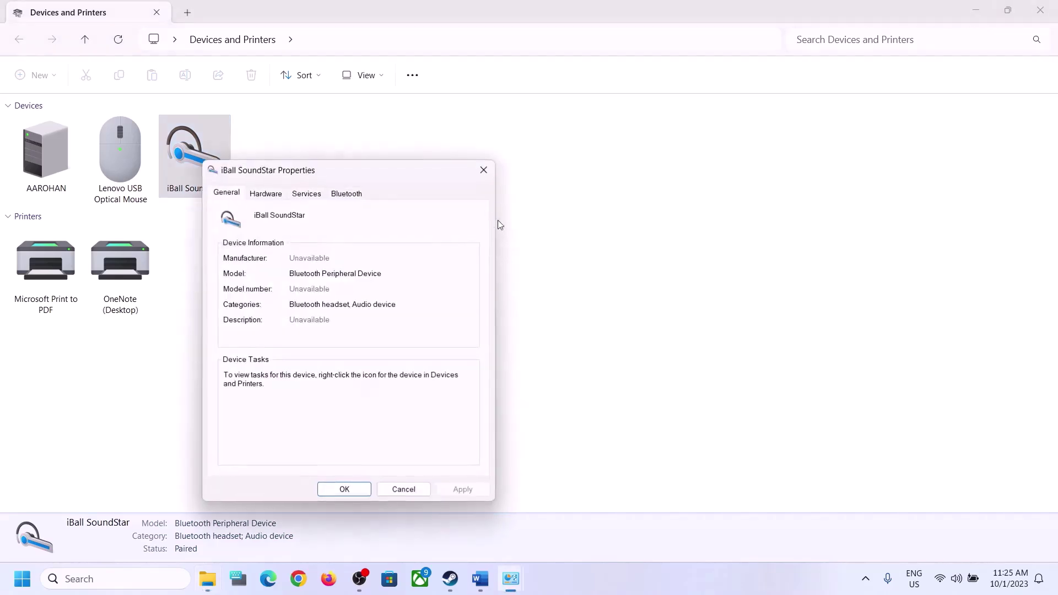
{"action": "left_click_drag", "start_coordinate": [389, 181], "coordinate": [557, 172]}
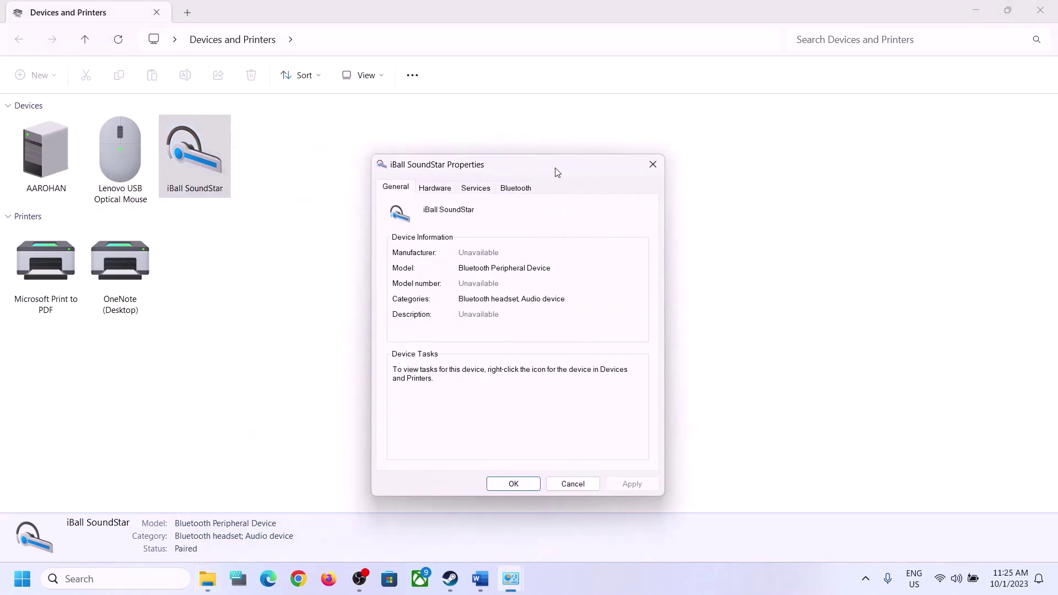
{"action": "left_click", "coordinate": [477, 189]}
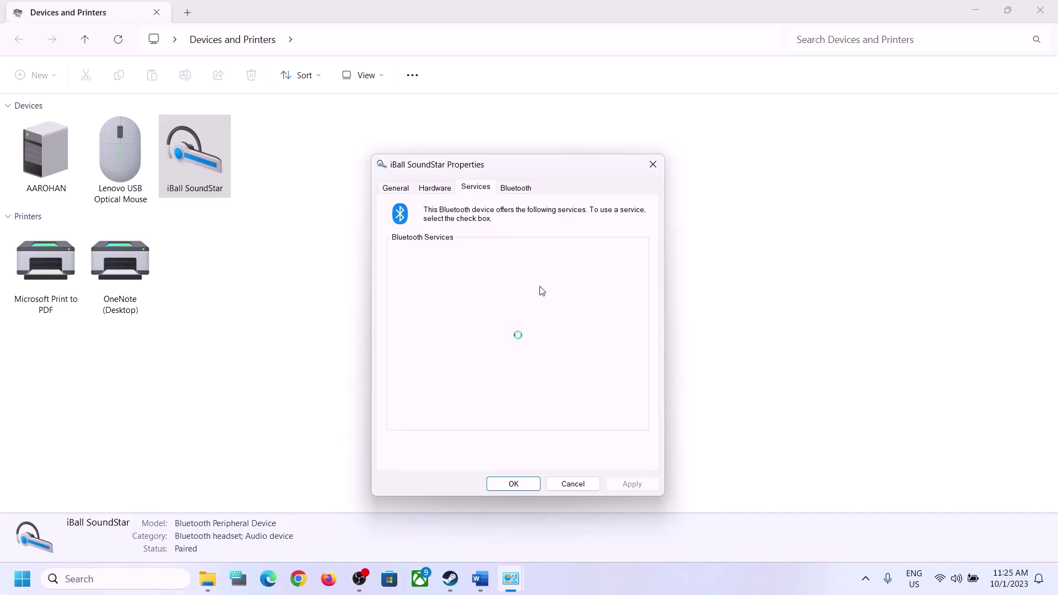
{"action": "left_click", "coordinate": [480, 577]}
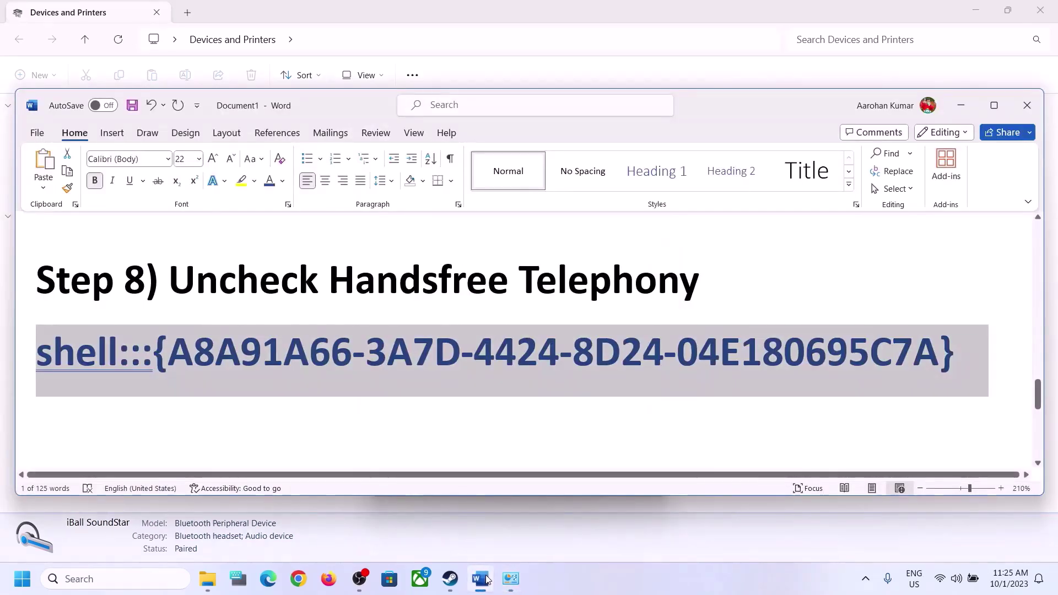
{"action": "left_click", "coordinate": [481, 579]}
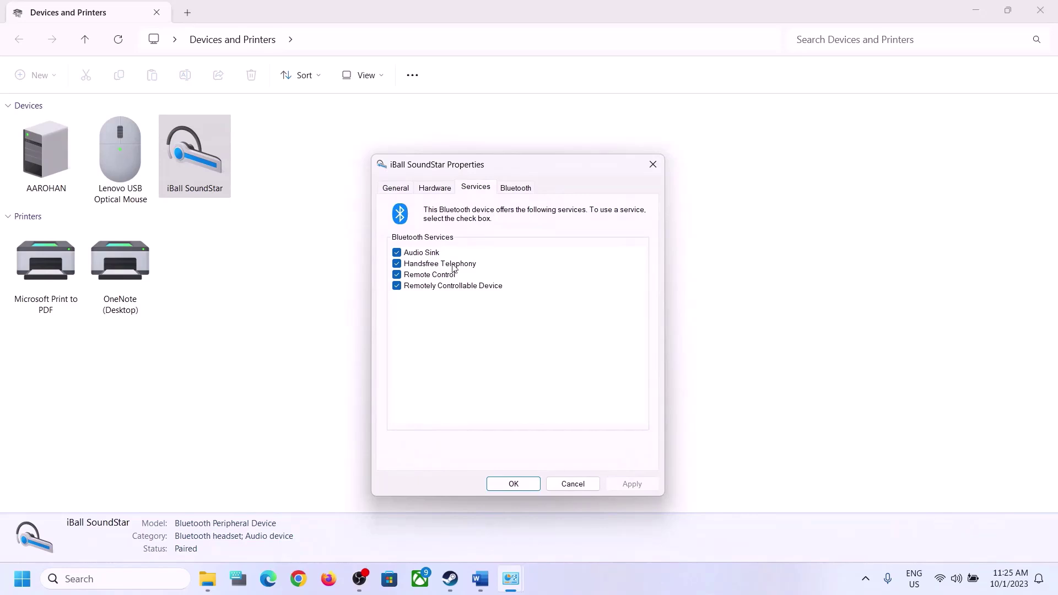
{"action": "left_click", "coordinate": [397, 264]}
{"action": "left_click", "coordinate": [639, 484]}
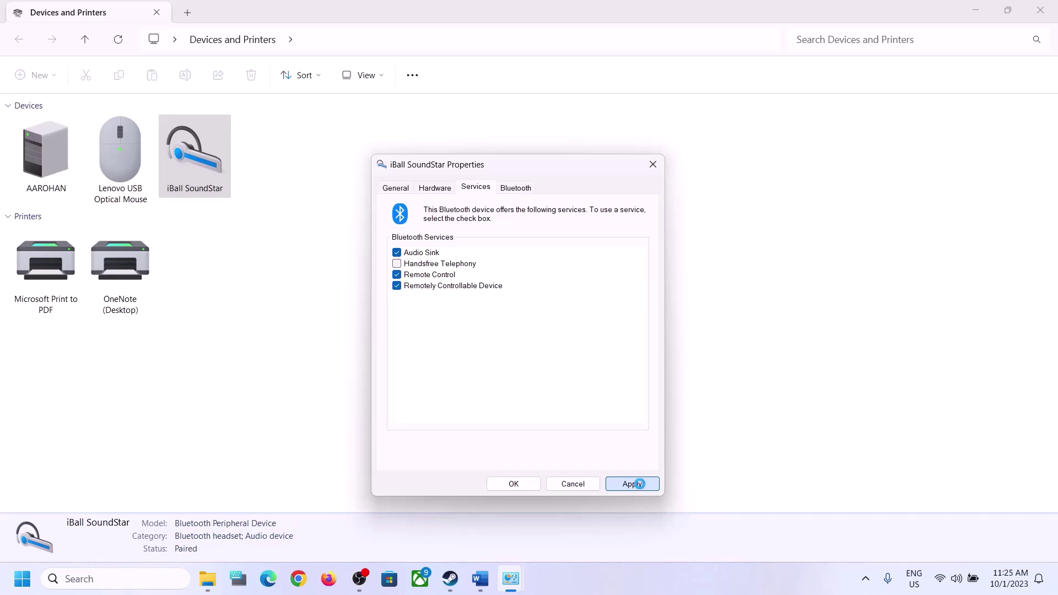
{"action": "left_click", "coordinate": [520, 486]}
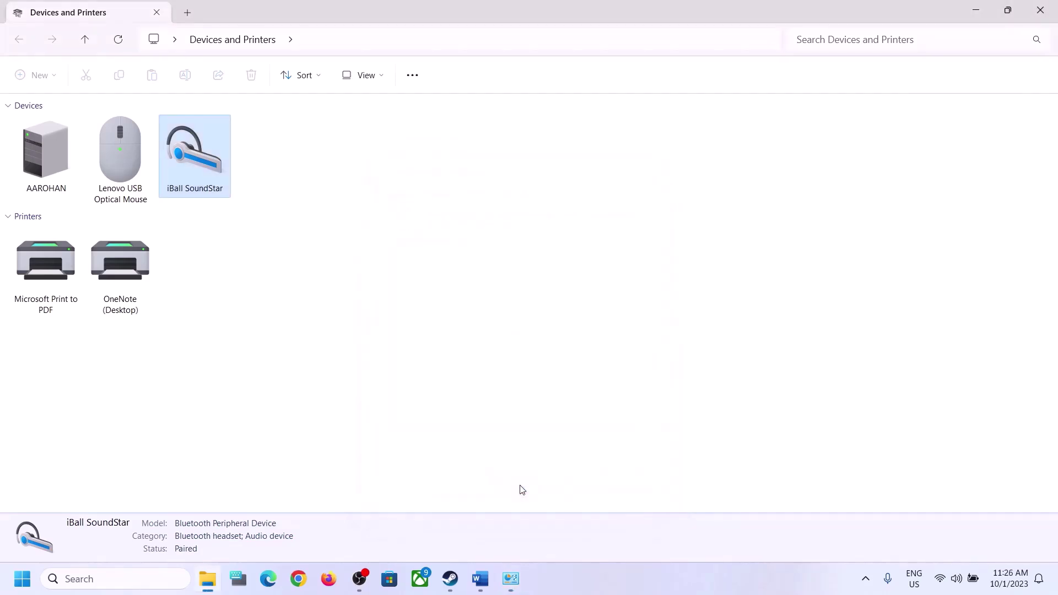
Read Step 9 in the Word document about disconnecting the external microphone and disabling the internal one, highlighting its key phrases.
{"action": "left_click", "coordinate": [481, 581]}
{"action": "scroll", "coordinate": [319, 350], "scroll_direction": "down", "scroll_amount": 5}
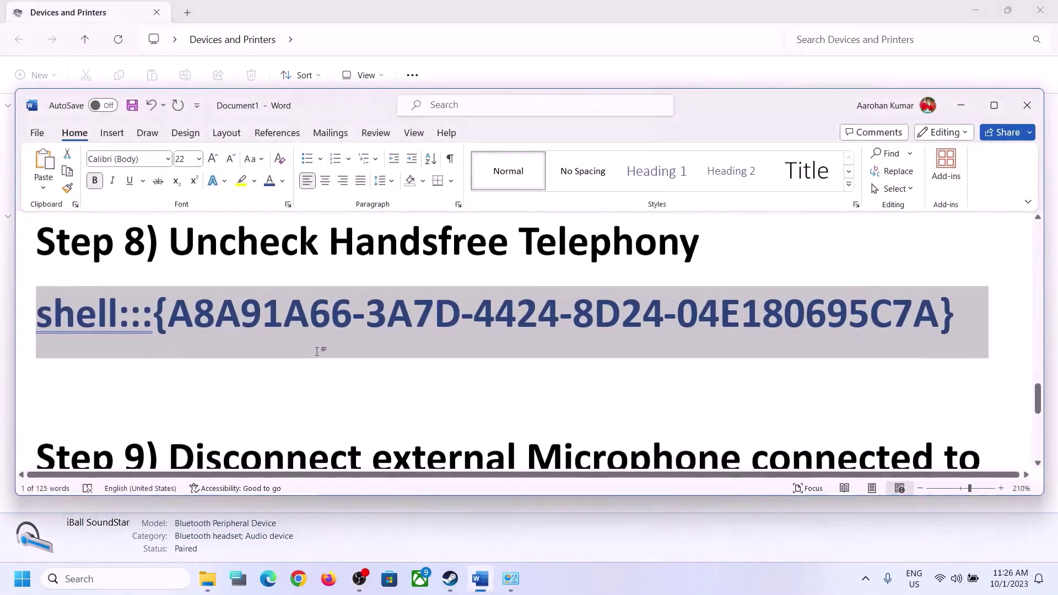
{"action": "left_click_drag", "start_coordinate": [170, 289], "coordinate": [138, 349]}
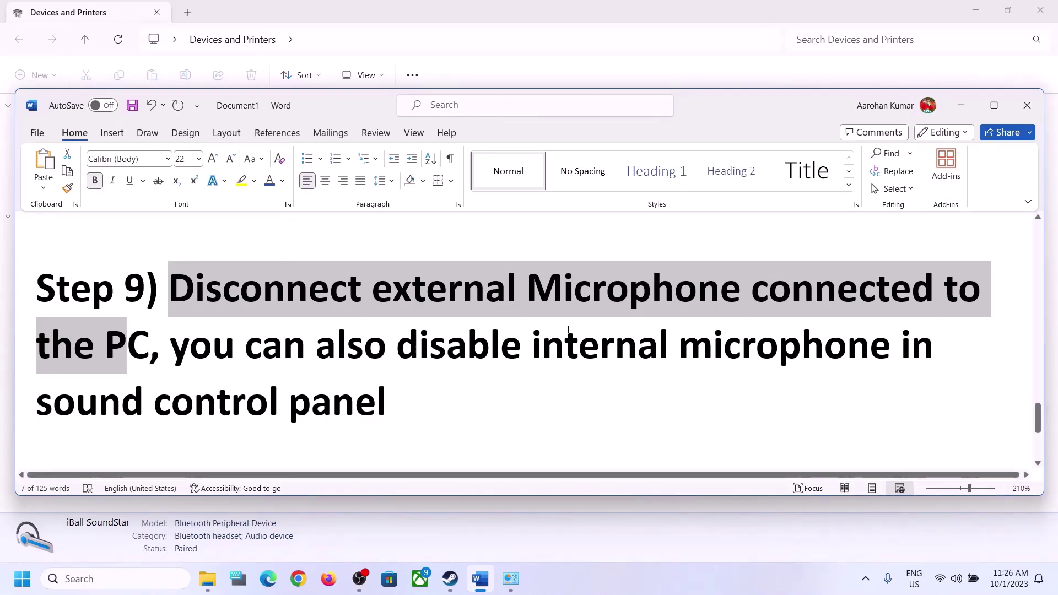
{"action": "left_click_drag", "start_coordinate": [407, 358], "coordinate": [890, 347]}
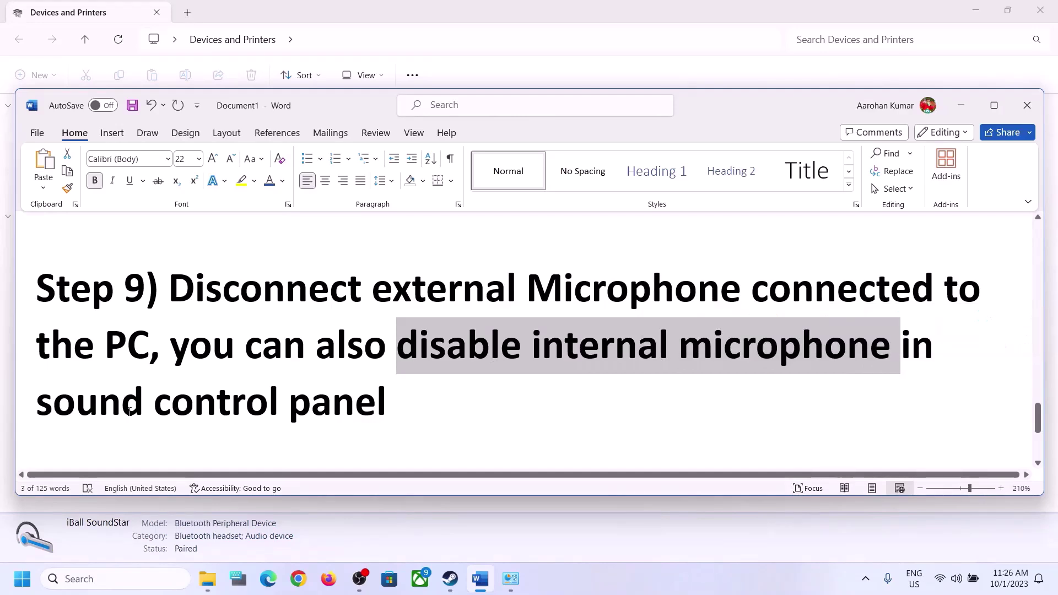
{"action": "left_click_drag", "start_coordinate": [40, 405], "coordinate": [287, 411]}
{"action": "left_click_drag", "start_coordinate": [213, 347], "coordinate": [530, 347]}
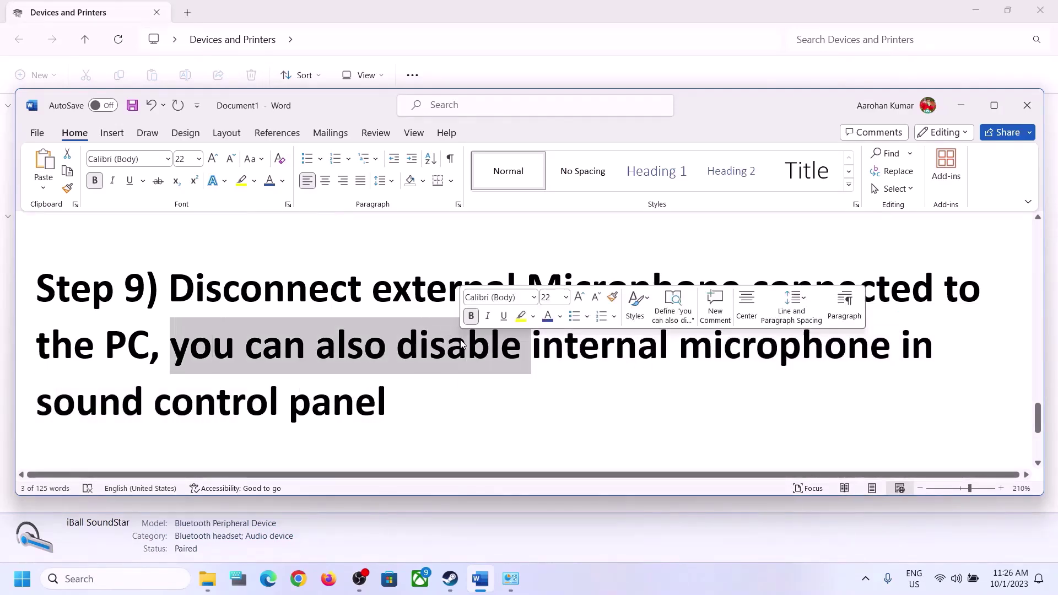
{"action": "left_click", "coordinate": [330, 391]}
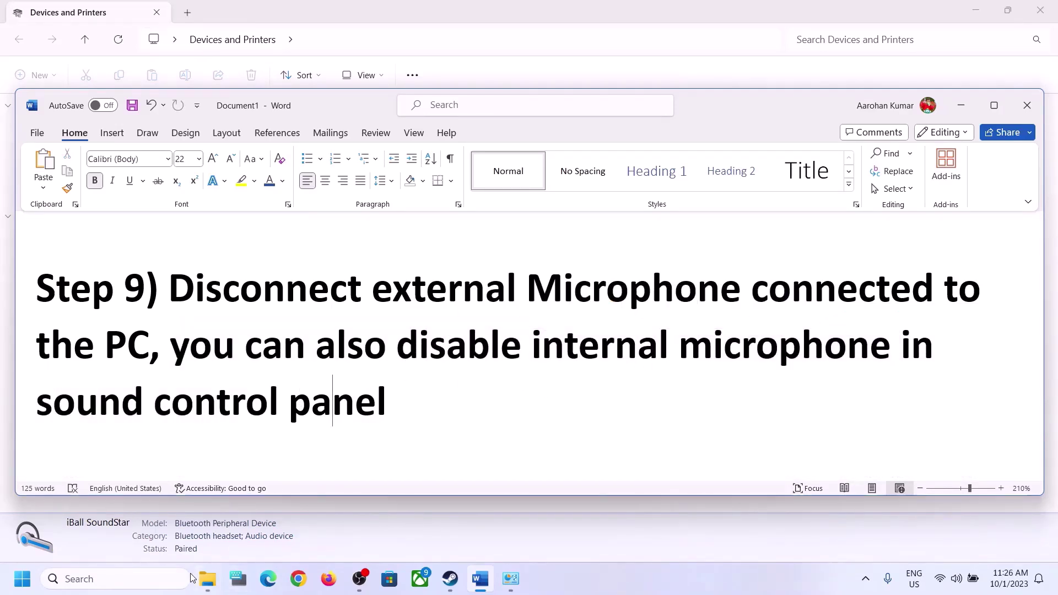
Open the Sound settings under Hardware and Sound in Control Panel.
{"action": "left_click", "coordinate": [162, 575]}
{"action": "type", "text": "control"}
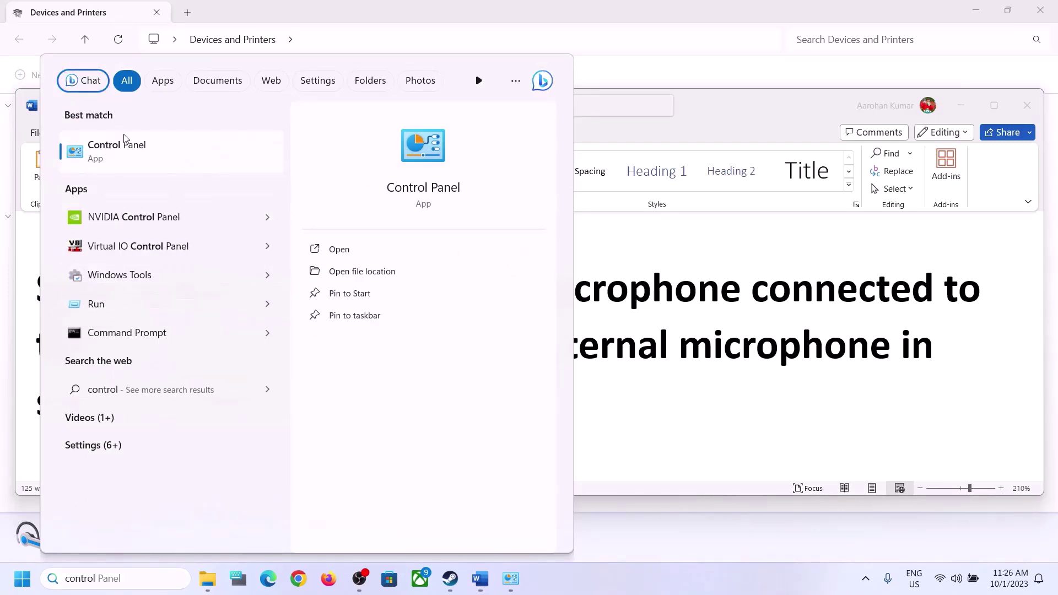
{"action": "left_click", "coordinate": [131, 151]}
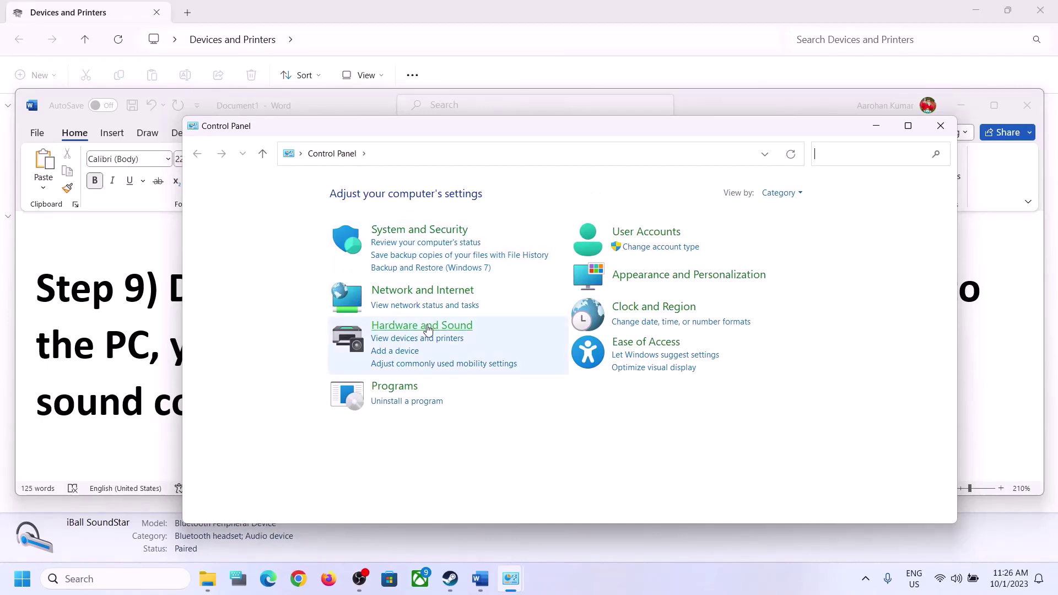
{"action": "left_click", "coordinate": [398, 327]}
{"action": "left_click", "coordinate": [387, 278]}
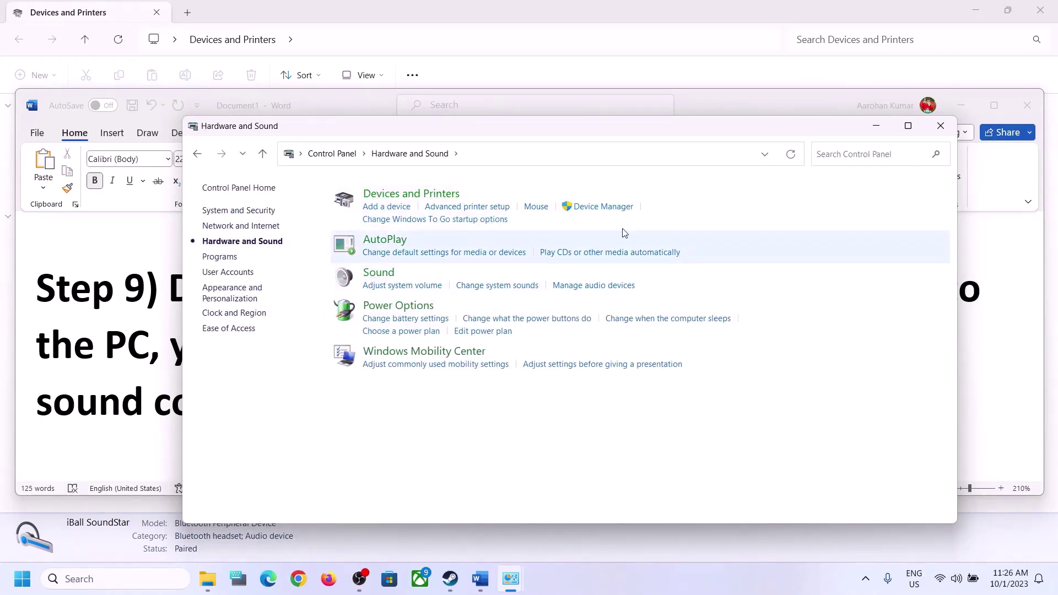
Inspect the properties of the default Realtek Speakers among the playback devices, then close them.
{"action": "left_click", "coordinate": [170, 260]}
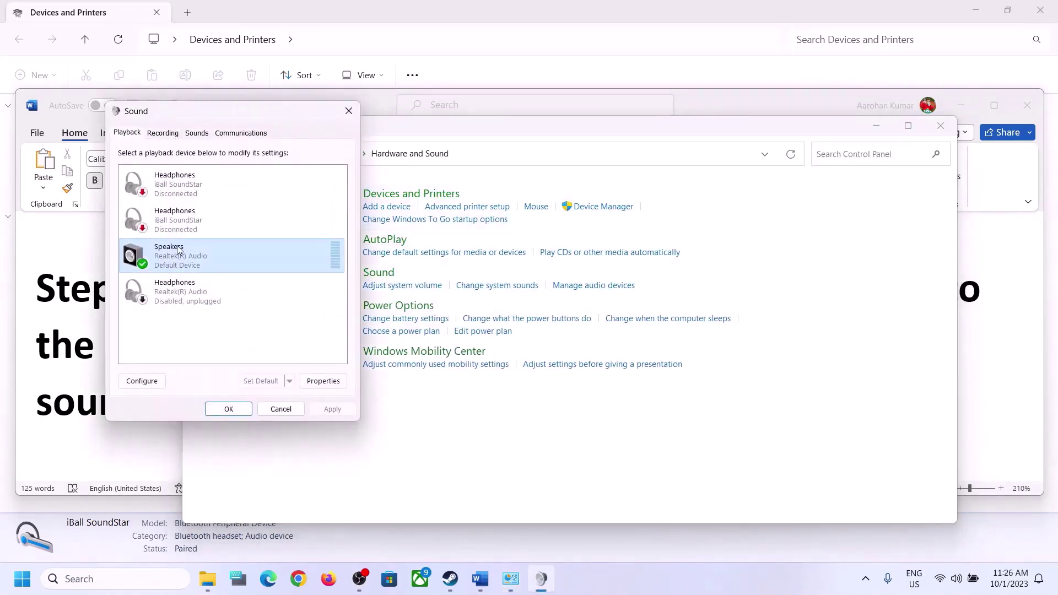
{"action": "right_click", "coordinate": [170, 260]}
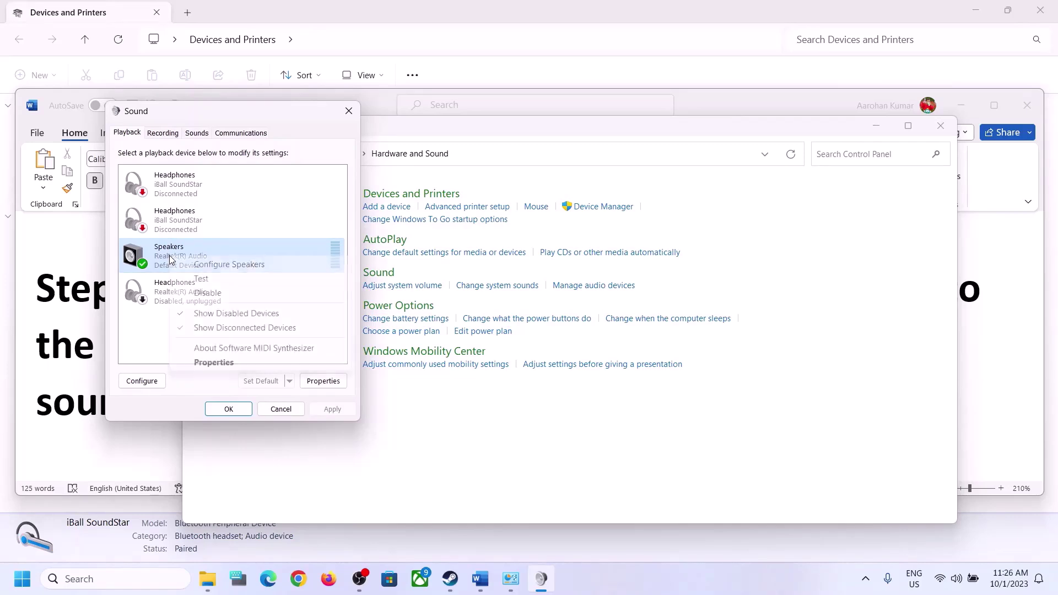
{"action": "left_click", "coordinate": [213, 363]}
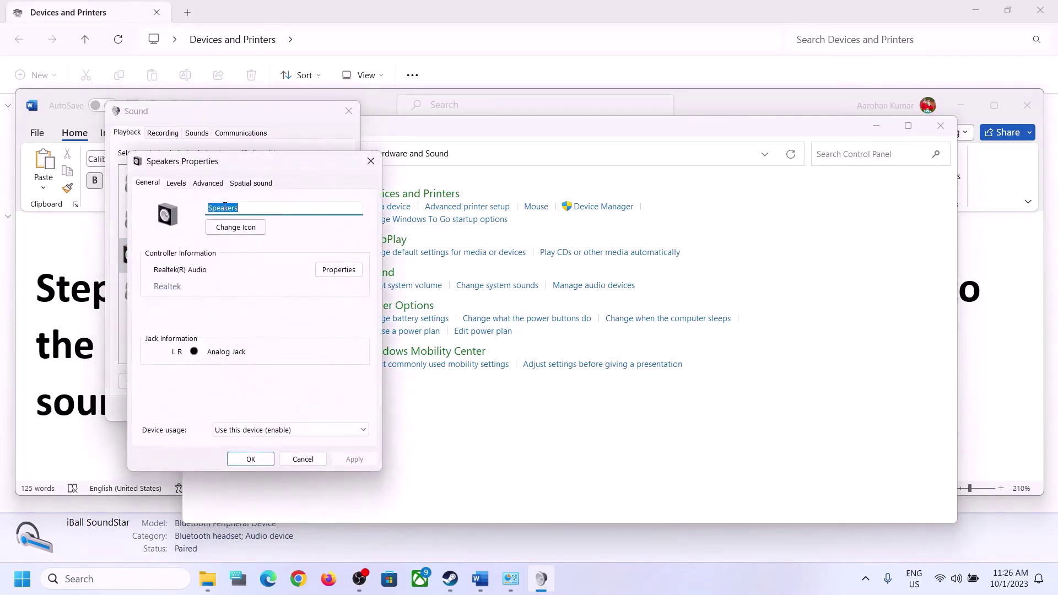
{"action": "left_click", "coordinate": [370, 161]}
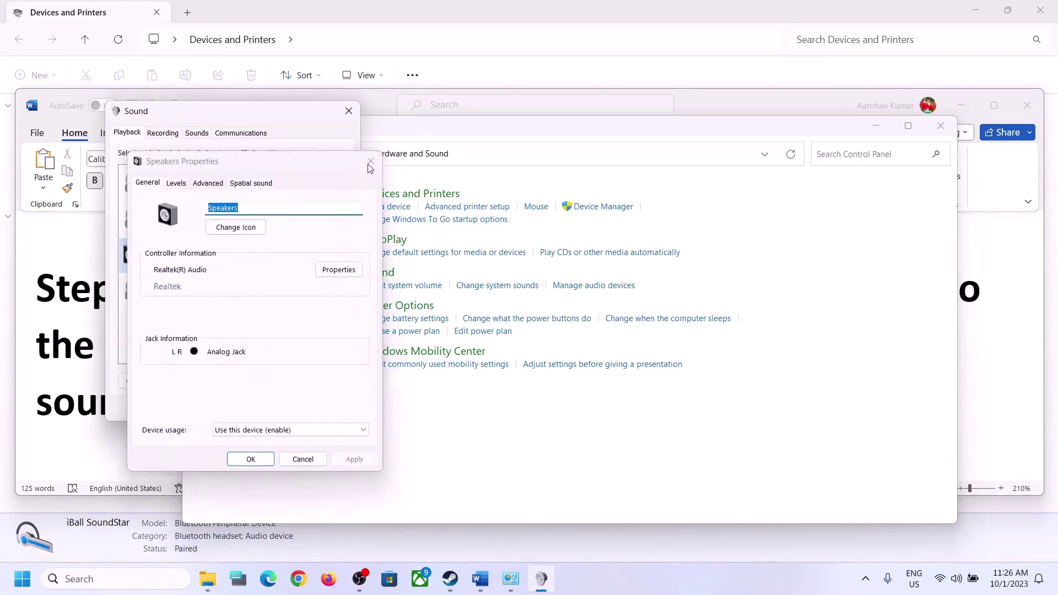
Check the available options for the Microphone Array among the recording devices, then close the Sound settings.
{"action": "left_click", "coordinate": [165, 134]}
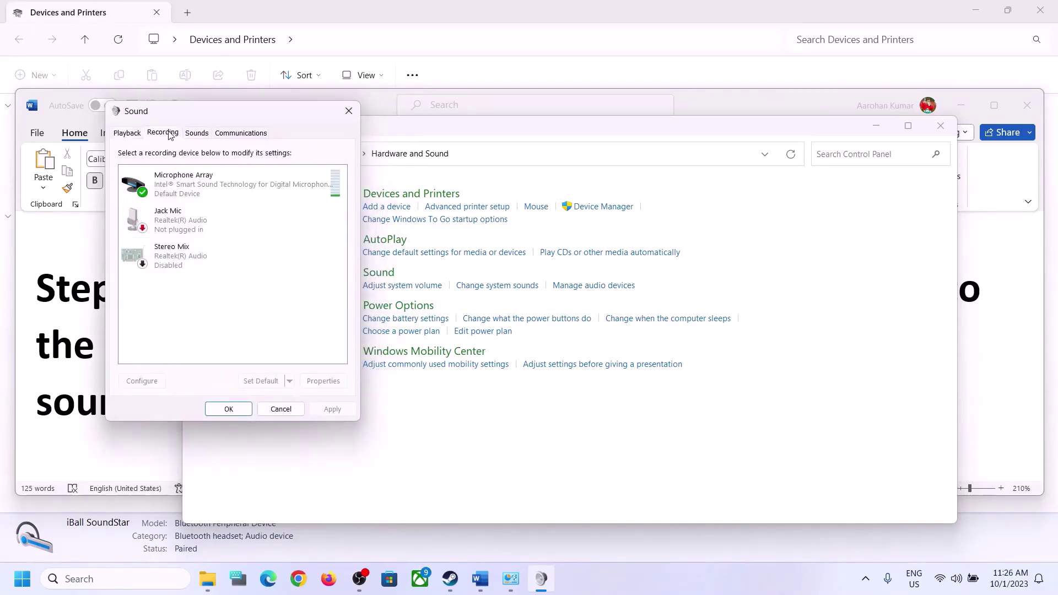
{"action": "left_click", "coordinate": [206, 187]}
{"action": "right_click", "coordinate": [212, 188]}
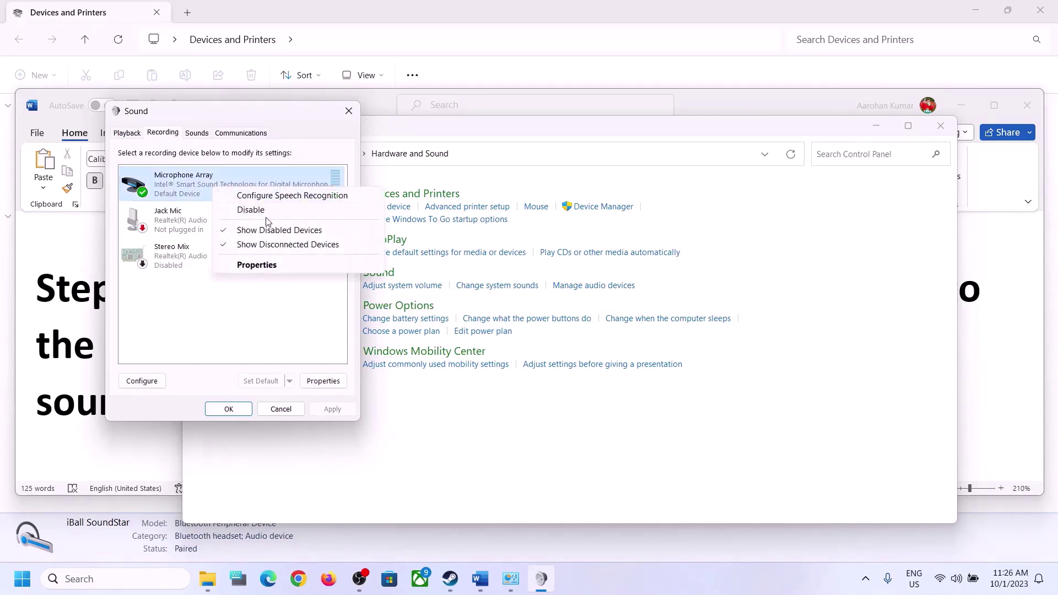
{"action": "left_click", "coordinate": [266, 324]}
{"action": "left_click", "coordinate": [349, 112]}
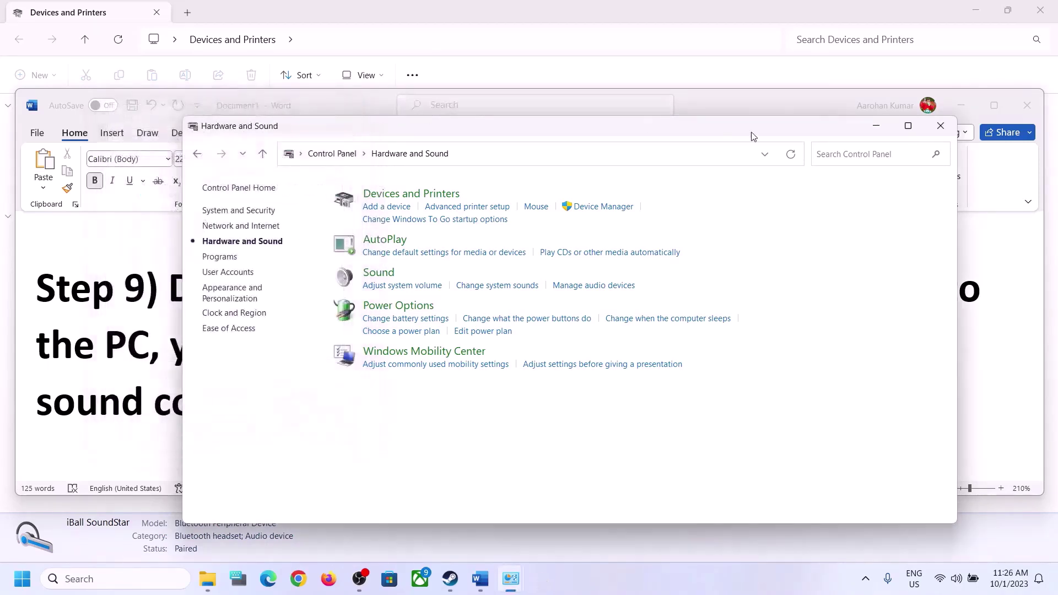
Read Step 10 in the Word document, highlighting the text "Install Audio Driver".
{"action": "left_click", "coordinate": [52, 413]}
{"action": "scroll", "coordinate": [663, 373], "scroll_direction": "down", "scroll_amount": 3}
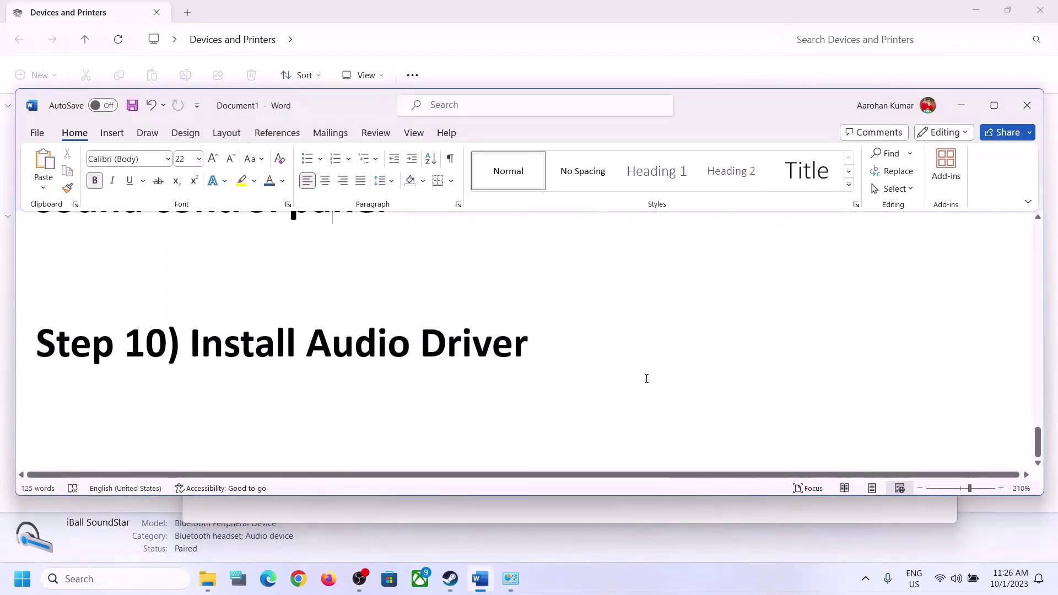
{"action": "left_click_drag", "start_coordinate": [191, 344], "coordinate": [654, 390]}
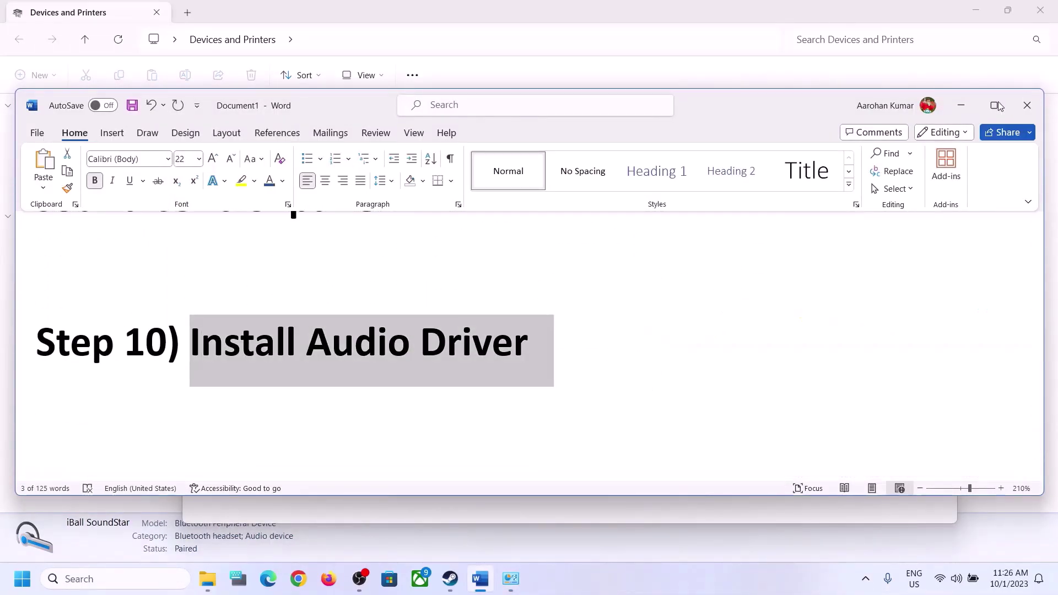
Minimize the Word document, launch Device Manager and expand the Sound, video and game controllers category.
{"action": "left_click", "coordinate": [962, 105]}
{"action": "right_click", "coordinate": [30, 587]}
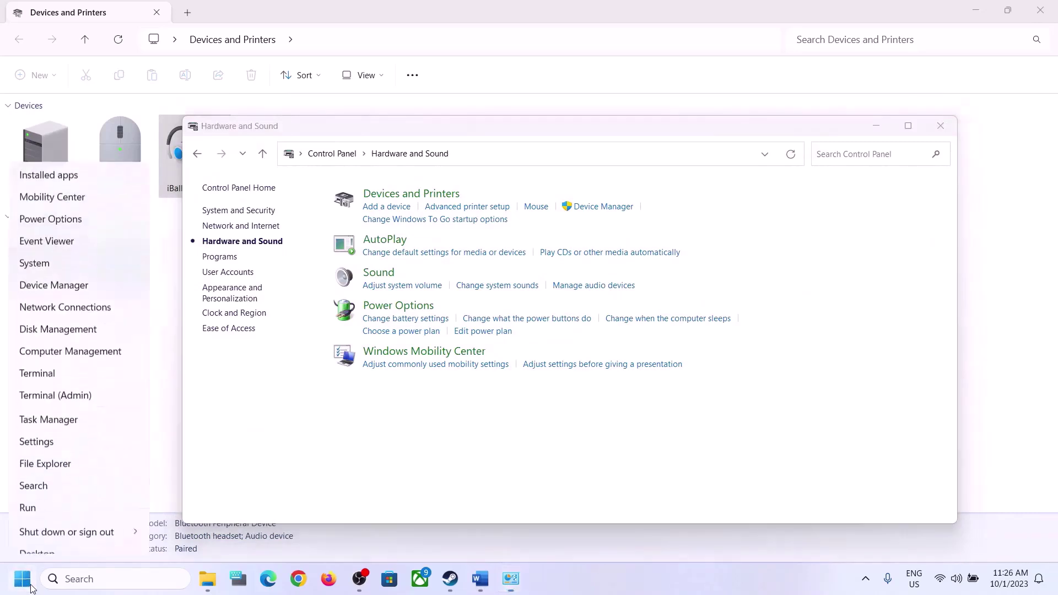
{"action": "left_click", "coordinate": [41, 278]}
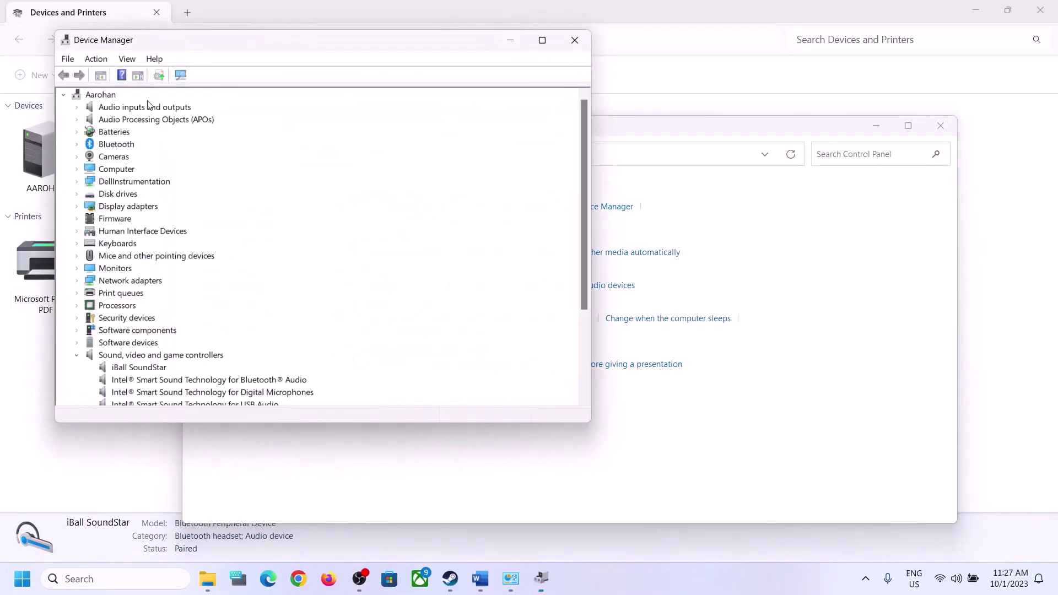
{"action": "left_click", "coordinate": [77, 356]}
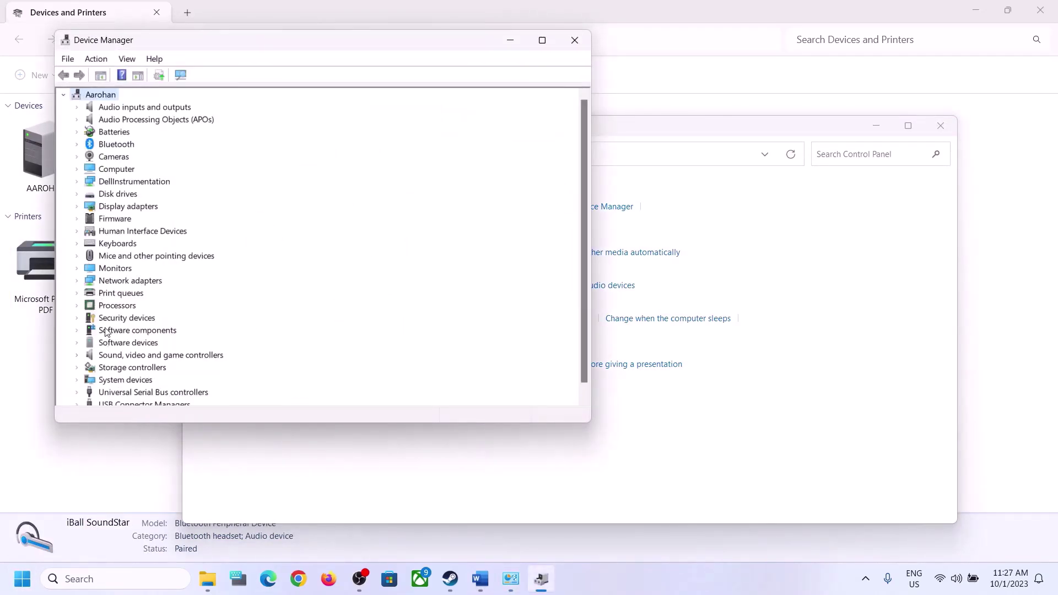
{"action": "scroll", "coordinate": [89, 337], "scroll_direction": "down", "scroll_amount": 1}
{"action": "left_click", "coordinate": [77, 343]}
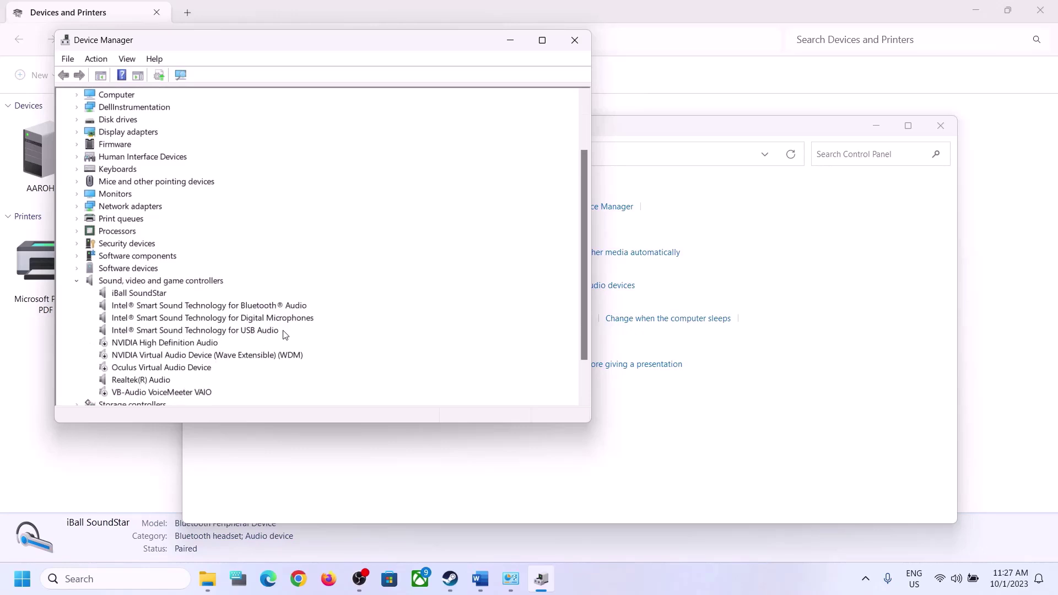
Run an automatic driver update for Realtek(R) Audio, check Windows Update for newer drivers, and close Settings.
{"action": "scroll", "coordinate": [277, 336], "scroll_direction": "down", "scroll_amount": 2}
{"action": "left_click", "coordinate": [138, 331]}
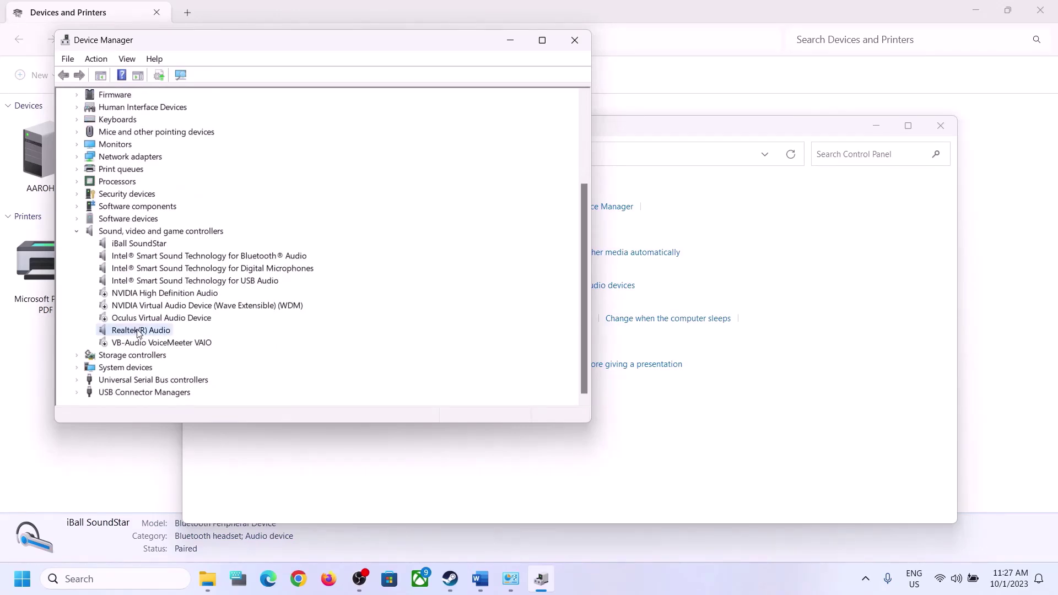
{"action": "right_click", "coordinate": [142, 334]}
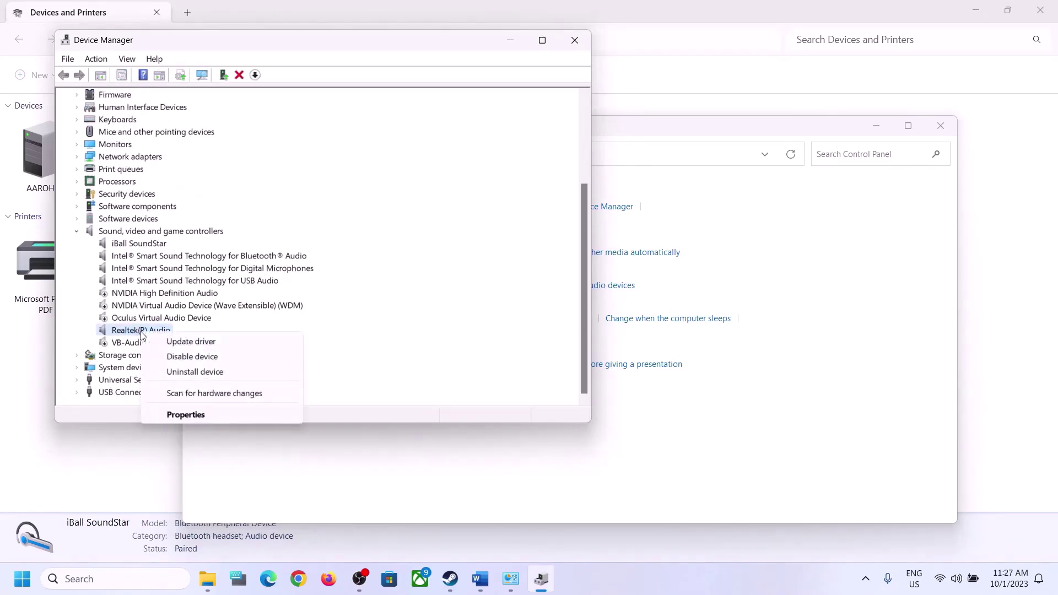
{"action": "left_click", "coordinate": [199, 347]}
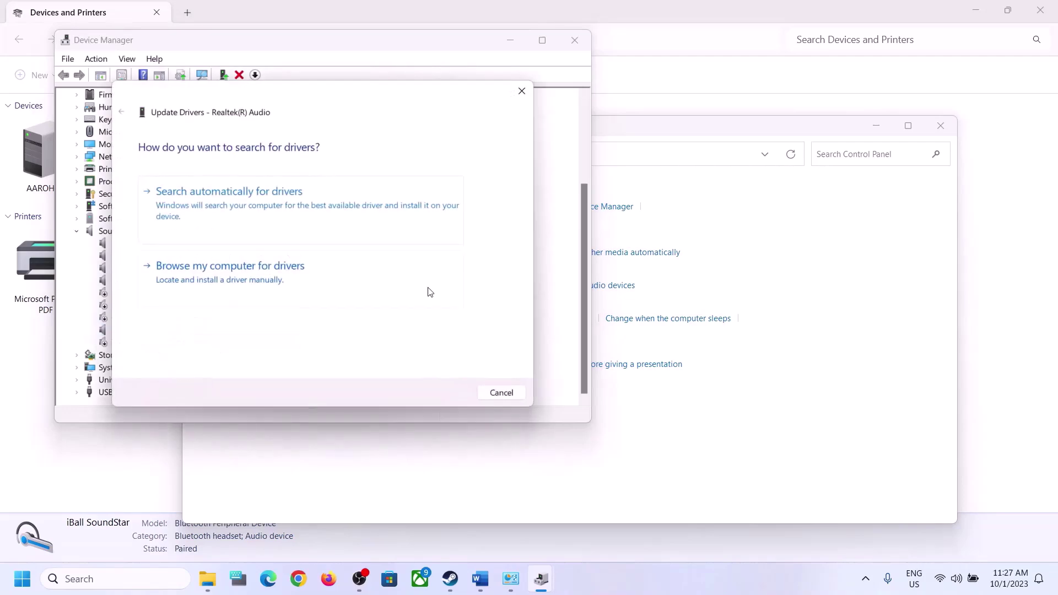
{"action": "left_click", "coordinate": [270, 206]}
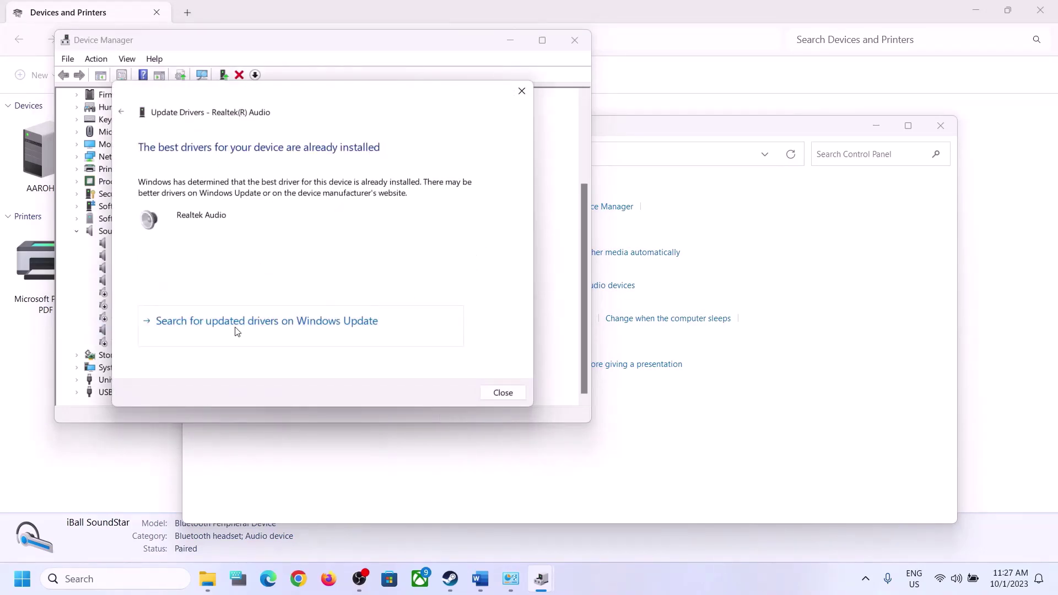
{"action": "left_click", "coordinate": [227, 326]}
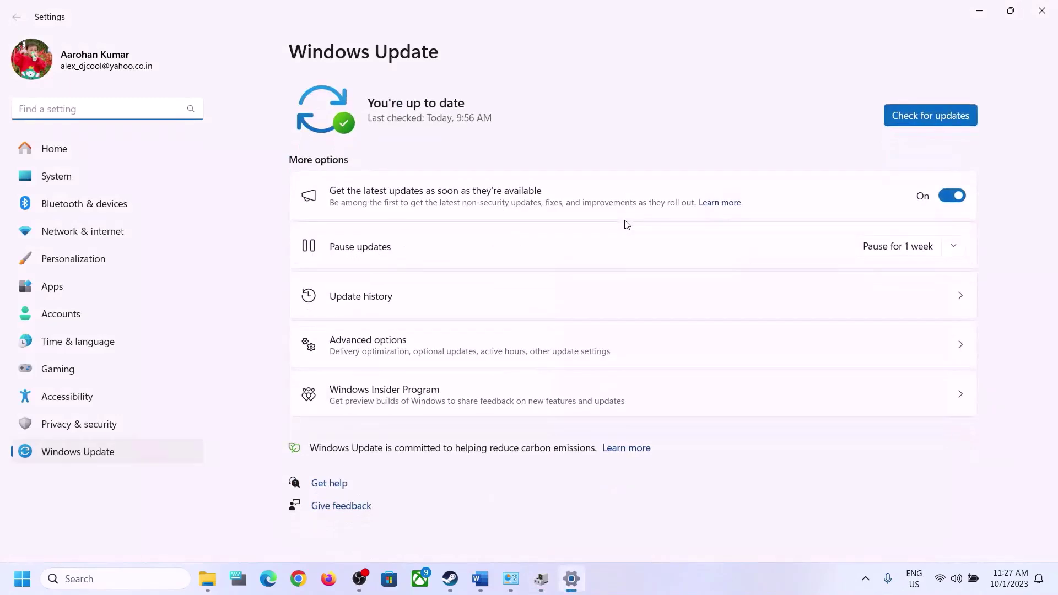
{"action": "left_click", "coordinate": [1042, 11]}
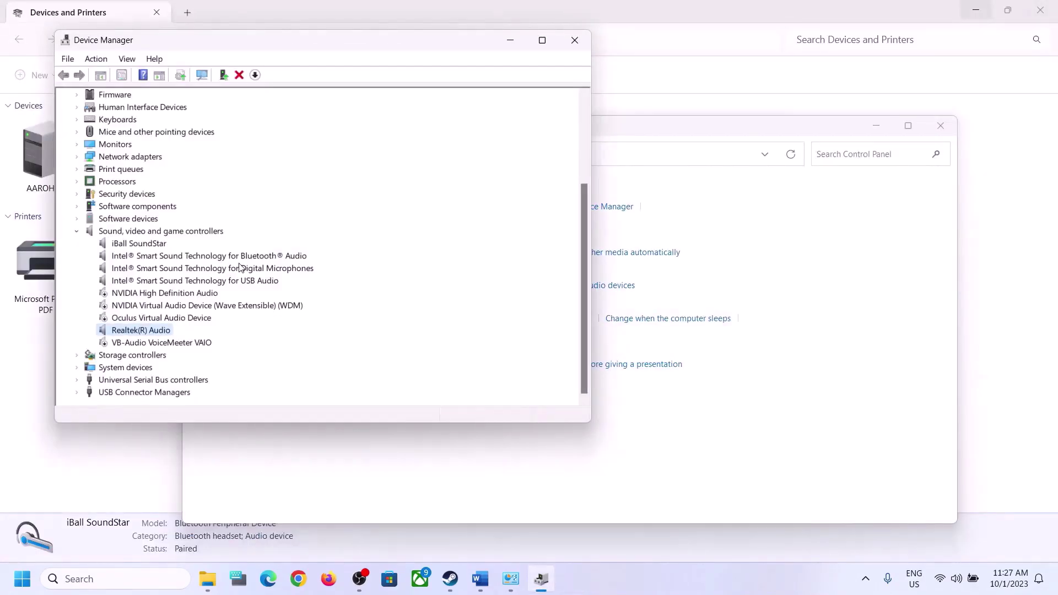
Try choosing Realtek Audio version 6.0.9509.1 [4/25/2023] manually from the list of available drivers for Realtek(R) Audio.
{"action": "right_click", "coordinate": [144, 334]}
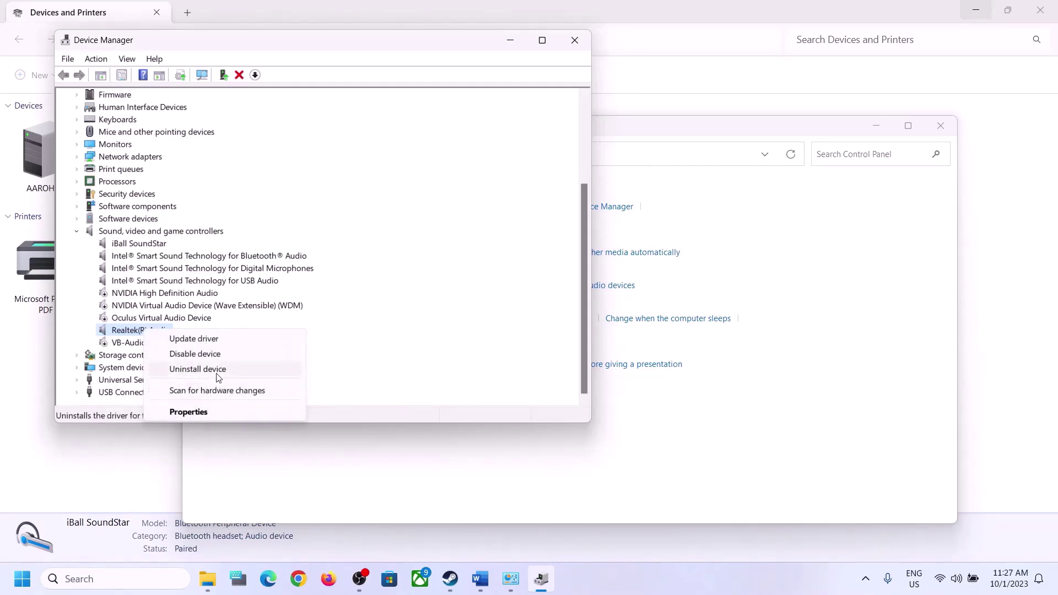
{"action": "left_click", "coordinate": [193, 338]}
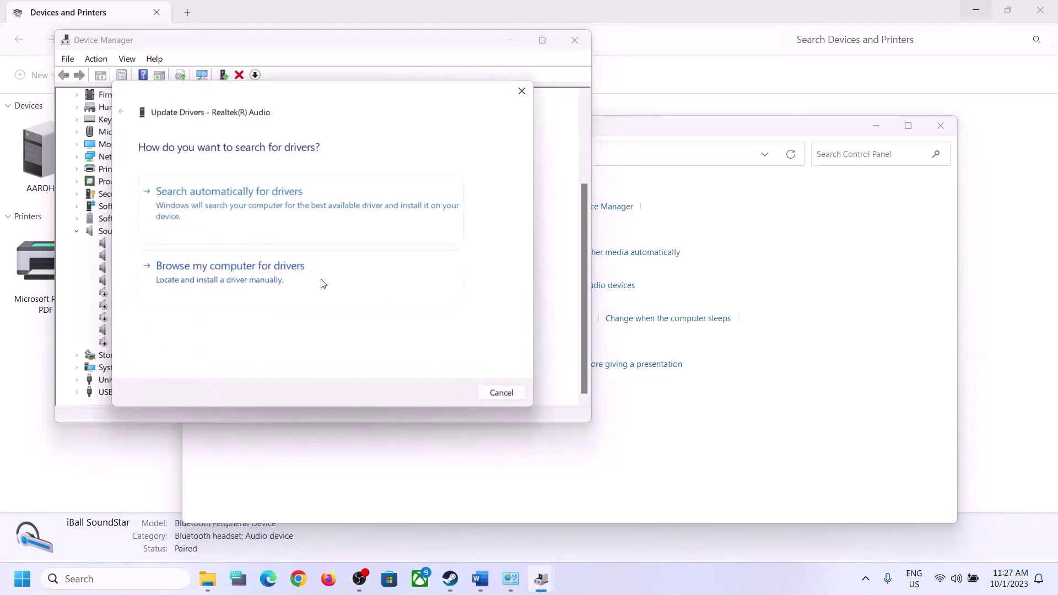
{"action": "left_click", "coordinate": [292, 282]}
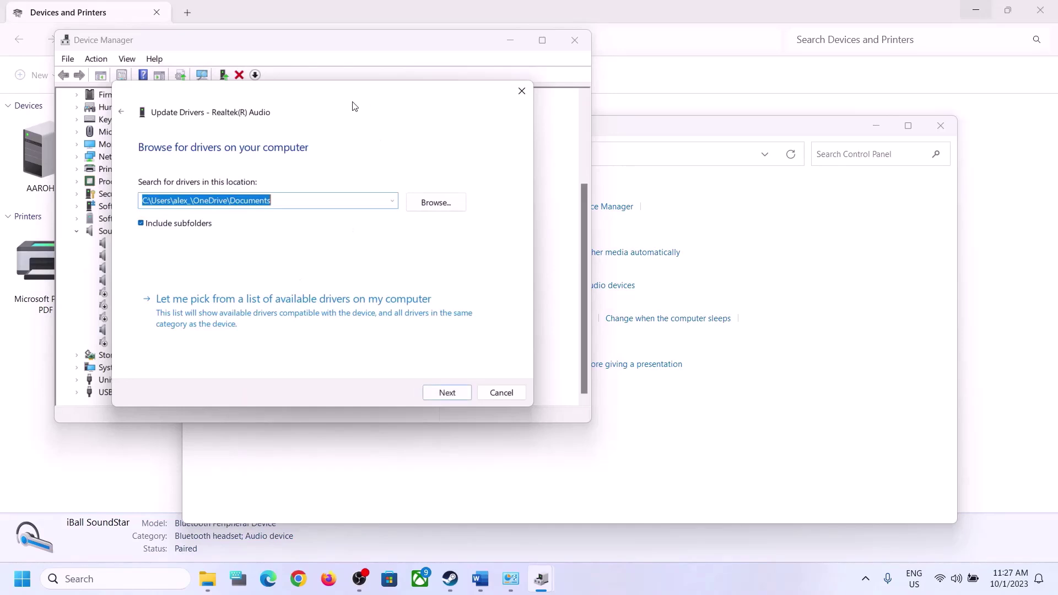
{"action": "left_click_drag", "start_coordinate": [354, 104], "coordinate": [595, 95]}
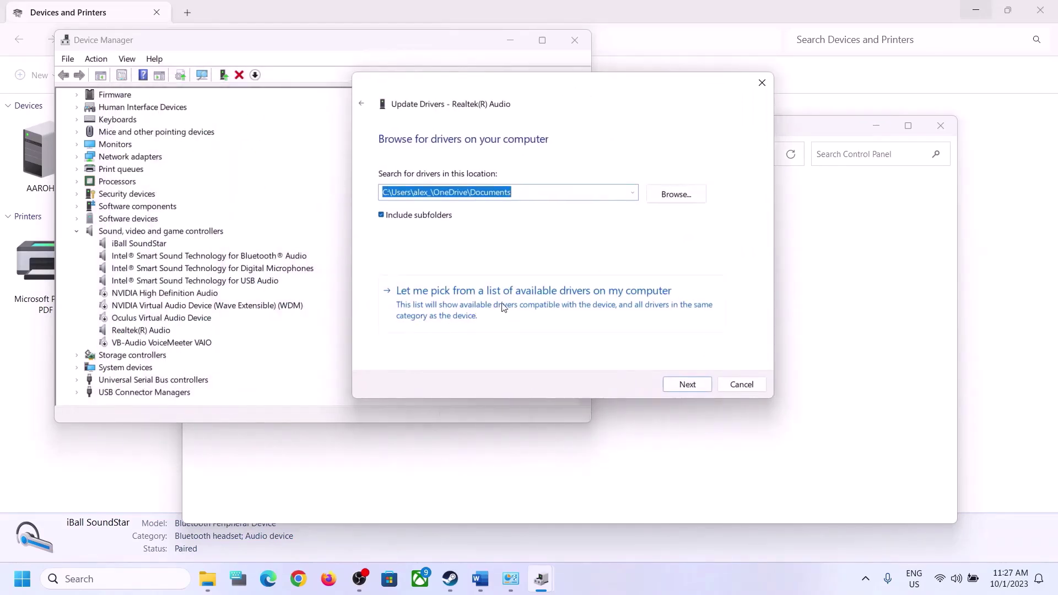
{"action": "left_click", "coordinate": [577, 309]}
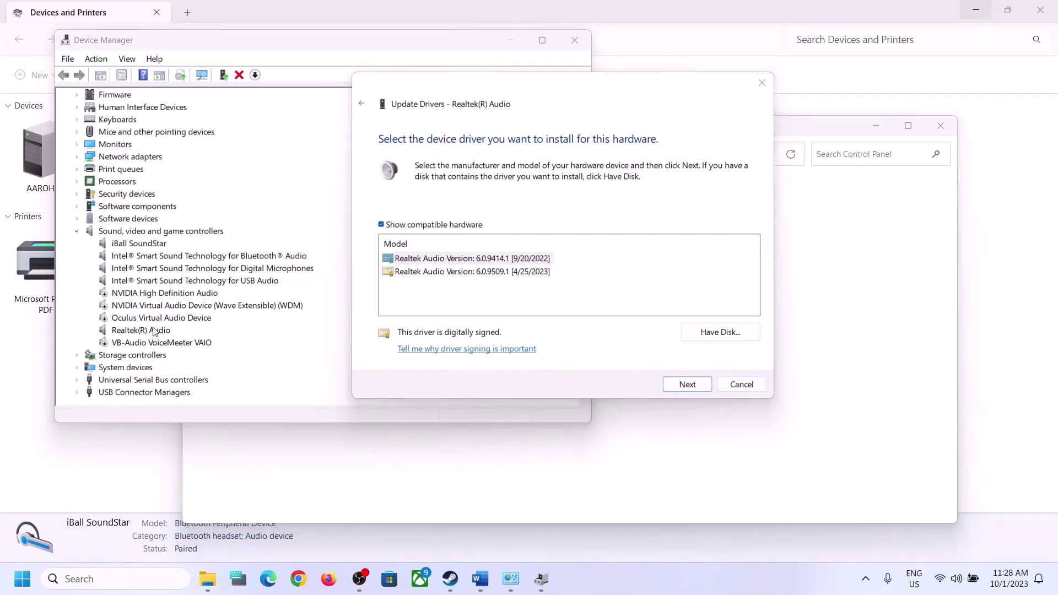
{"action": "left_click", "coordinate": [465, 272]}
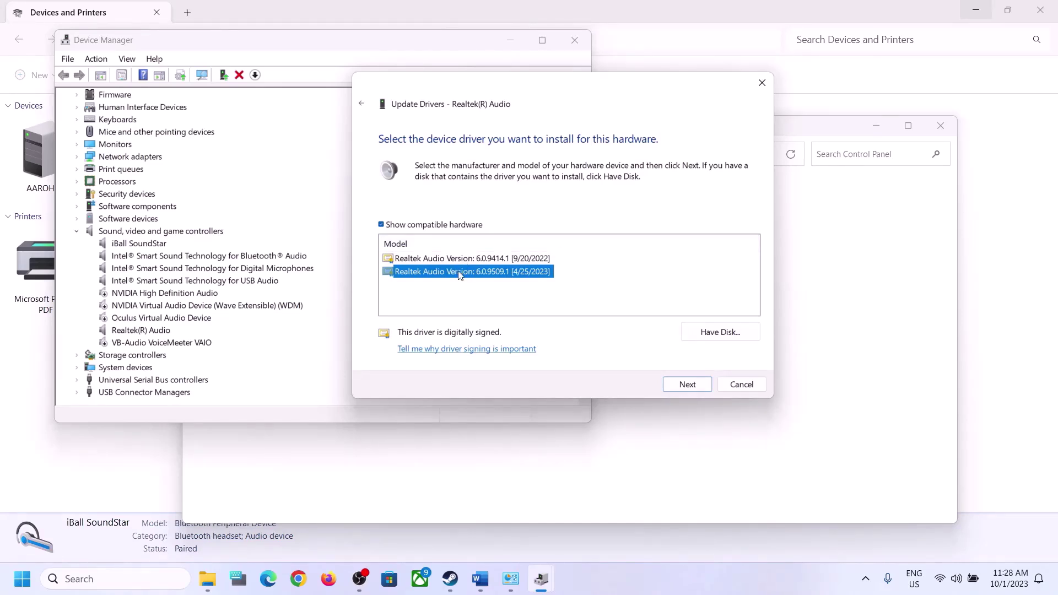
{"action": "left_click", "coordinate": [738, 383]}
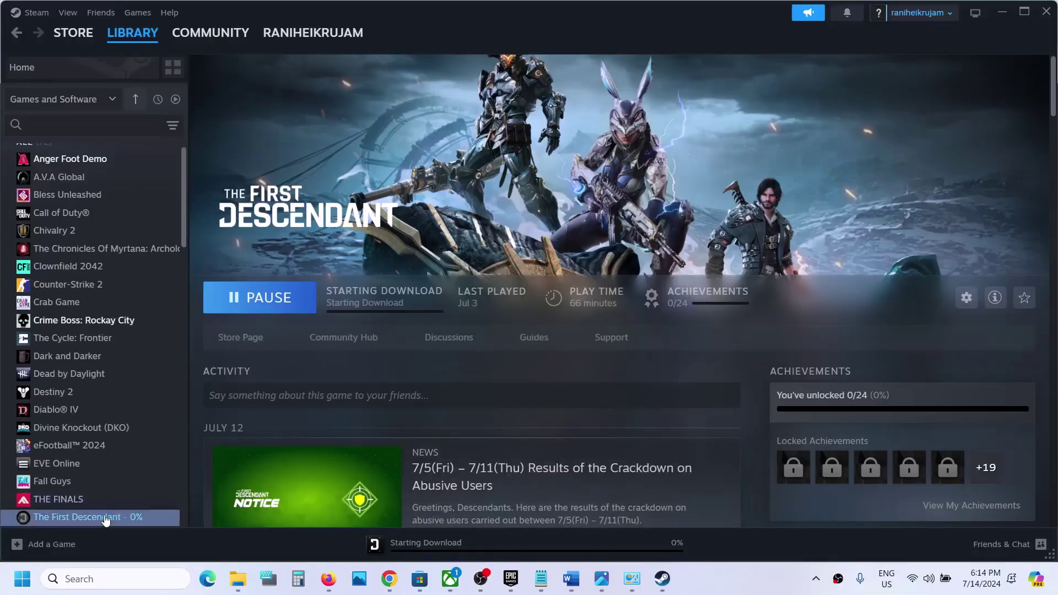
In Steam, examine the file verification option in The First Descendant's Installed Files properties, then close them.
{"action": "right_click", "coordinate": [132, 516]}
{"action": "left_click", "coordinate": [142, 501]}
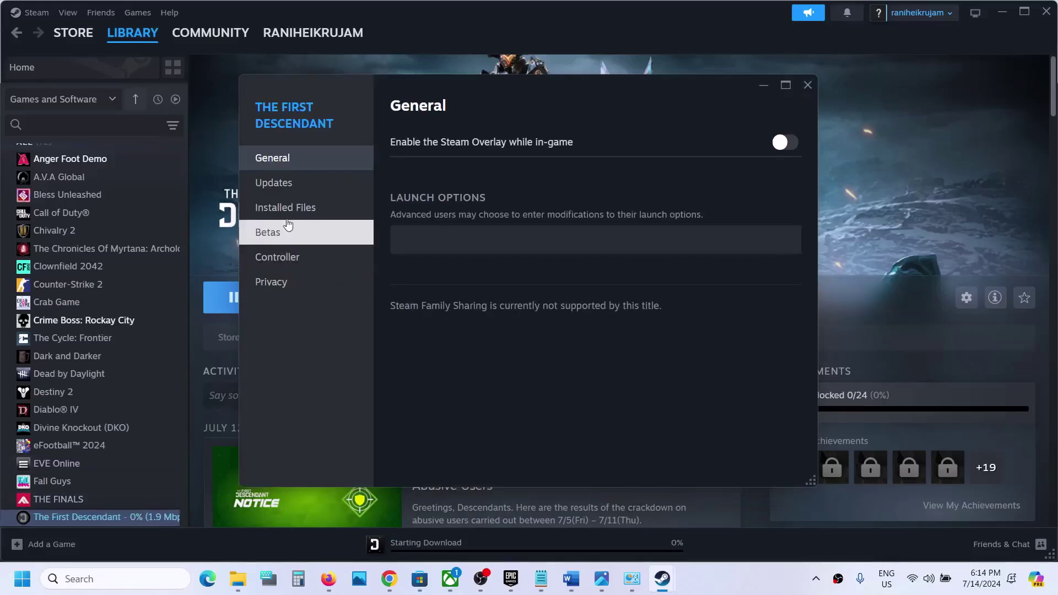
{"action": "left_click", "coordinate": [287, 212]}
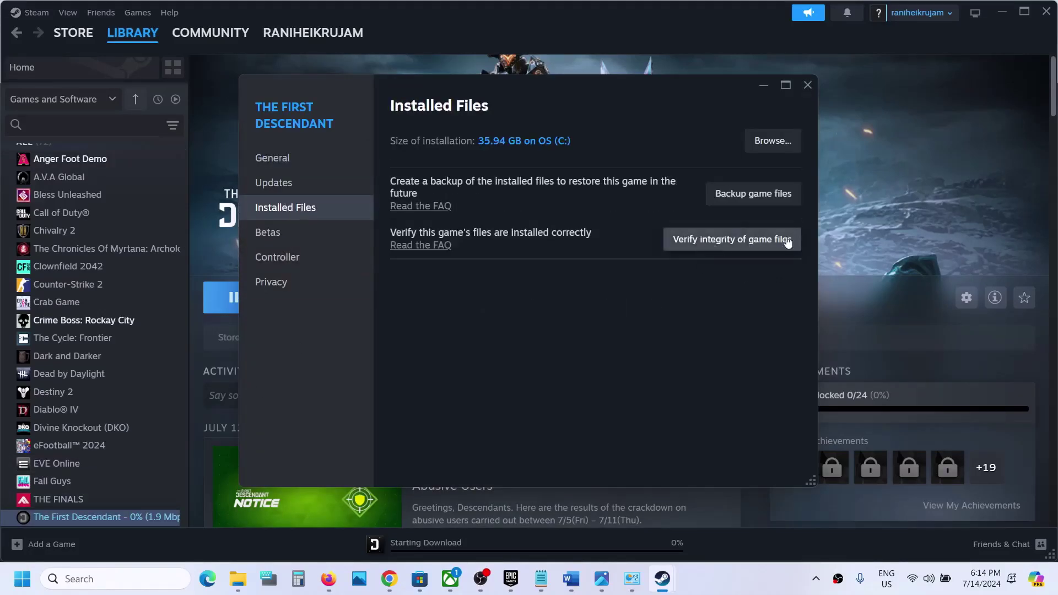
{"action": "left_click", "coordinate": [810, 85]}
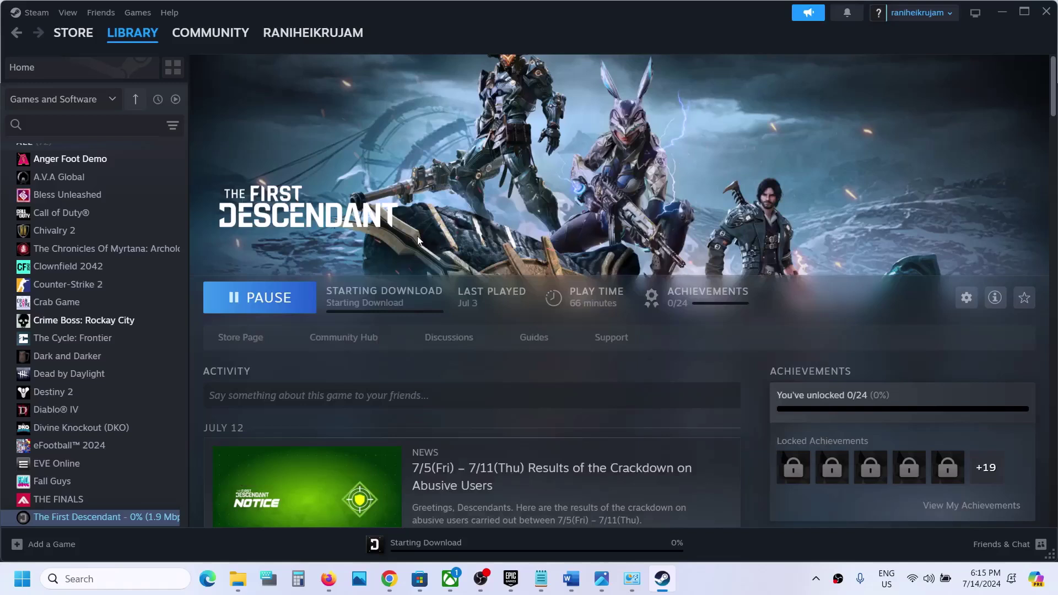